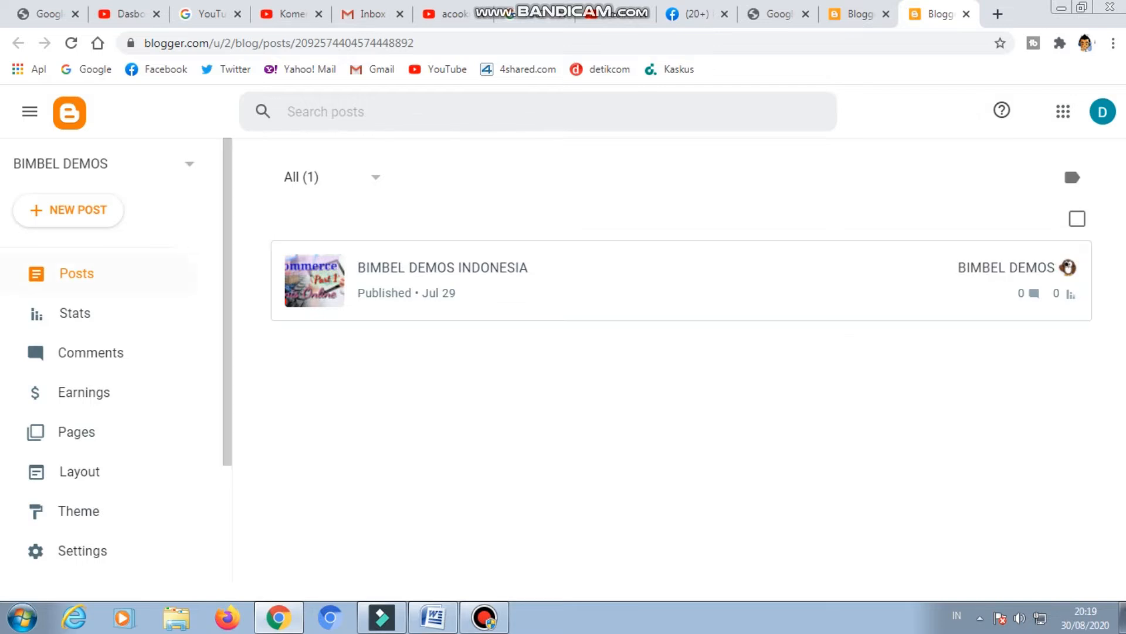
Open the blog's settings and save the blog title as BIMBEL DEMOS.
scroll(100, 376, "down", 3)
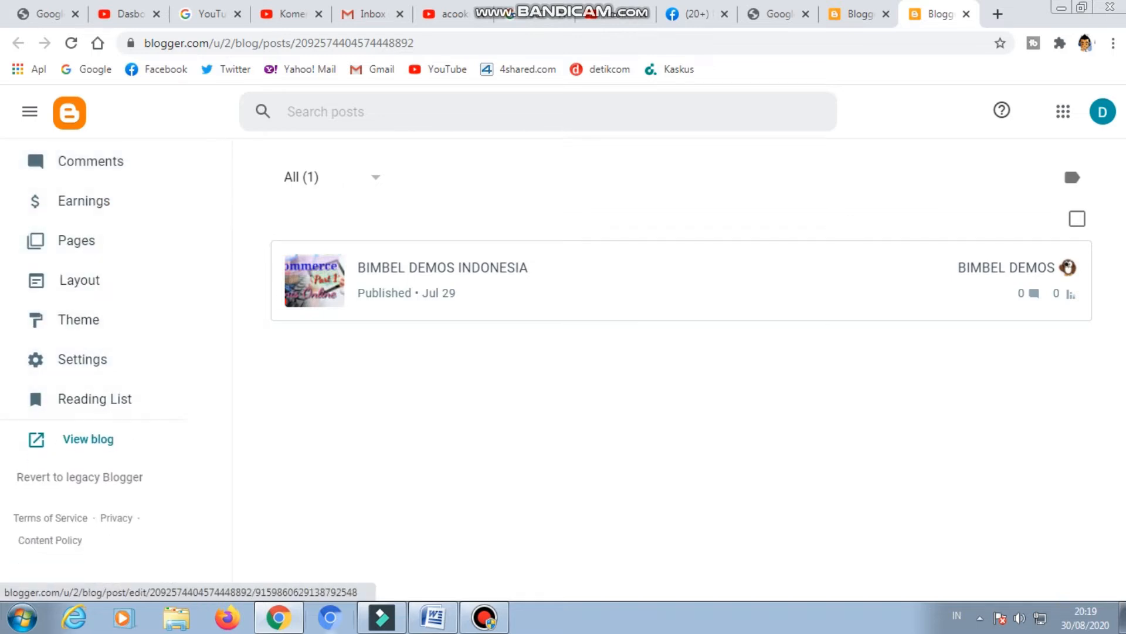
left_click(82, 359)
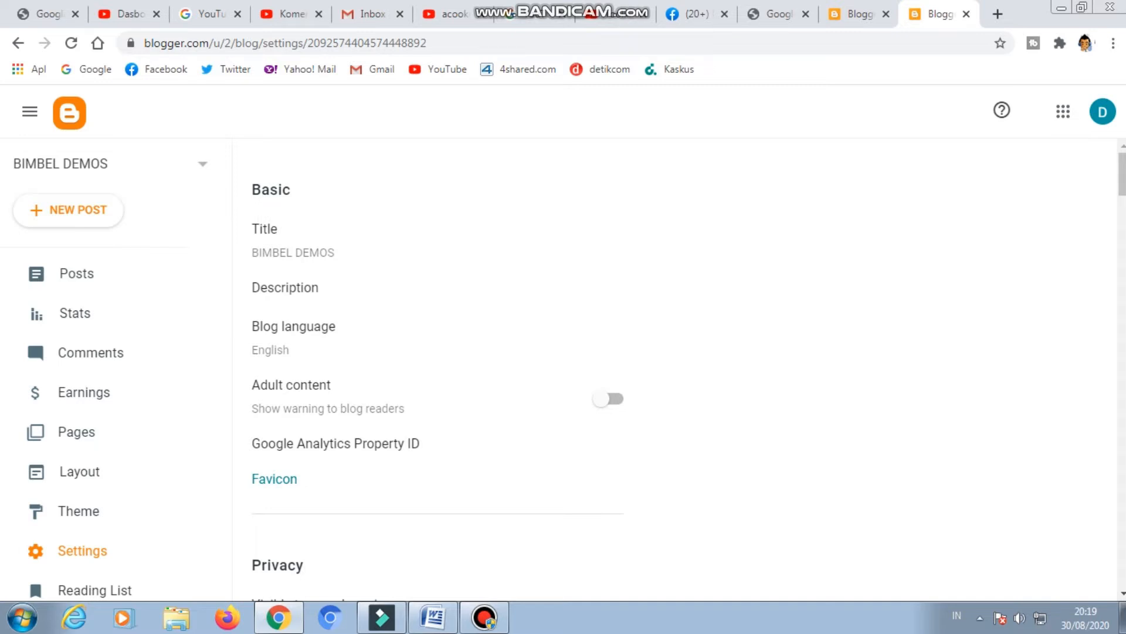
scroll(680, 369, "down", 12)
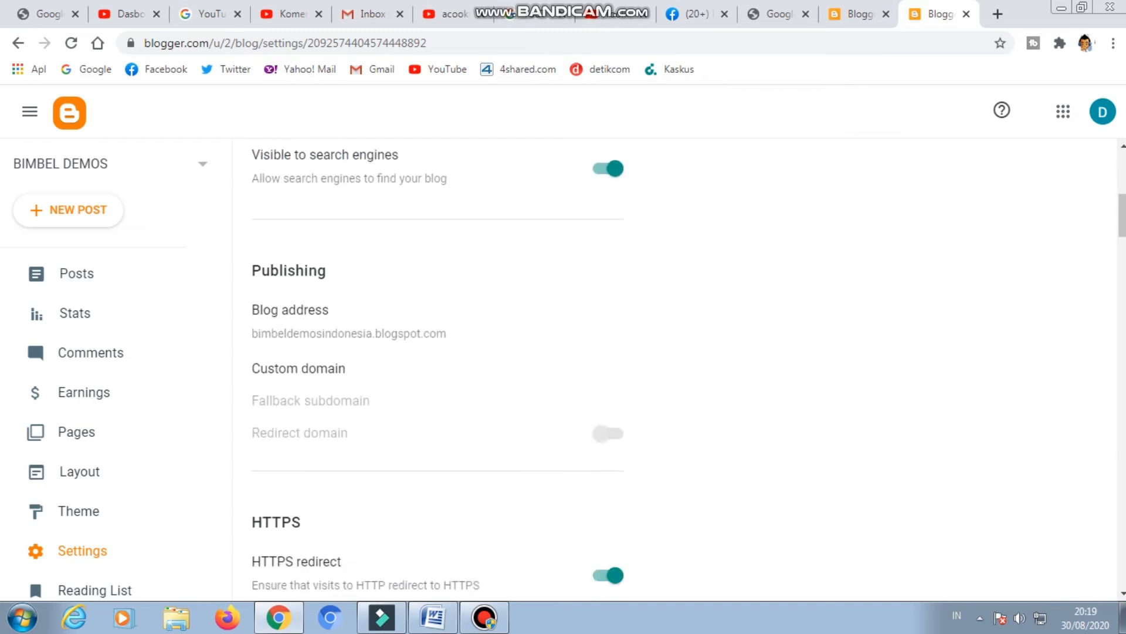
scroll(438, 369, "up", 10)
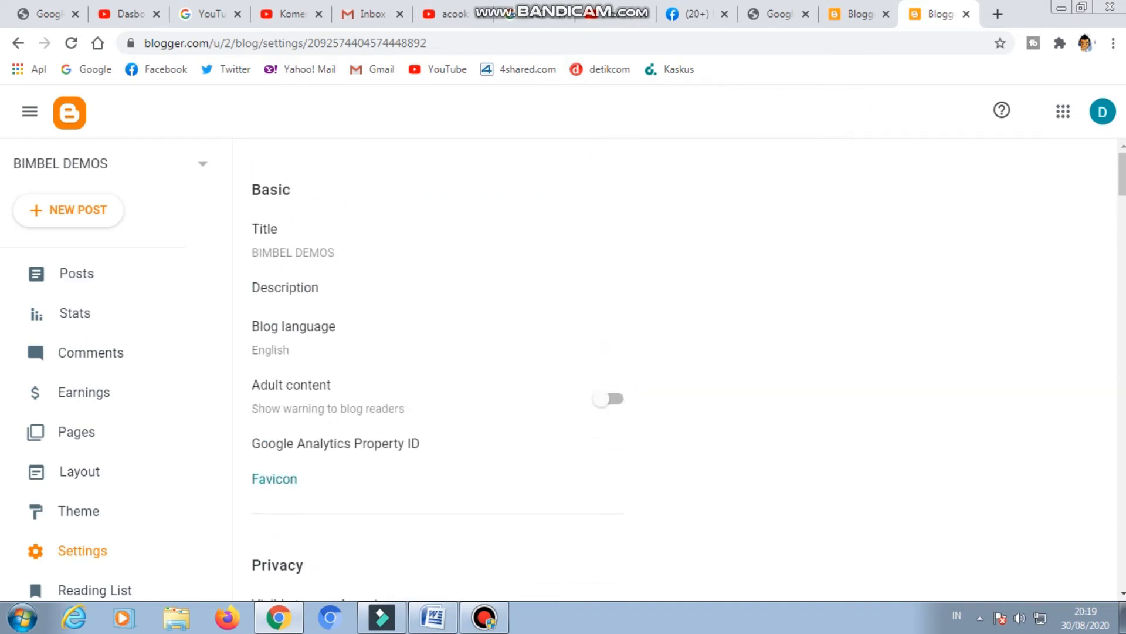
left_click(293, 241)
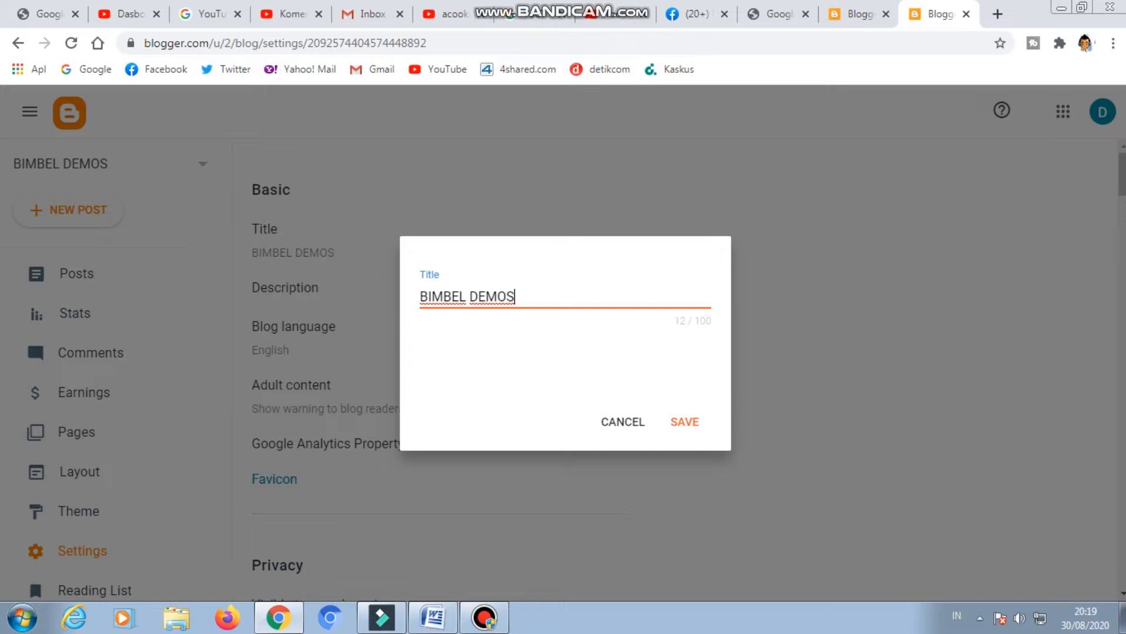
left_click(685, 422)
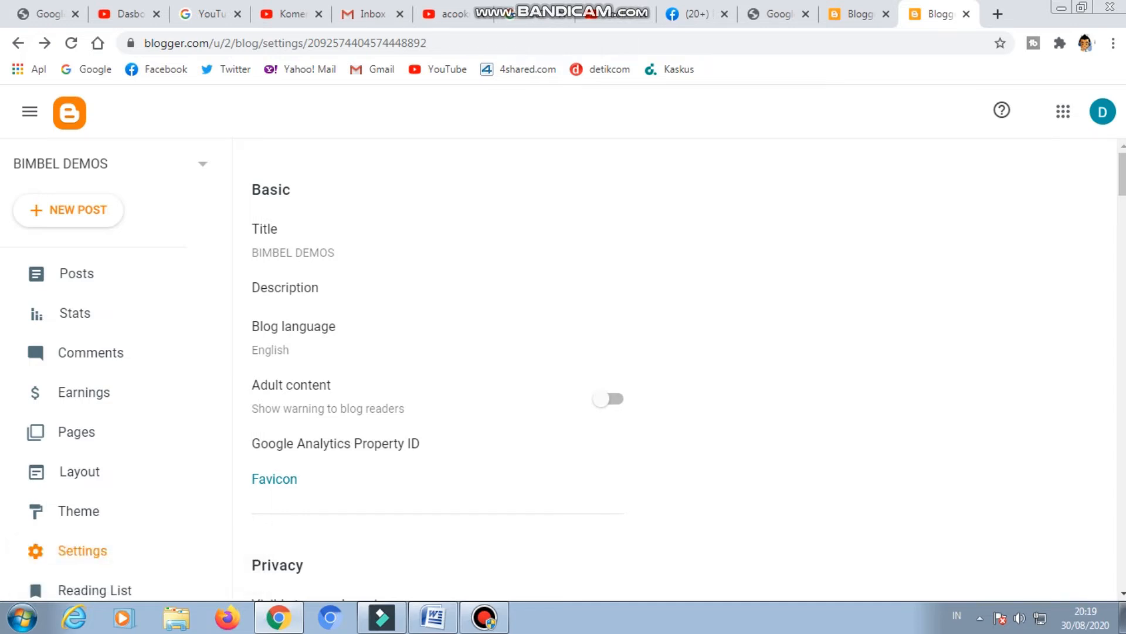
Open the blog description for editing and enter BIMBEL DEMOS as its first line, followed by a line break.
left_click(285, 287)
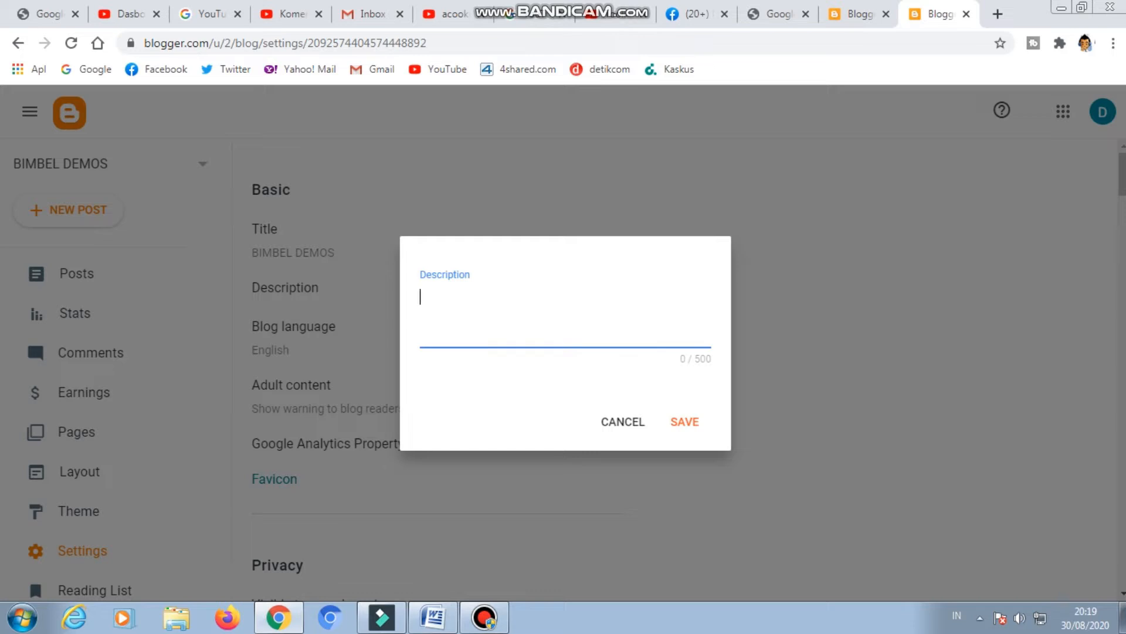
type("BIMBEL DEMOS")
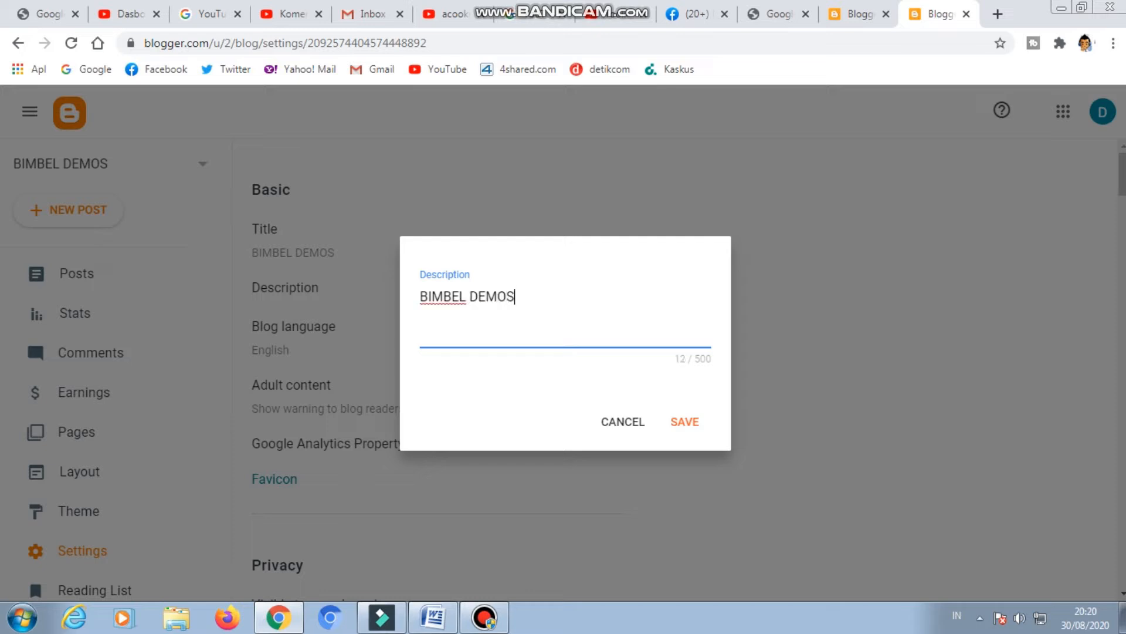
key("Return")
key("Return")
key("BackSpace")
Write "solusi belajar anak indonesia" on the second line of the description.
type("solusi belajara")
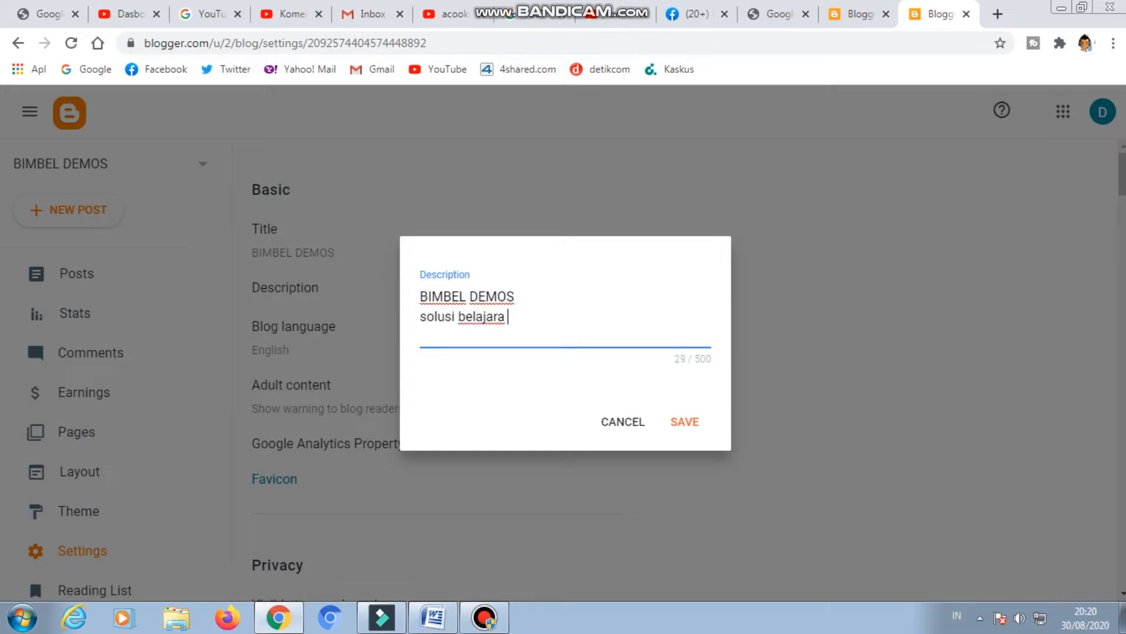
key("BackSpace")
type("naku")
key("BackSpace")
key("BackSpace")
key("BackSpace")
key("BackSpace")
type("pe")
key("BackSpace")
key("BackSpace")
type("maj")
key("BackSpace")
key("BackSpace")
key("BackSpace")
type("anak indone")
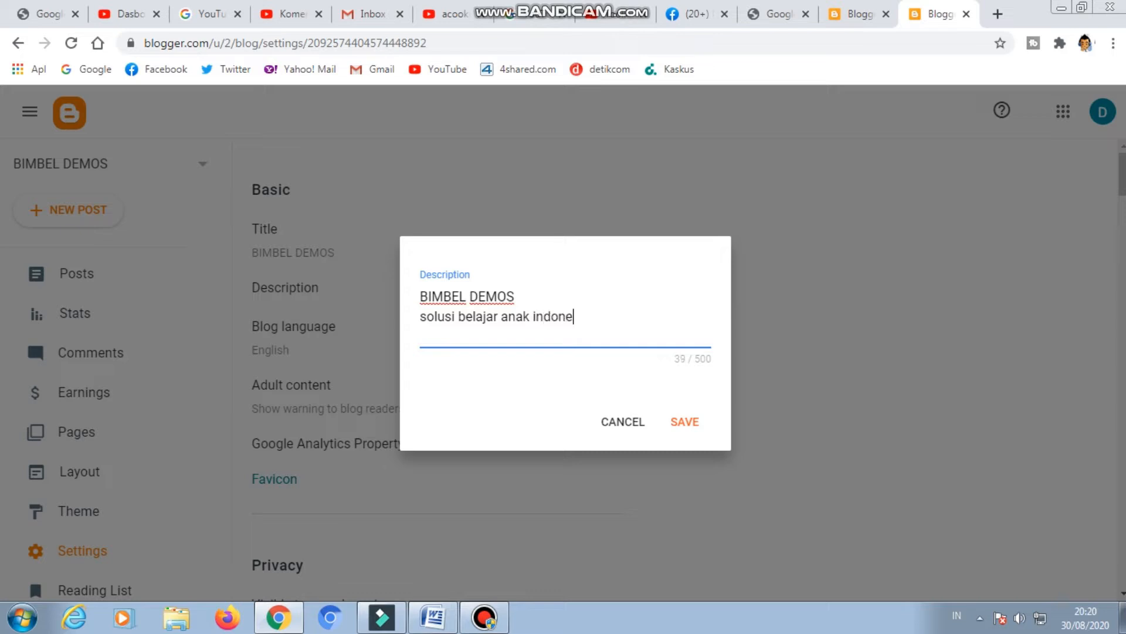
type("sia")
type(". a")
key("BackSpace")
key("BackSpace")
Continue the description sentence with ", memberikan kemudahan dalam memahami pelajaran di sekolah".
type(", membri")
key("BackSpace")
key("BackSpace")
key("BackSpace")
type("berikan k")
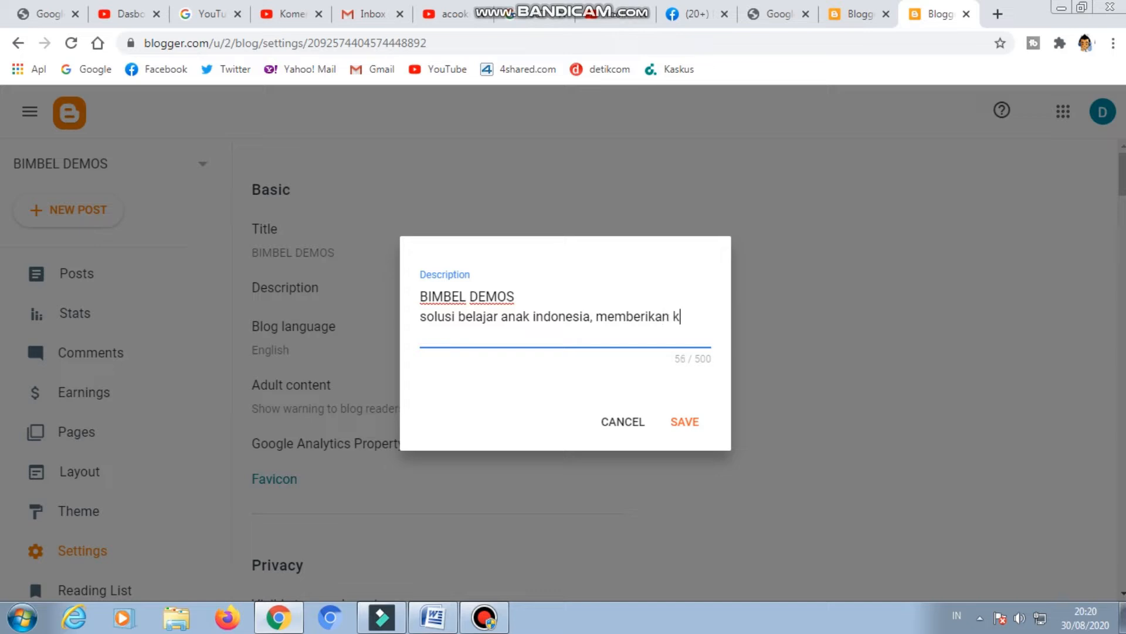
type("emudahan da")
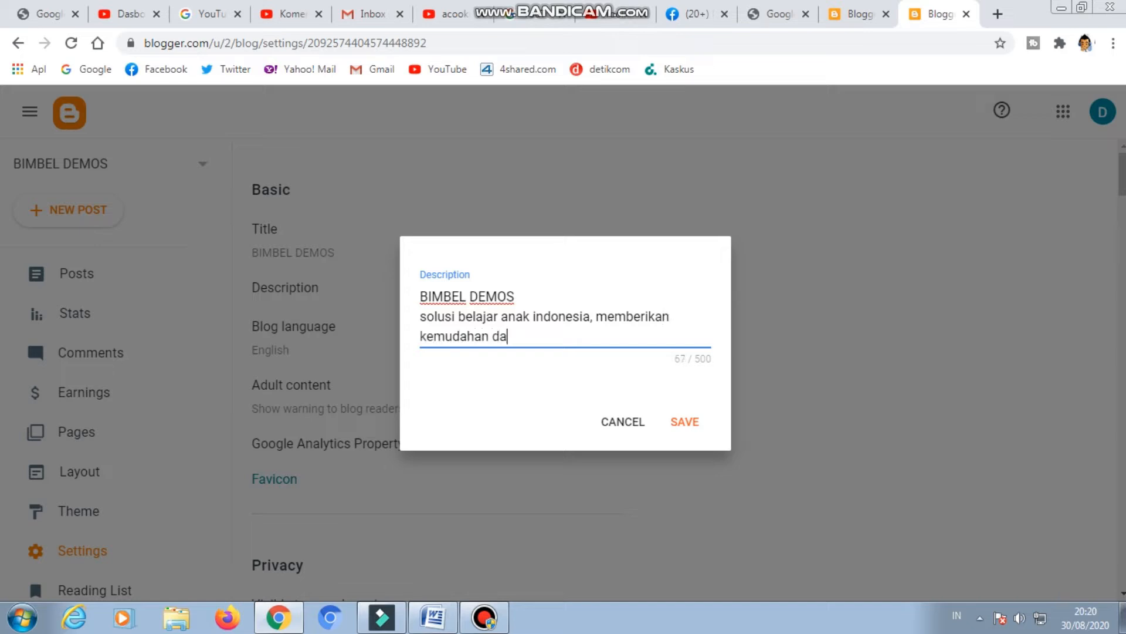
type("lam memahami p")
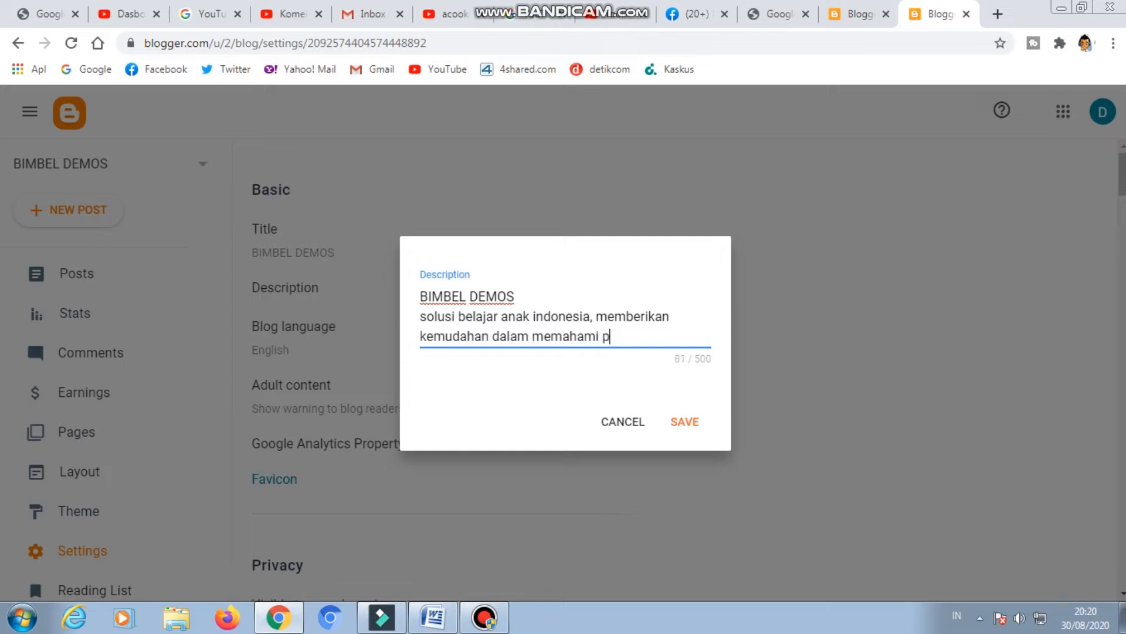
type("elajaran di sekolah lenih")
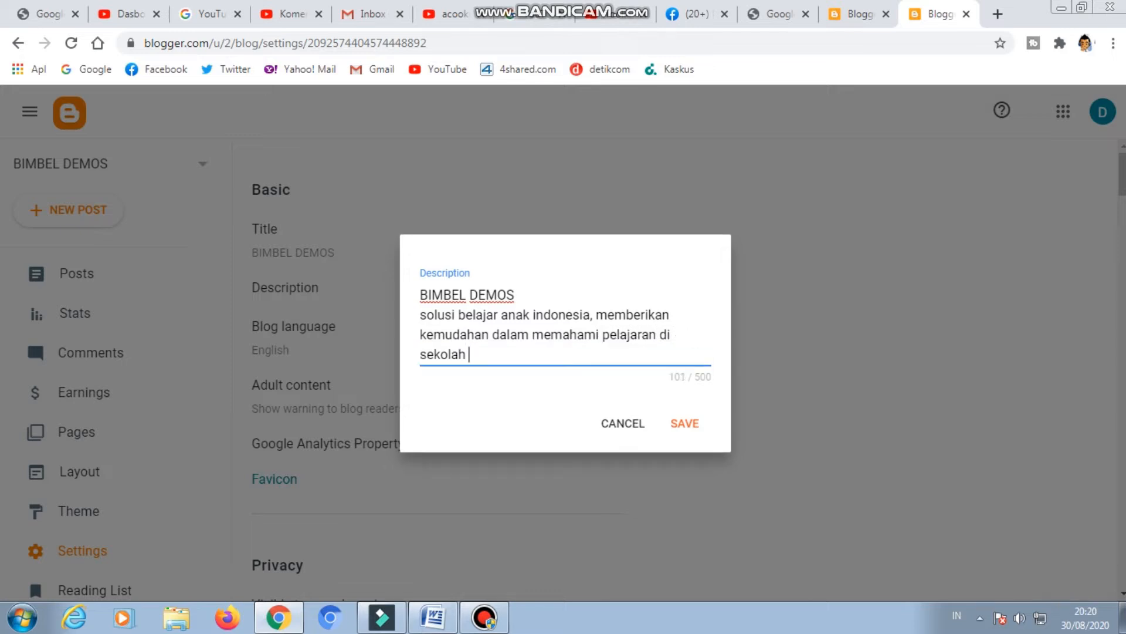
Complete the description's sentence about school lessons with "lebih mendalam, cepat dan mudah".
key("BackSpace")
key("BackSpace")
key("BackSpace")
type("bih mendap")
key("BackSpace")
type("lam, cepat dan j")
key("BackSpace")
type("mudah")
type(". kami ")
type("day")
End that sentence with a period and add "kami datang untuk mencerdaskan anak indonesia." to the description.
key("BackSpace")
type("tang")
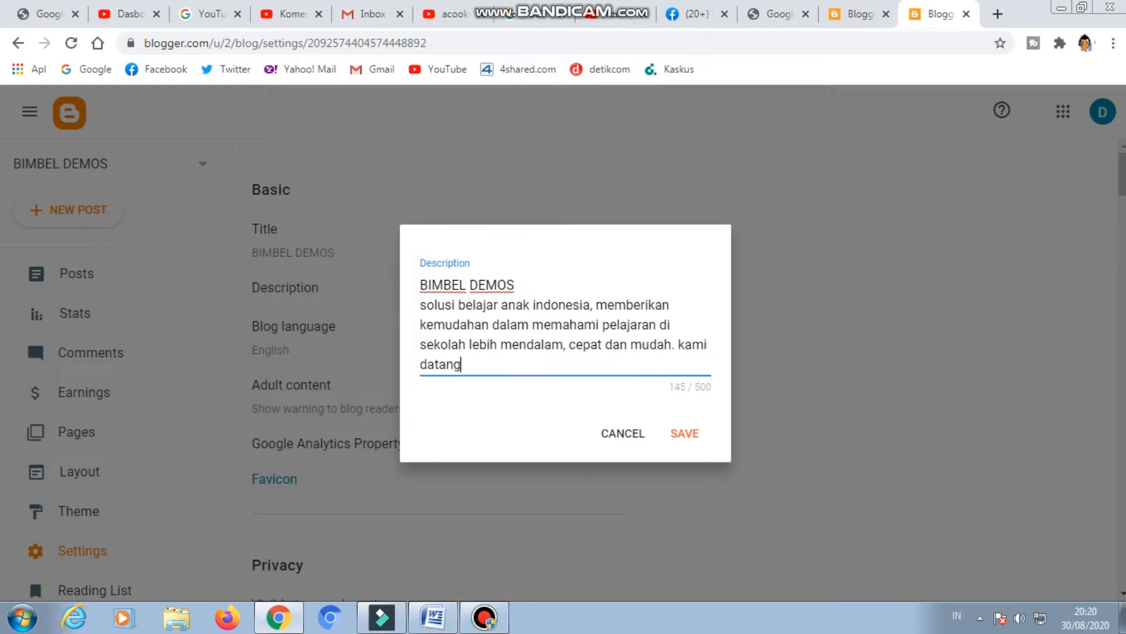
type(" untuk me")
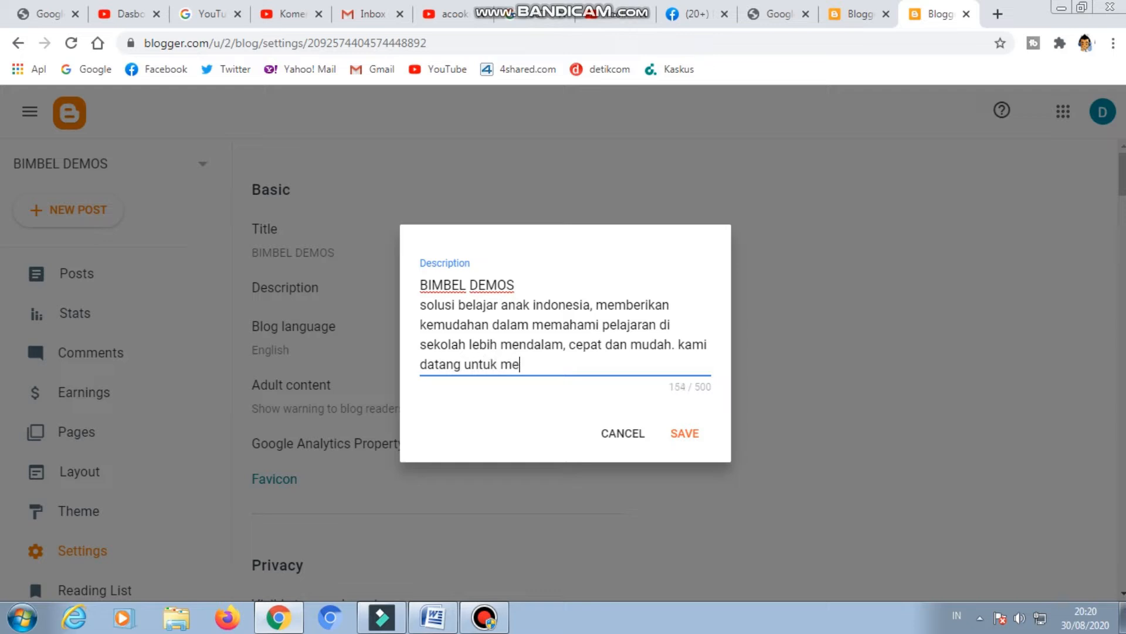
type("ncerdas")
type("jan")
key("BackSpace")
key("BackSpace")
key("BackSpace")
key("BackSpace")
type("skan a")
key("BackSpace")
type("nak")
key("BackSpace")
key("BackSpace")
key("BackSpace")
key("BackSpace")
type("anak indonesia. lebi")
key("BackSpace")
key("BackSpace")
key("BackSpace")
key("BackSpace")
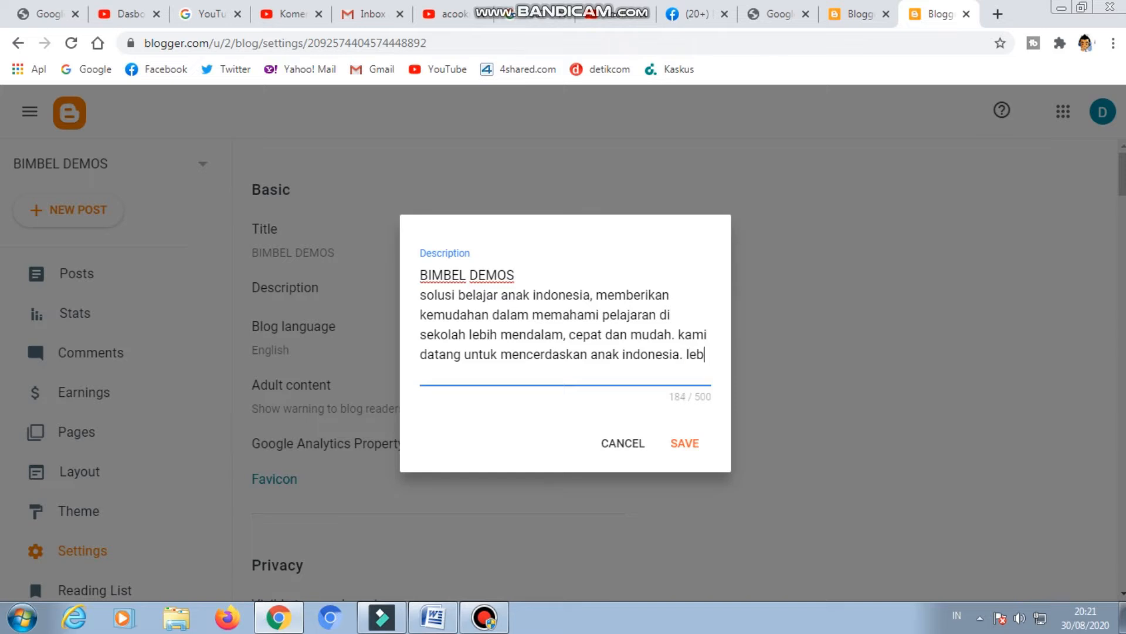
Add the registration text "pendaftaran lebih lengkap silahkan menghubungi via wa" to the end of the description.
type("pendaftaran")
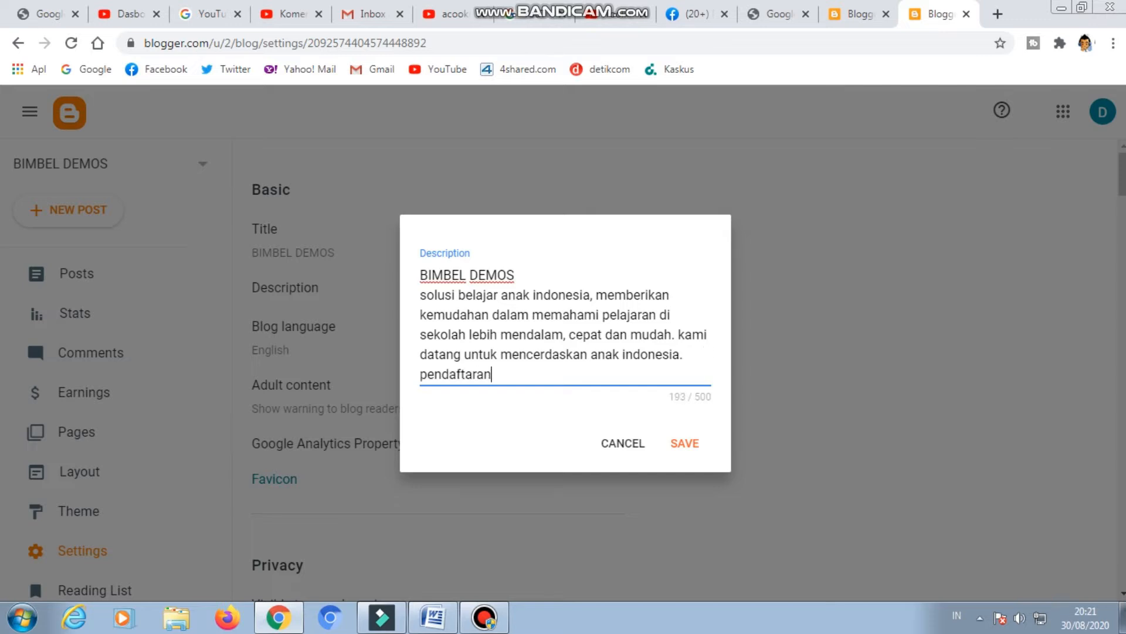
type(" lebih lengkao")
key("BackSpace")
key("BackSpace")
type("p ")
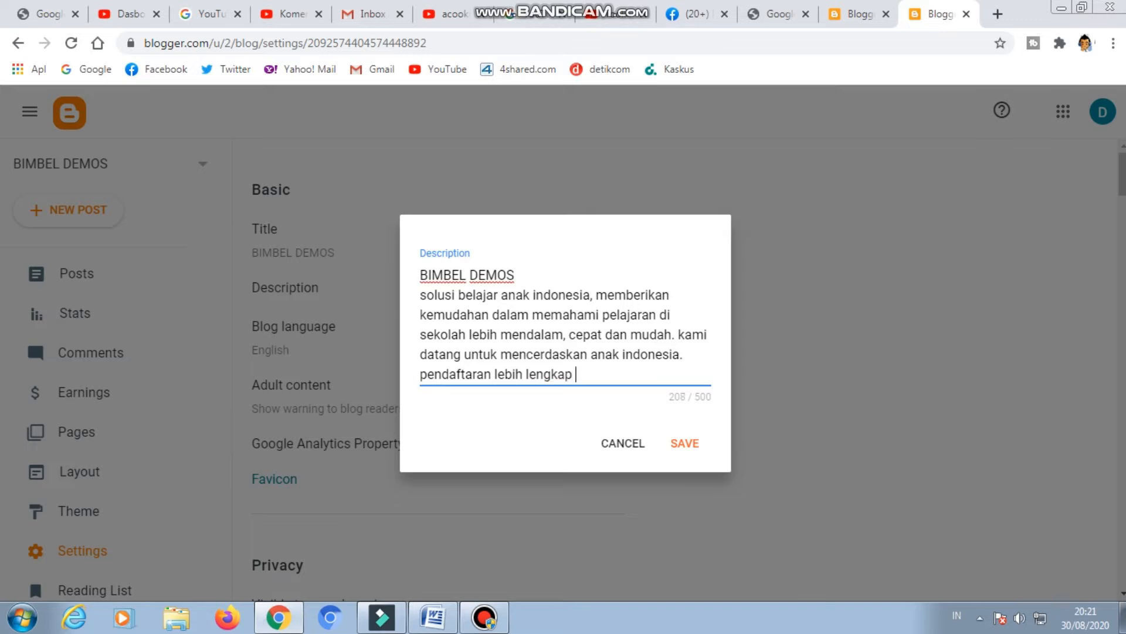
type("silahkan menghun")
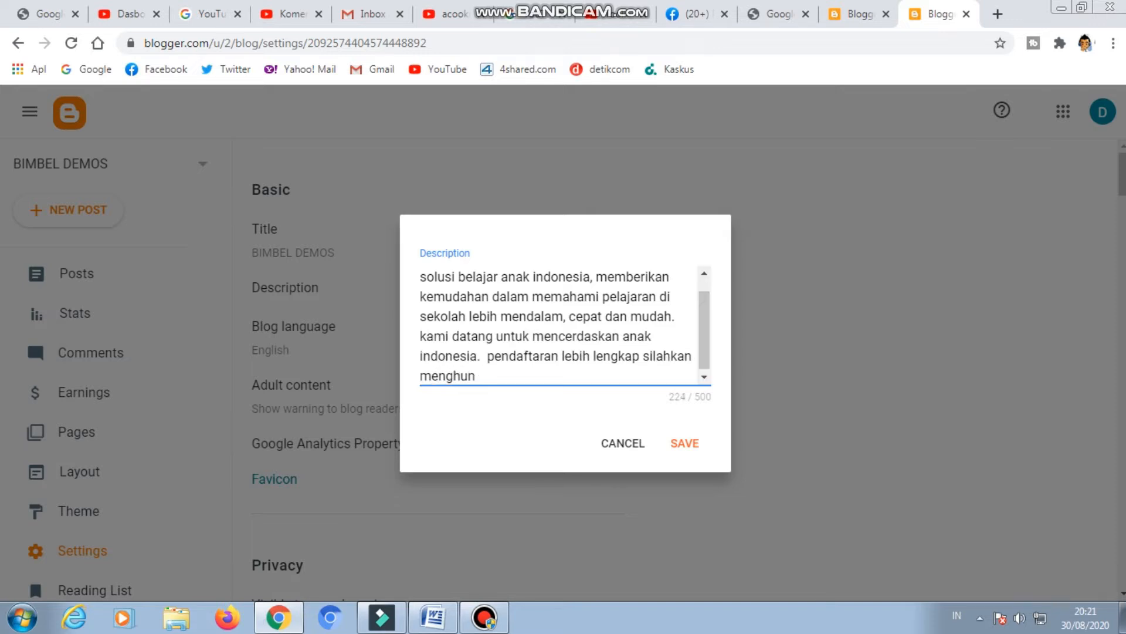
key("BackSpace")
type("b")
key("BackSpace")
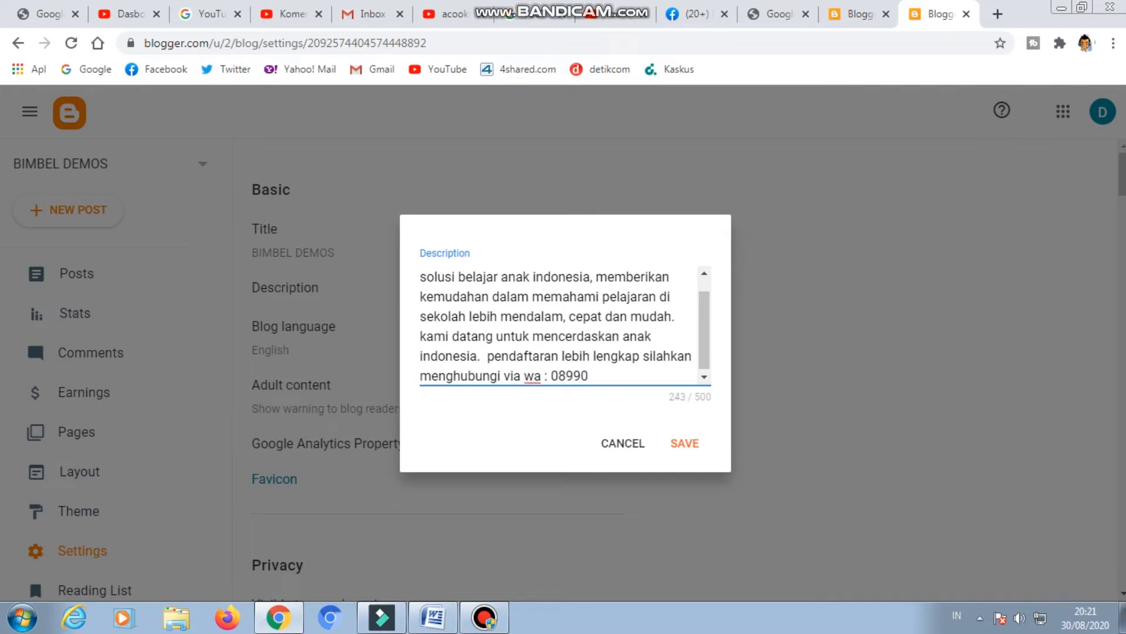
Add a colon and the WhatsApp contact number at the end of the description, and save it.
scroll(559, 326, "up", 1)
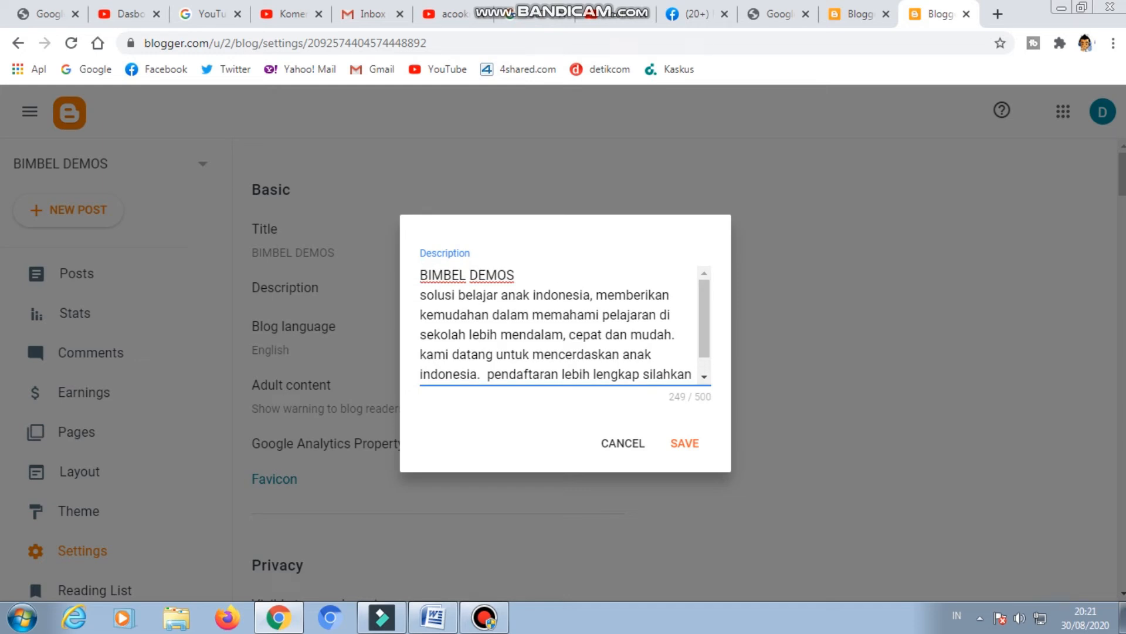
left_click(684, 444)
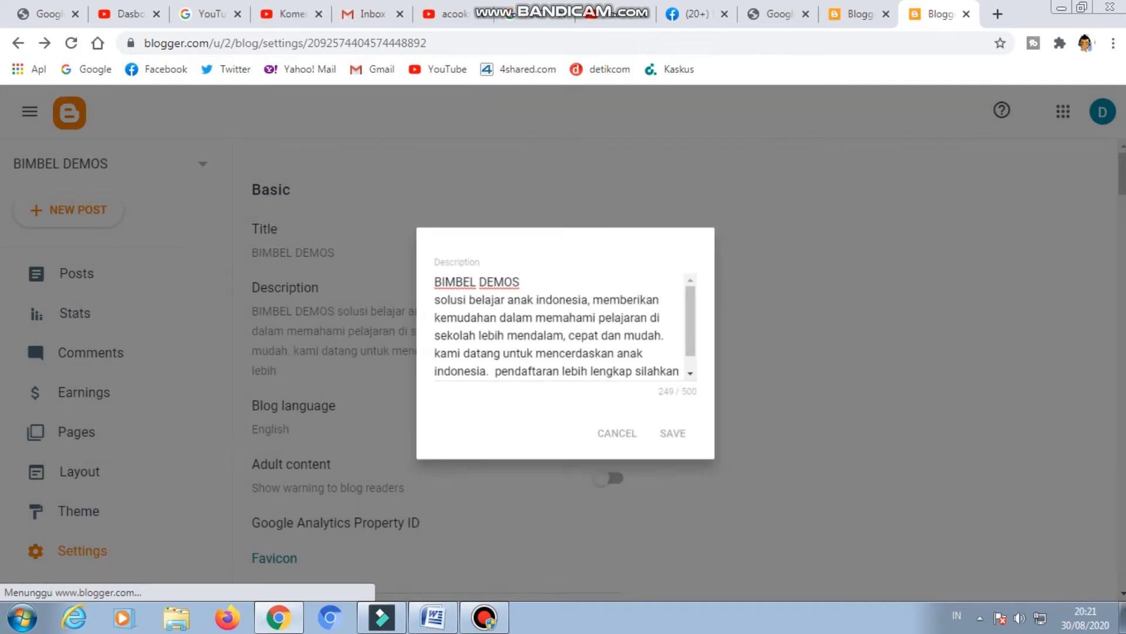
Set the blog language to Indonesian - Indonesia and save the choice.
scroll(438, 363, "down", 3)
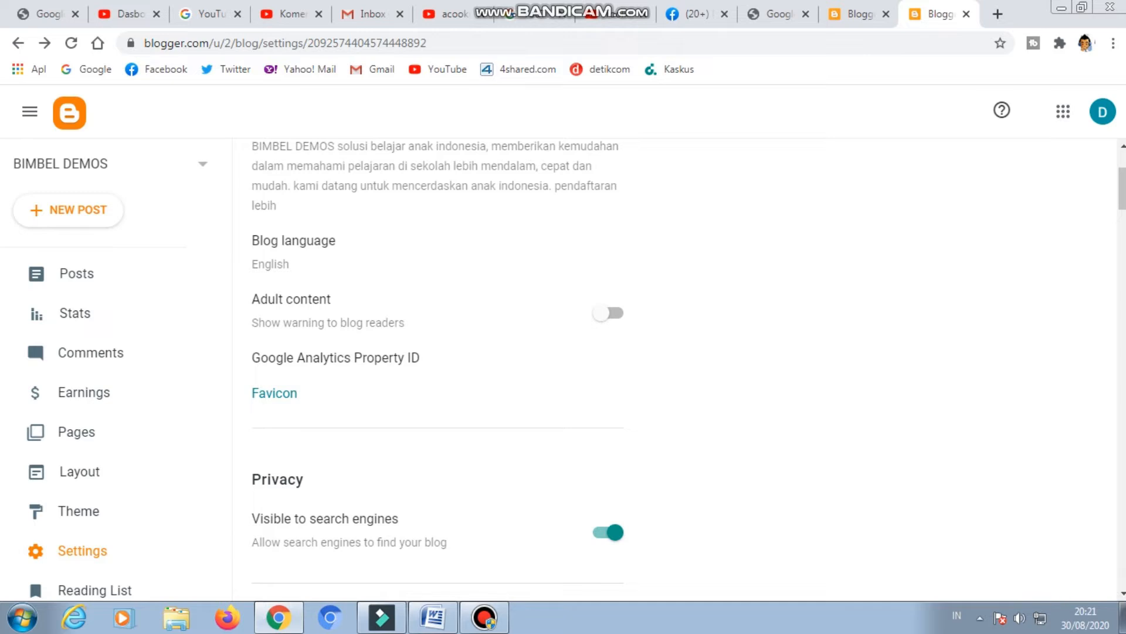
left_click(293, 241)
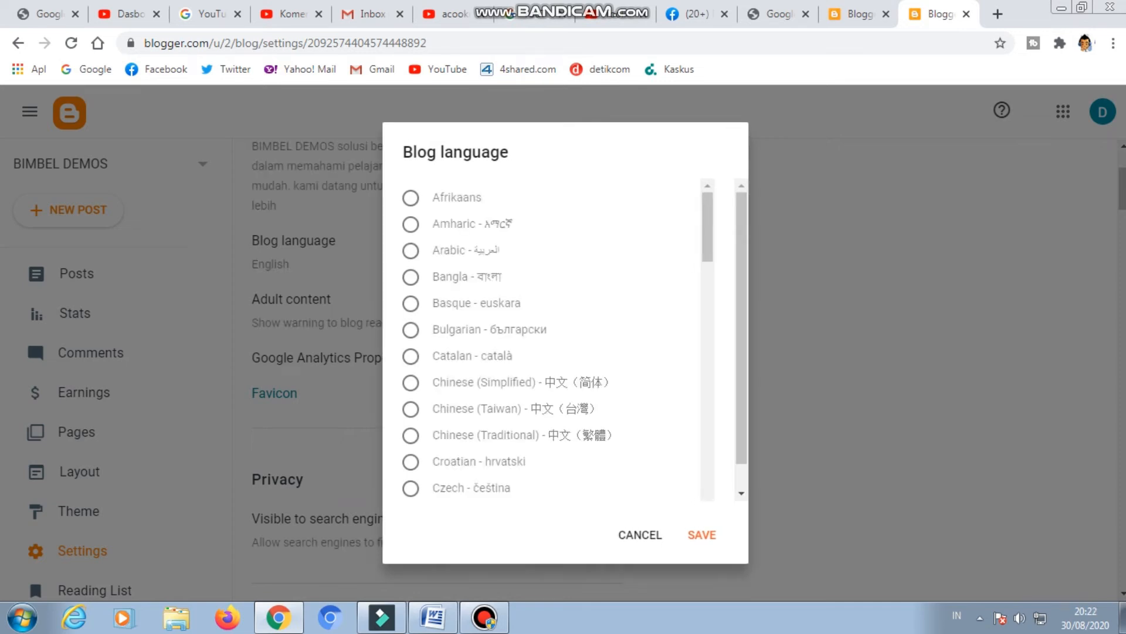
scroll(551, 340, "down", 14)
scroll(551, 341, "down", 8)
scroll(551, 340, "down", 2)
scroll(552, 340, "up", 6)
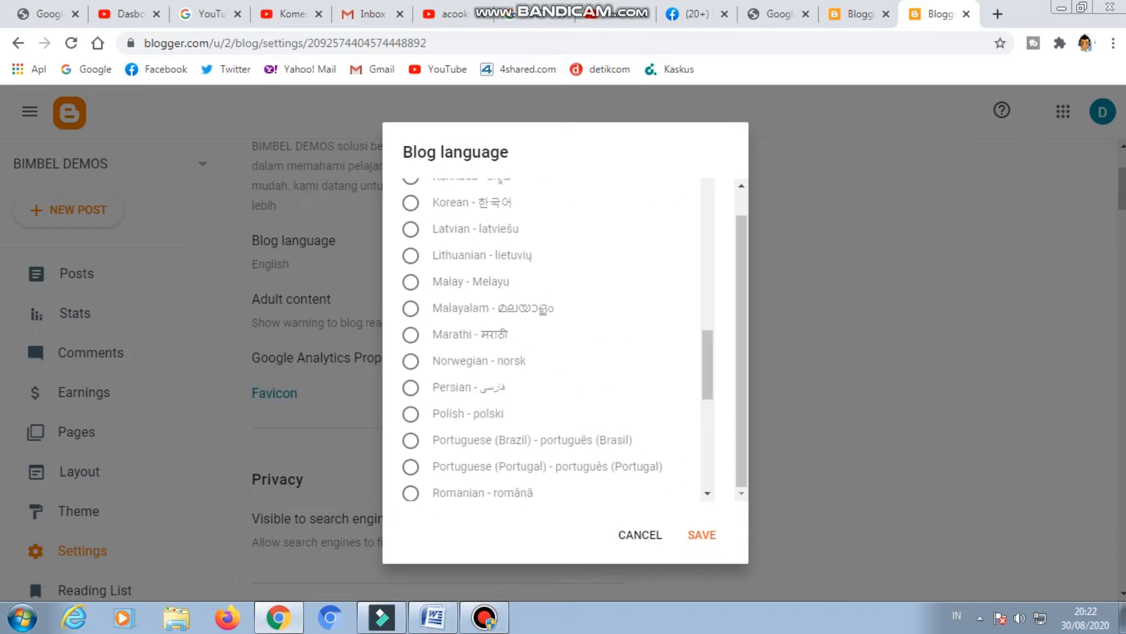
scroll(551, 341, "up", 5)
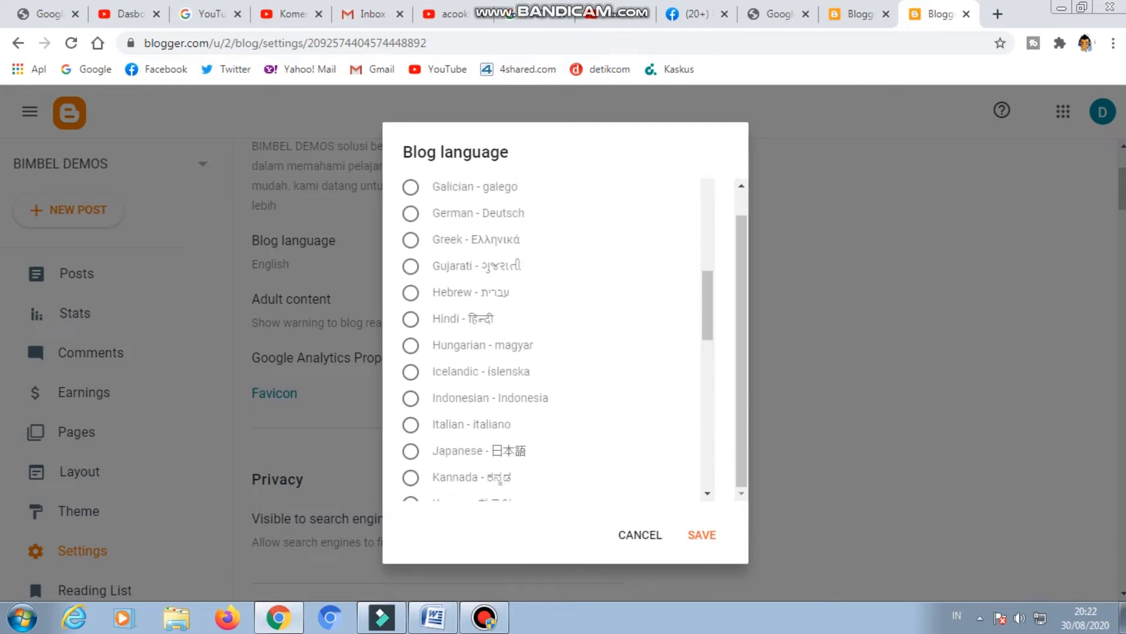
left_click(411, 398)
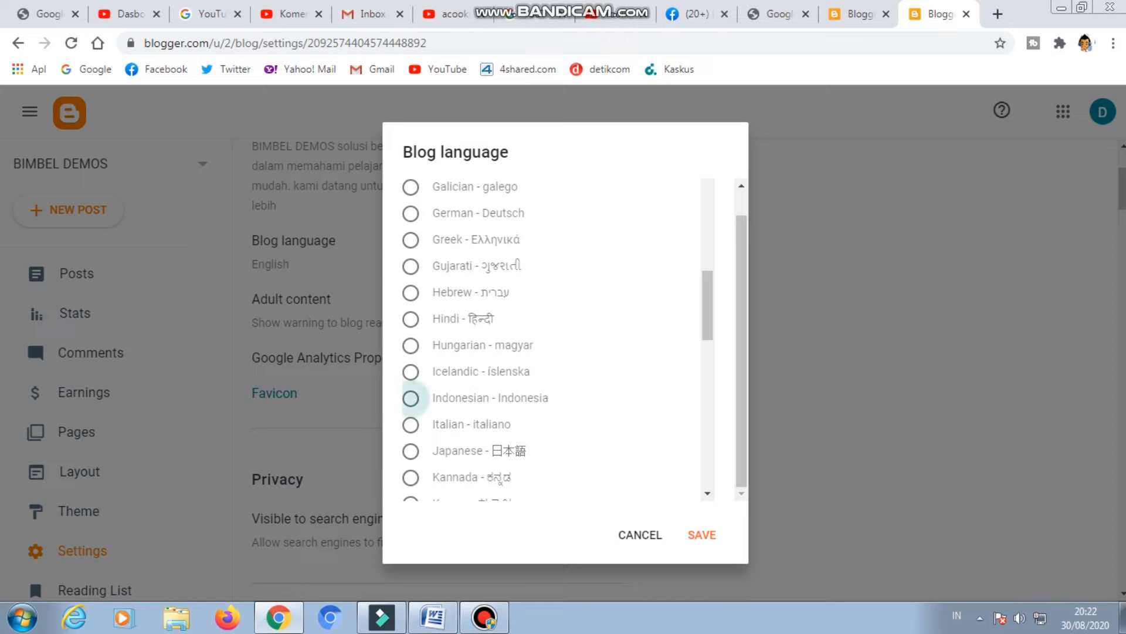
left_click(702, 534)
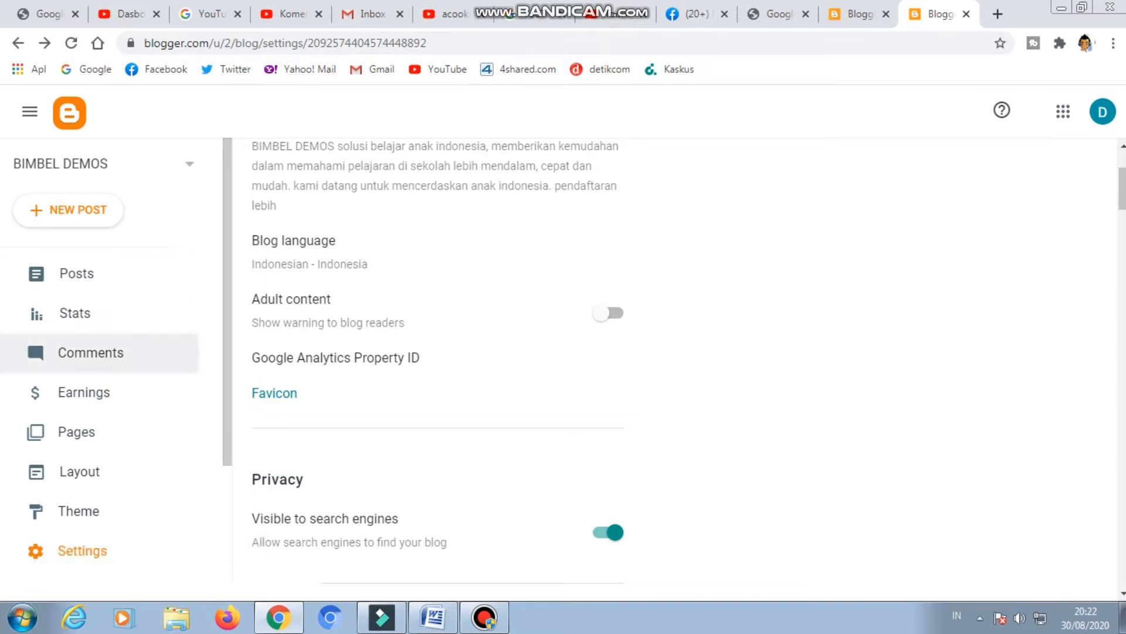
Review the privacy, publishing, HTTPS, permissions, posts and comments sections of the blog settings.
scroll(99, 229, "down", 3)
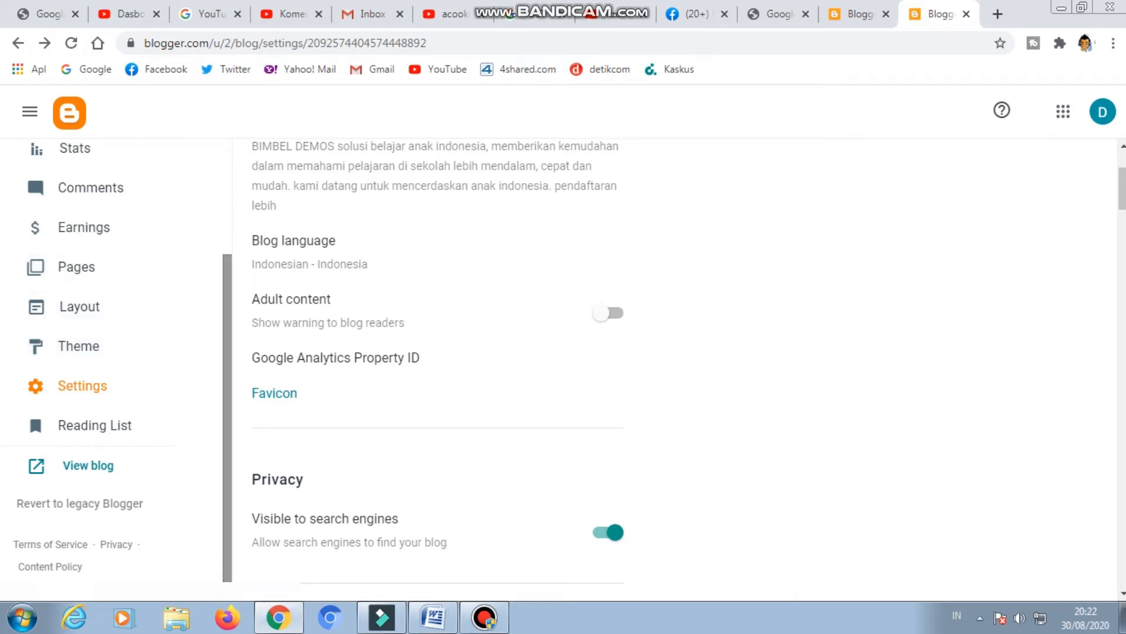
scroll(100, 307, "down", 1)
scroll(437, 364, "down", 4)
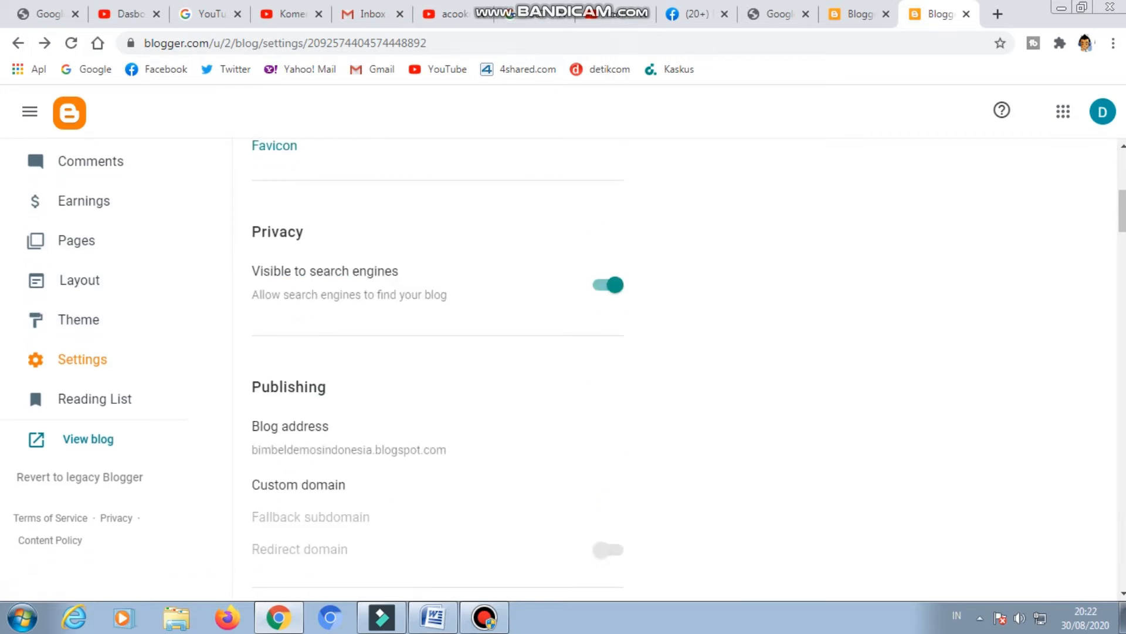
scroll(437, 364, "down", 3)
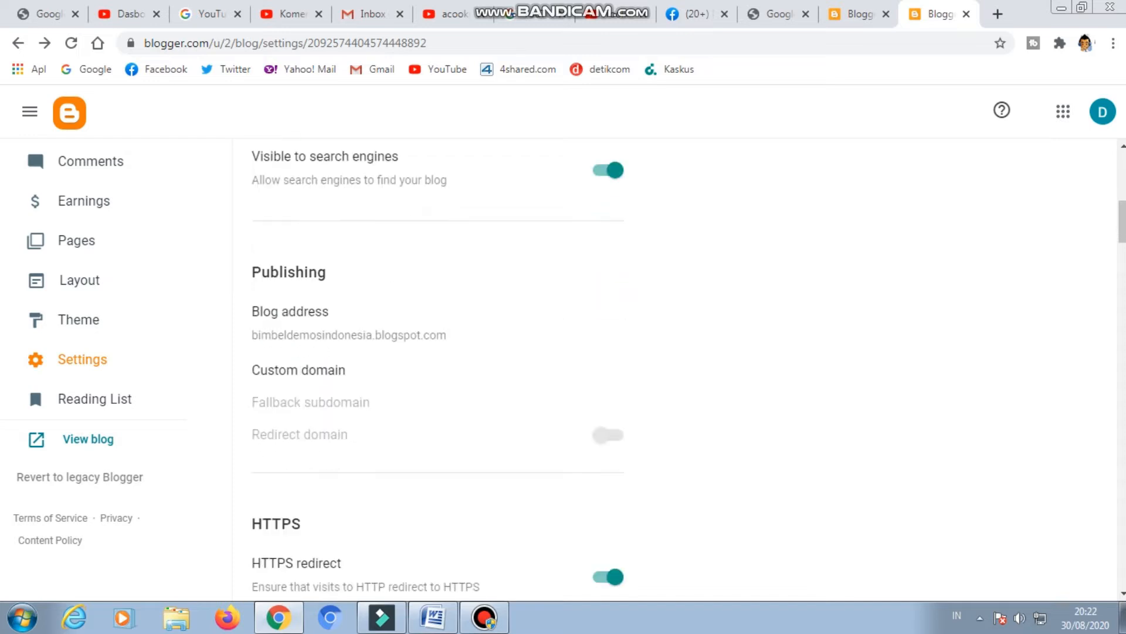
scroll(438, 368, "down", 10)
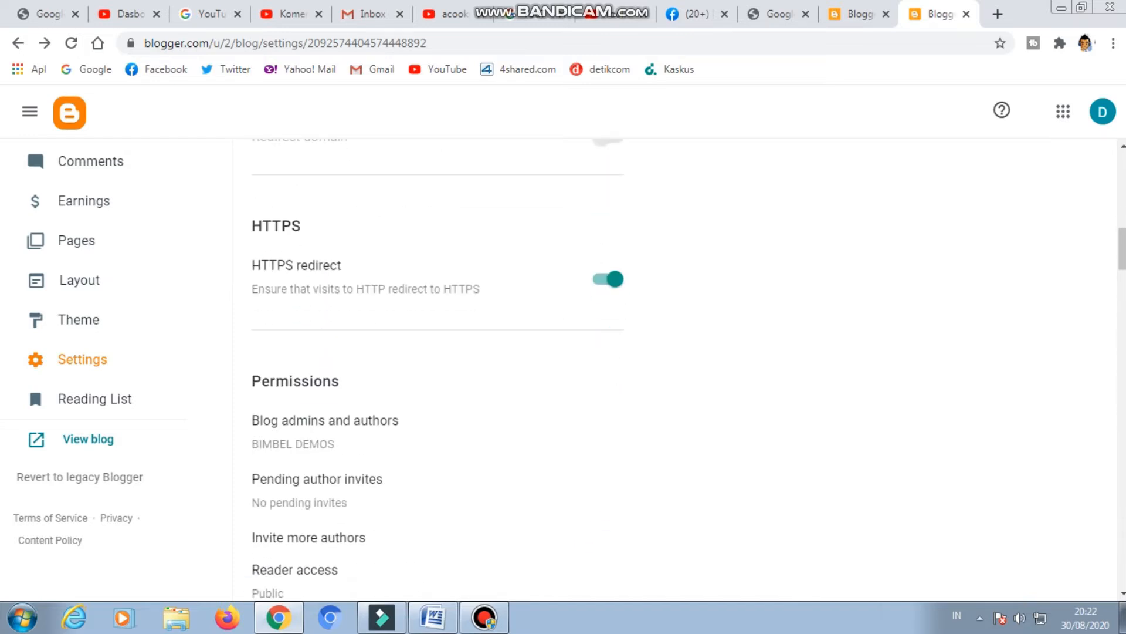
scroll(438, 368, "down", 10)
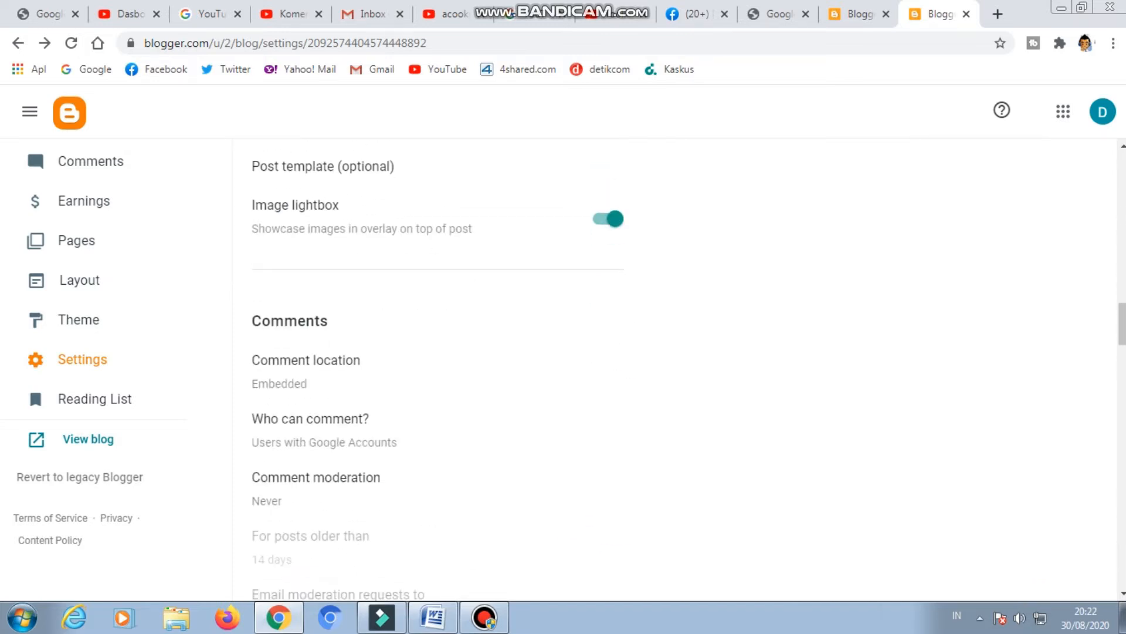
scroll(438, 368, "up", 4)
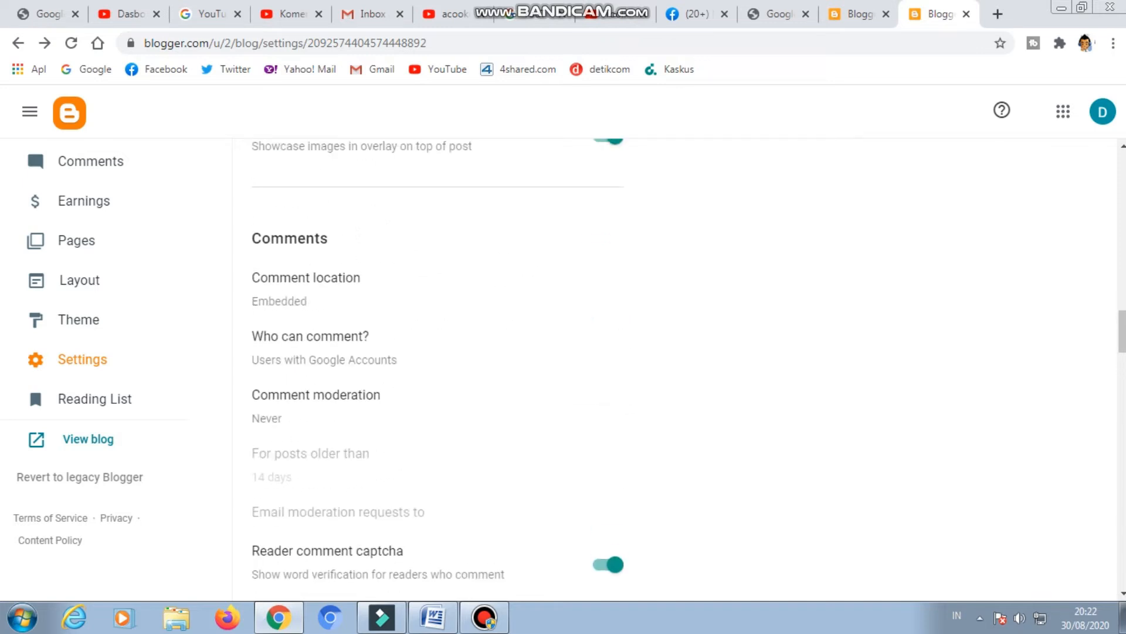
Review the blog settings from the basic and privacy options through permissions, posts, comments and email notifications.
scroll(438, 368, "down", 5)
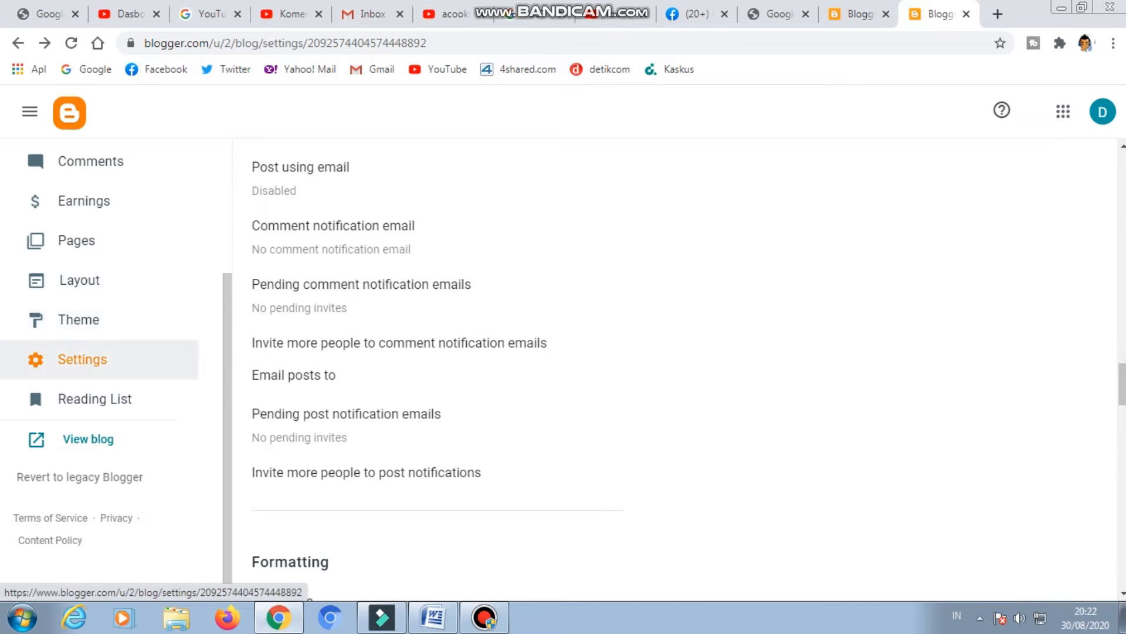
left_click(83, 359)
scroll(82, 359, "down", 2)
scroll(100, 359, "down", 2)
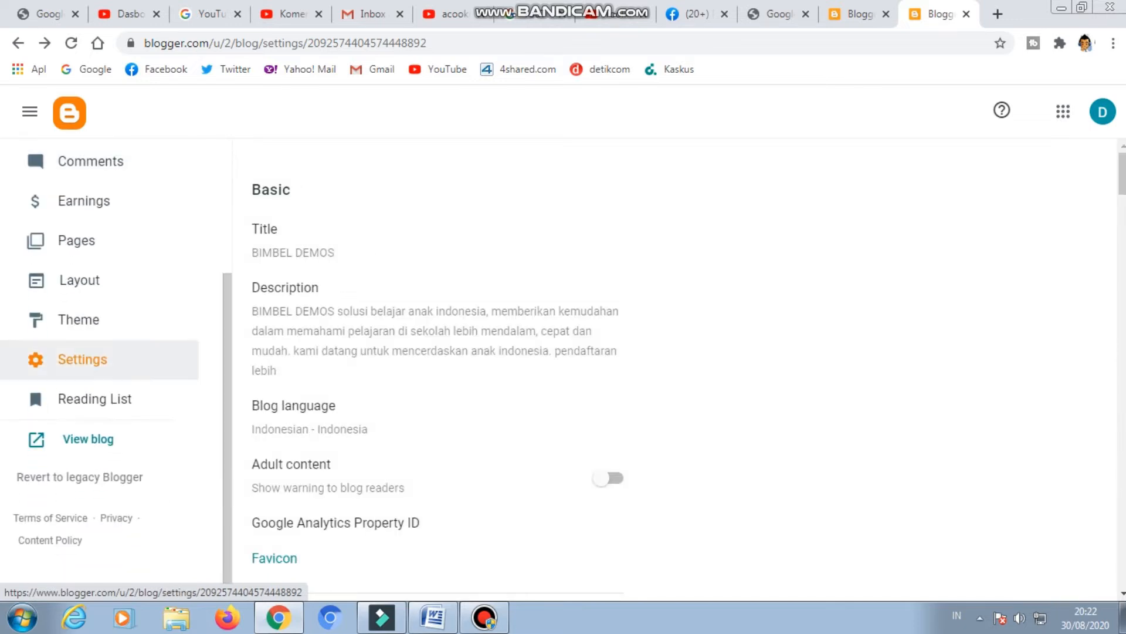
scroll(100, 359, "up", 2)
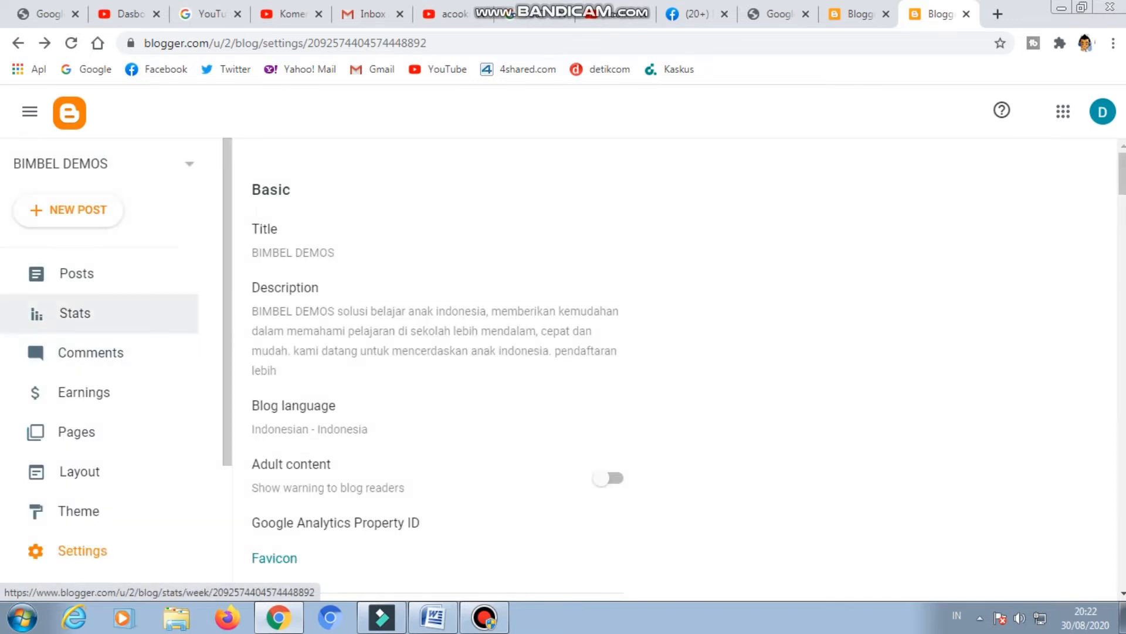
scroll(100, 176, "down", 2)
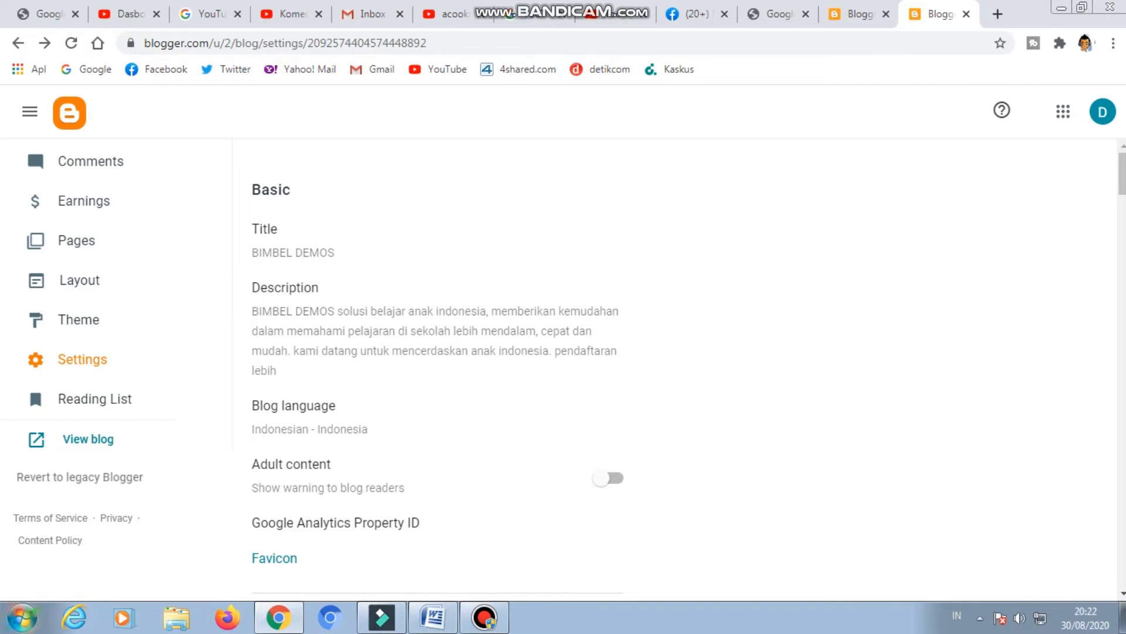
scroll(563, 369, "down", 4)
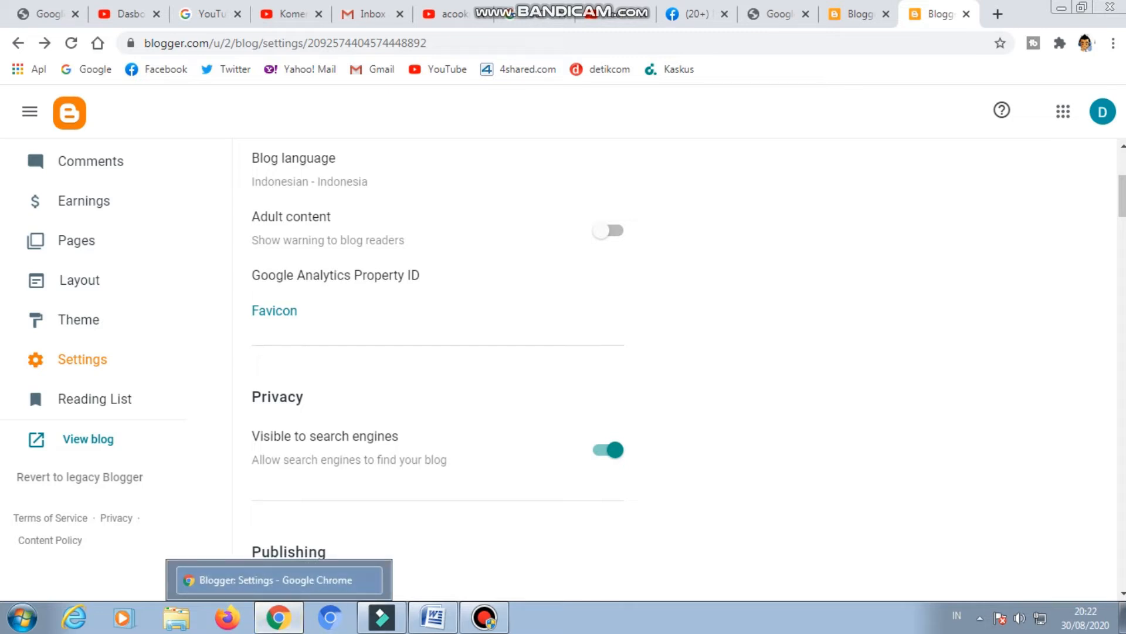
scroll(563, 370, "down", 8)
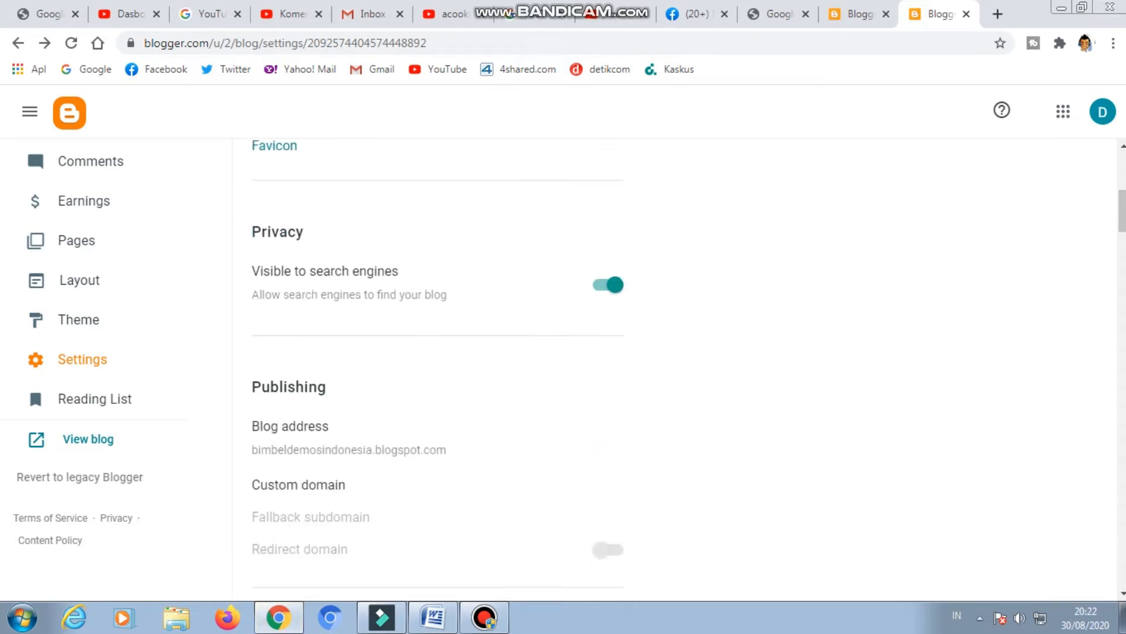
scroll(564, 369, "down", 3)
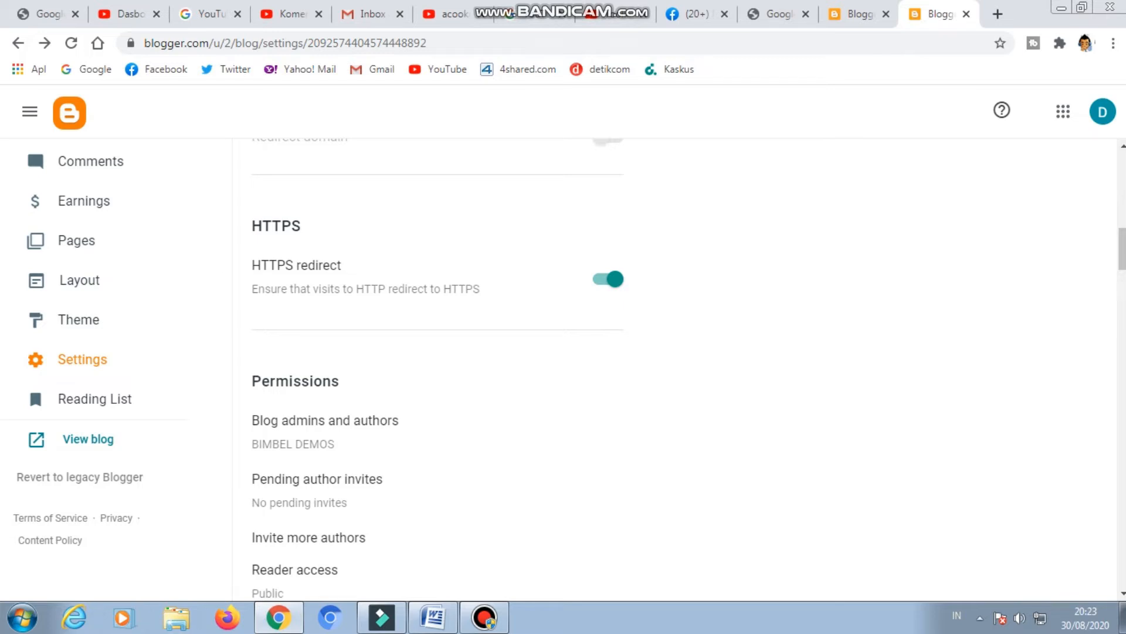
scroll(563, 370, "down", 4)
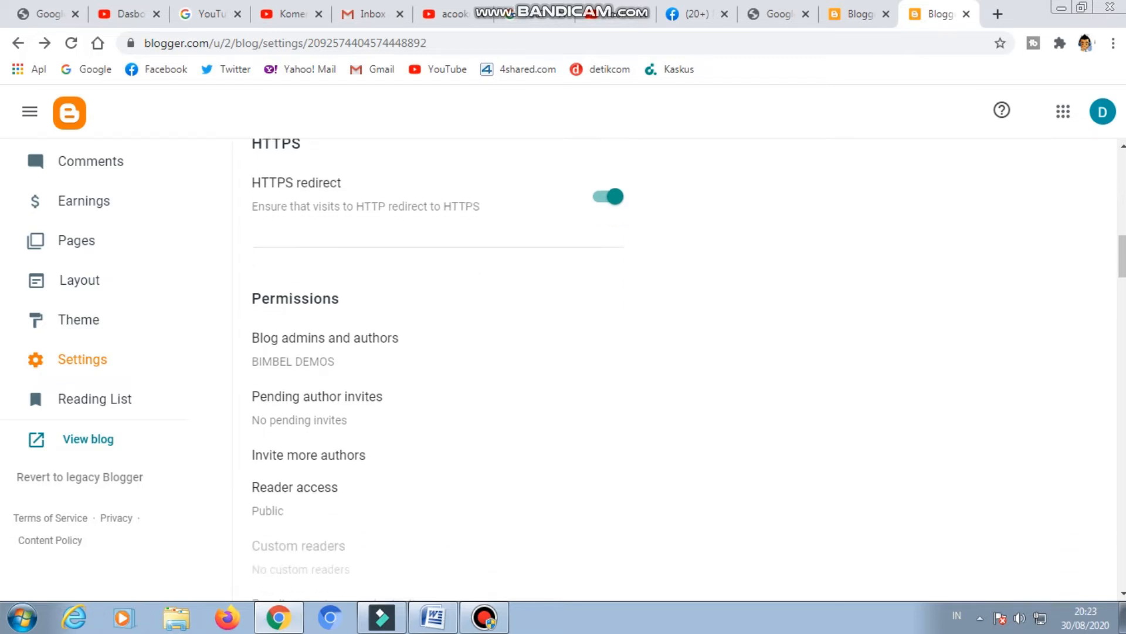
scroll(563, 369, "down", 5)
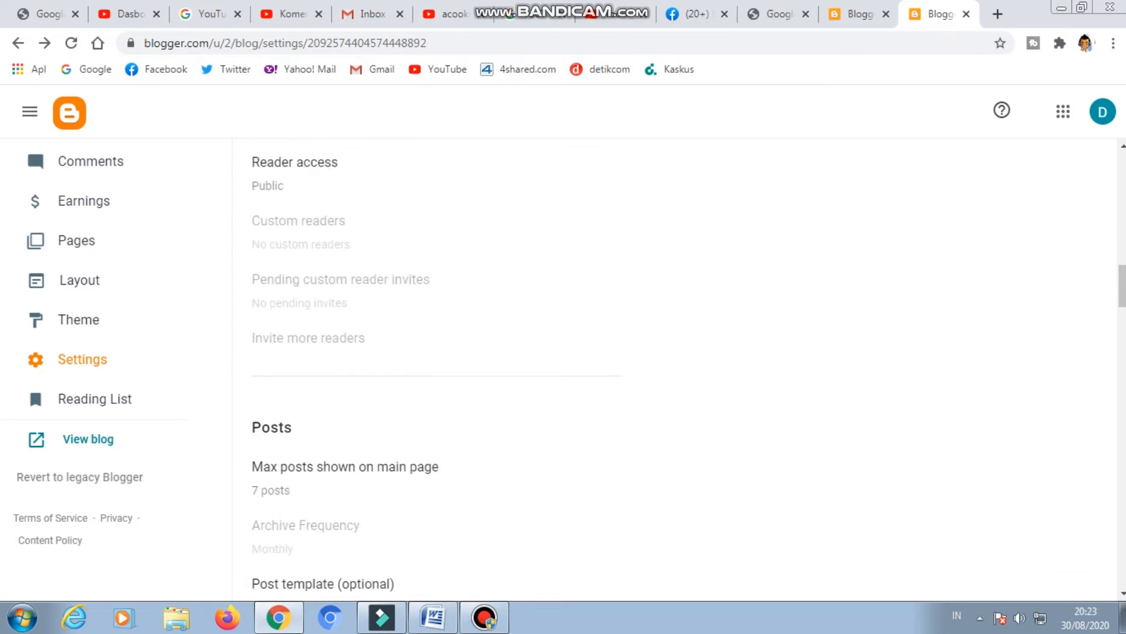
scroll(563, 370, "down", 5)
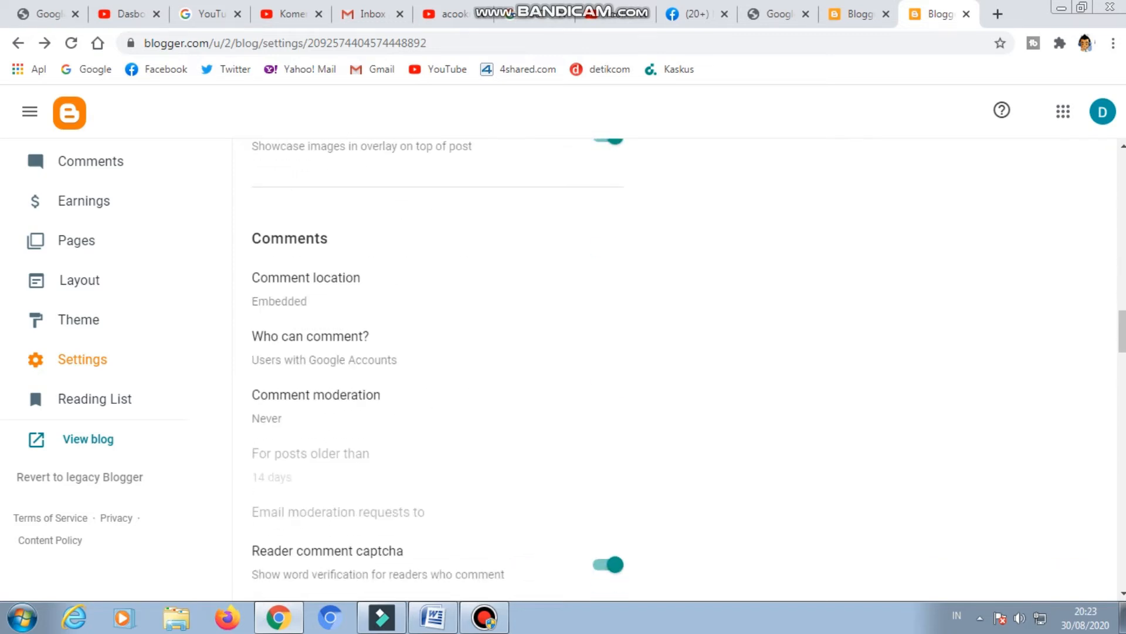
scroll(563, 369, "down", 4)
scroll(563, 370, "down", 3)
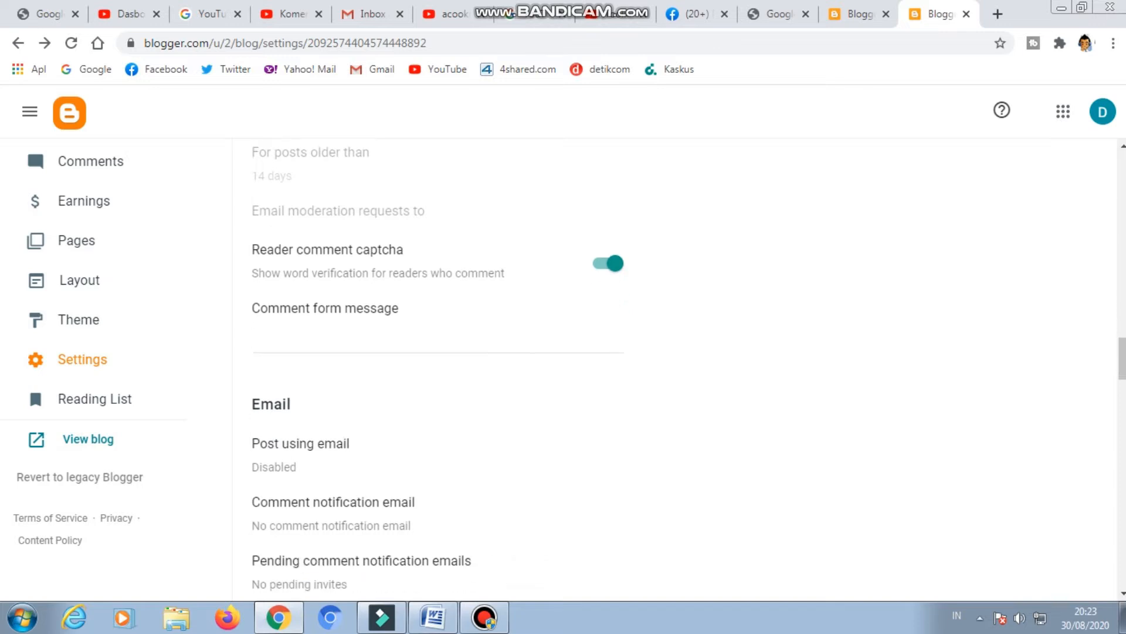
scroll(563, 370, "down", 7)
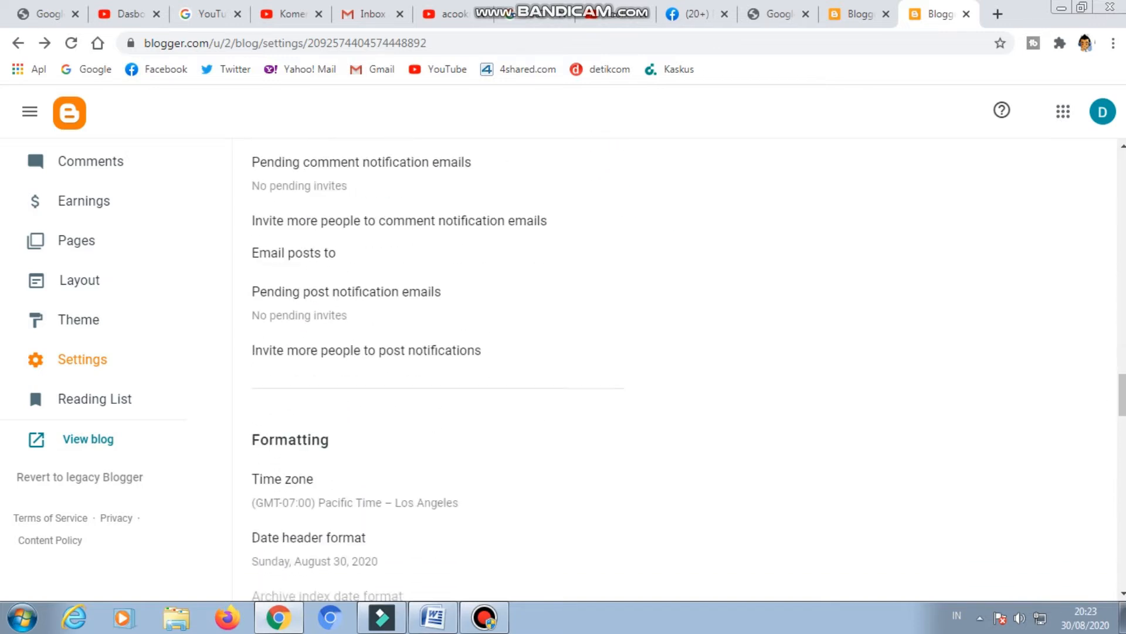
Enable the search description in the Meta tags section.
scroll(563, 370, "down", 3)
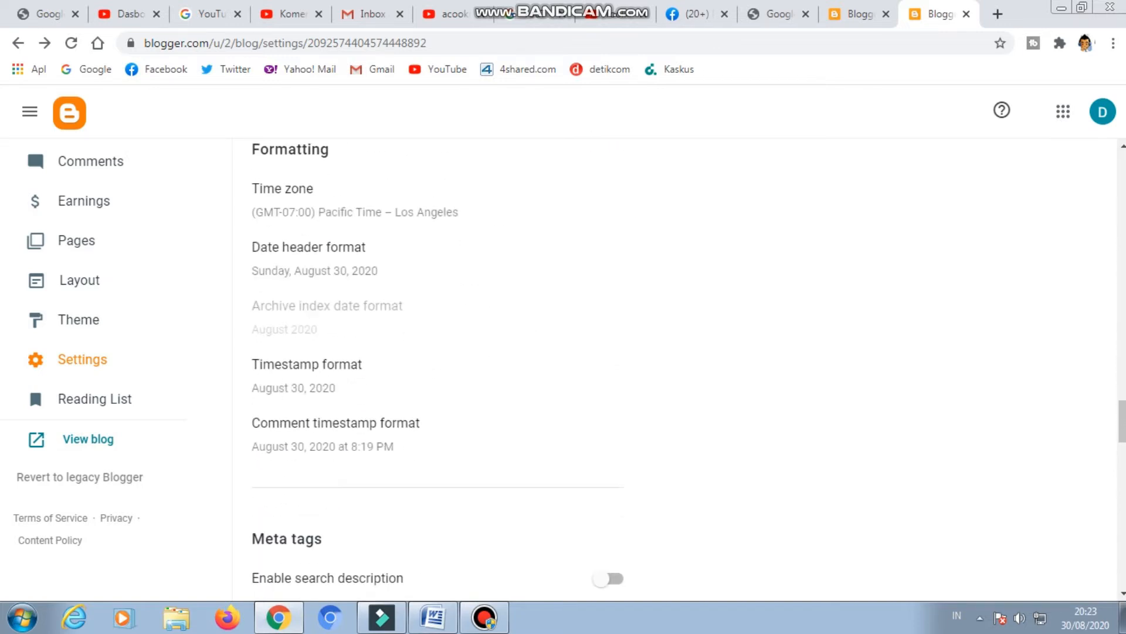
scroll(563, 369, "down", 3)
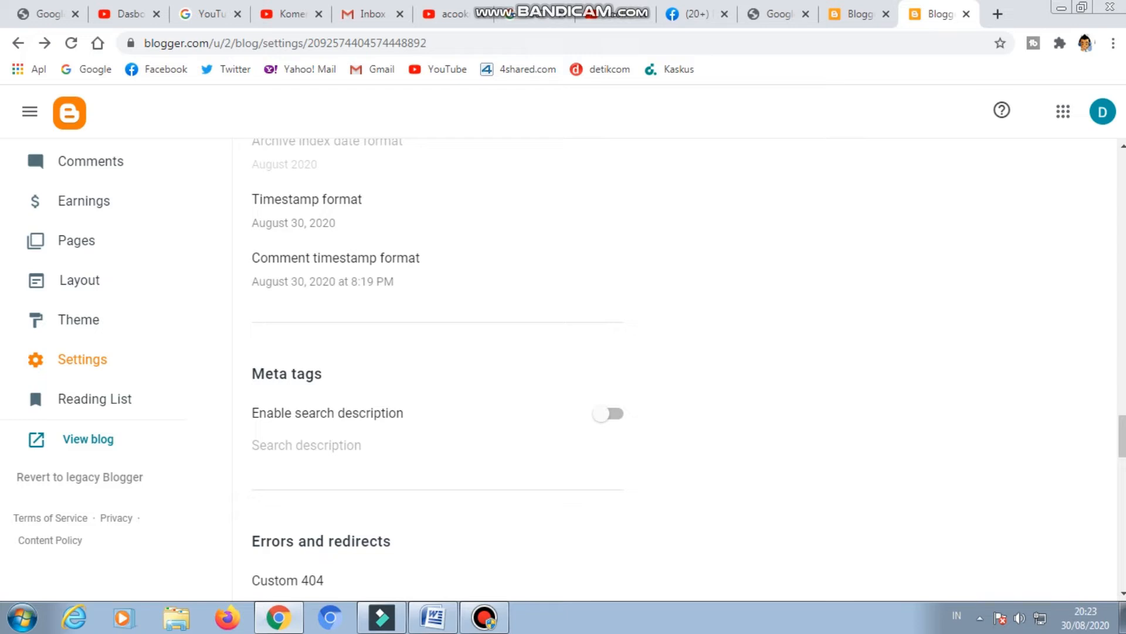
left_click(608, 413)
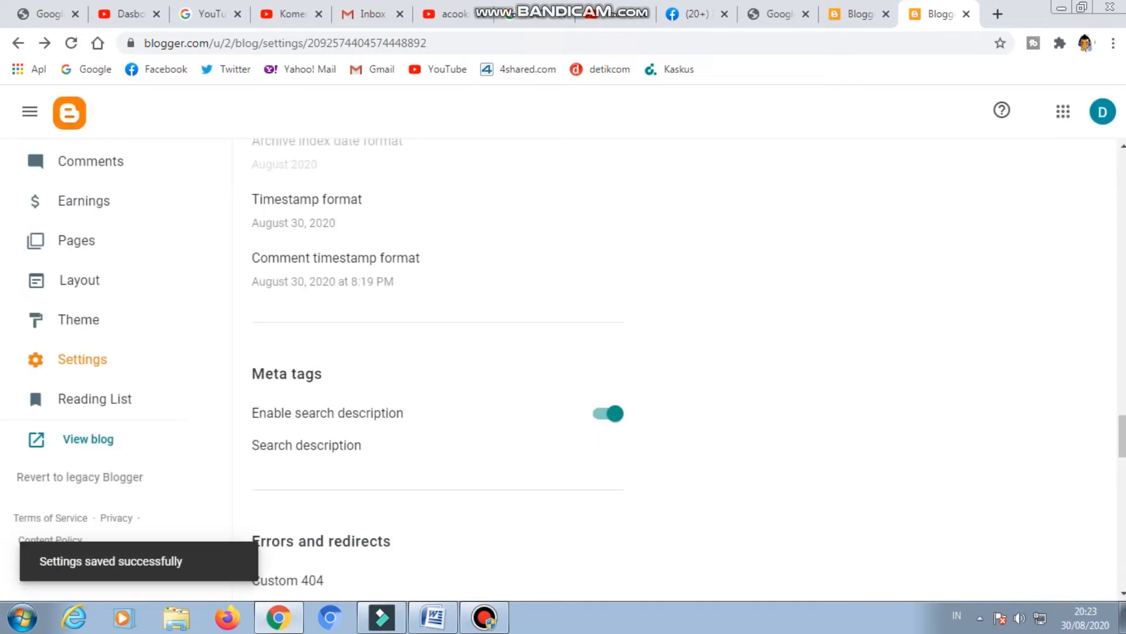
Open the search description for editing and enter "Bimbel Demos Indonesia" as its first line.
scroll(675, 369, "down", 3)
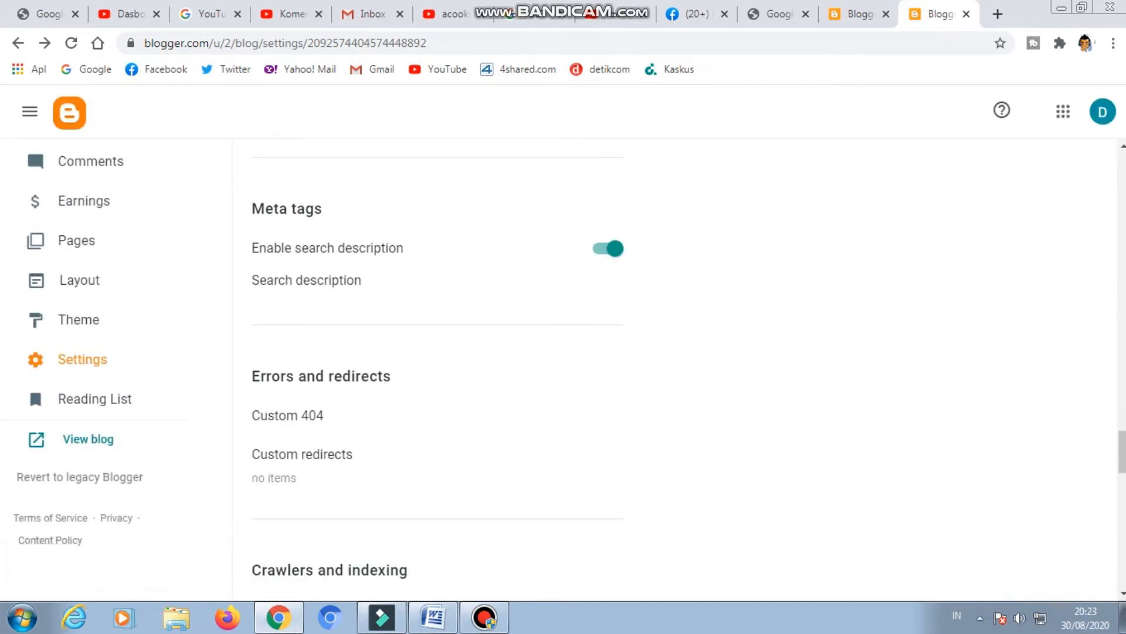
left_click(306, 280)
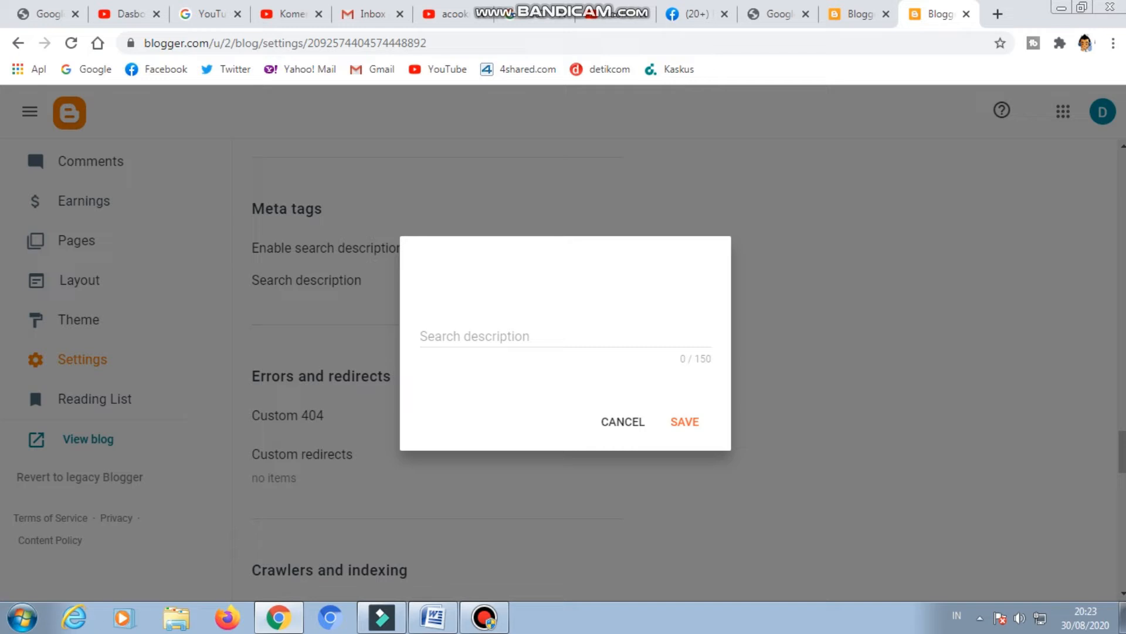
left_click(505, 336)
type("bi")
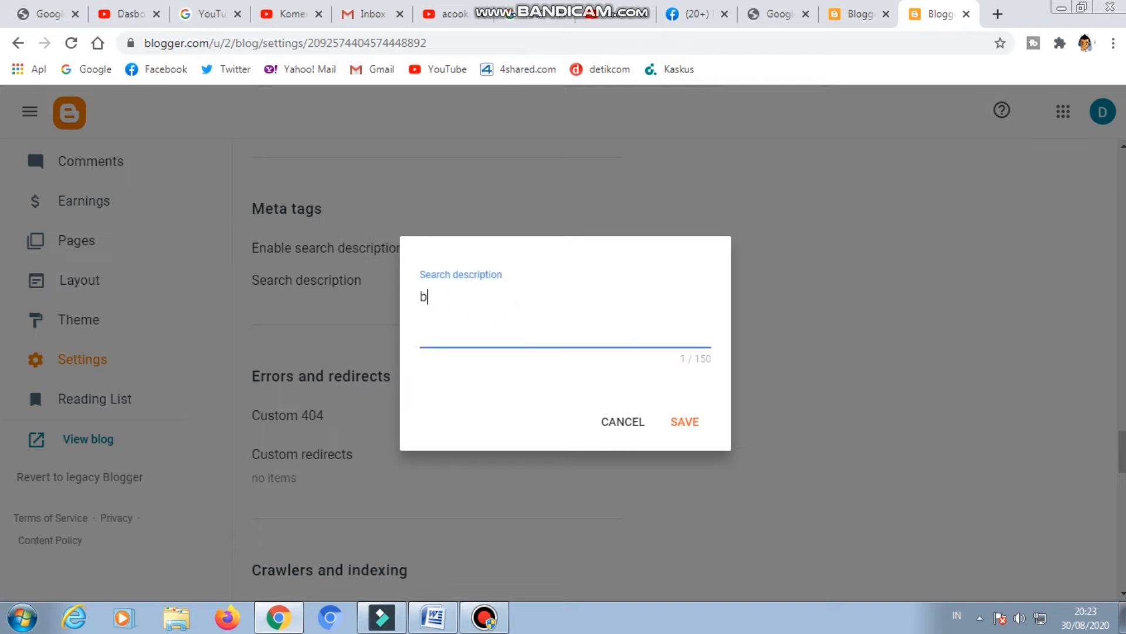
key("BackSpace")
key("BackSpace")
type("Bimb")
type("inga")
type("n")
key("BackSpace")
key("BackSpace")
key("BackSpace")
key("BackSpace")
key("BackSpace")
key("BackSpace")
key("BackSpace")
key("BackSpace")
key("BackSpace")
type("ima")
key("BackSpace")
type("bel dem")
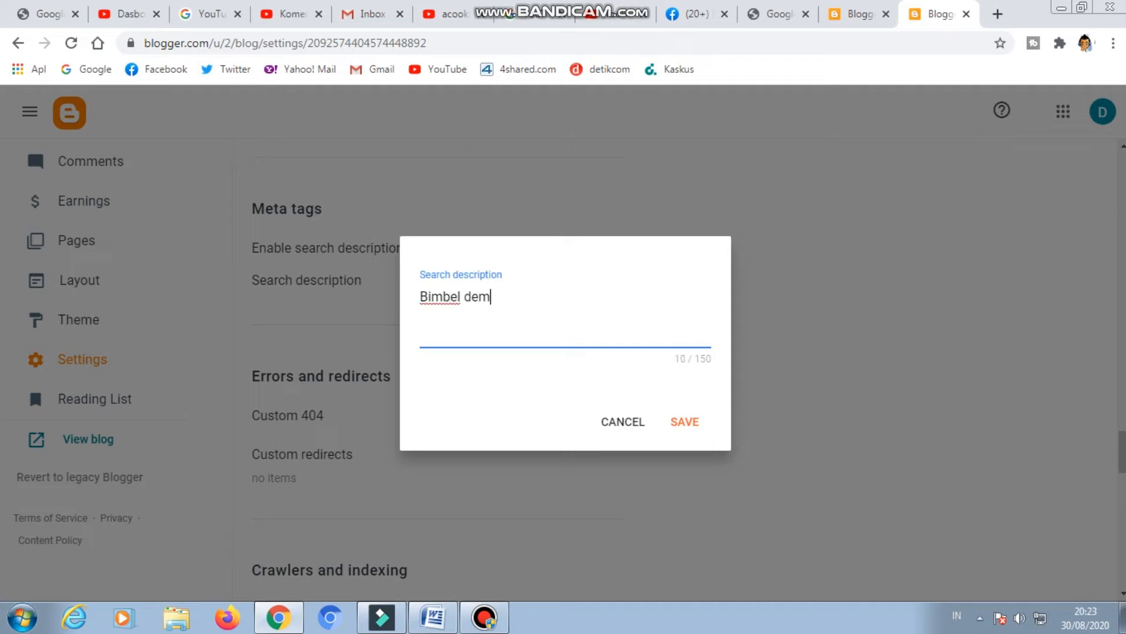
key("BackSpace")
key("BackSpace")
key("BackSpace")
type("DE")
key("BackSpace")
type("emos IN")
key("BackSpace")
type("ndonesia")
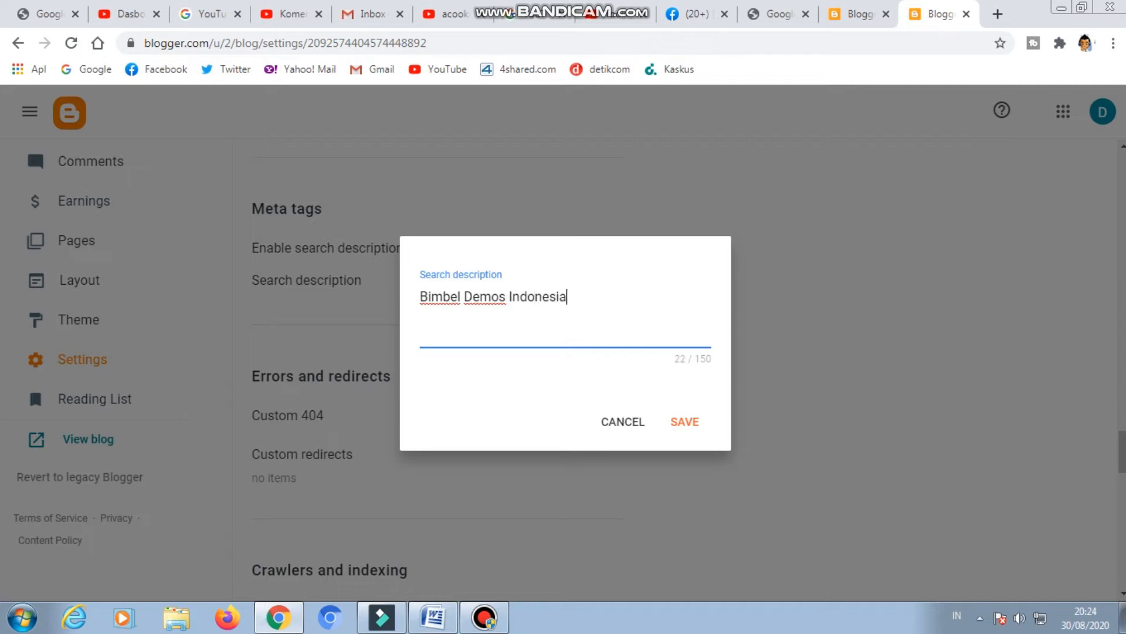
Add a second line to the search description: "memberikan solusi putra putri indonesia semakin cerdas dan kualitas.".
key("Return")
type("membe")
key("BackSpace")
type("ber")
type("ikan solu")
type("s")
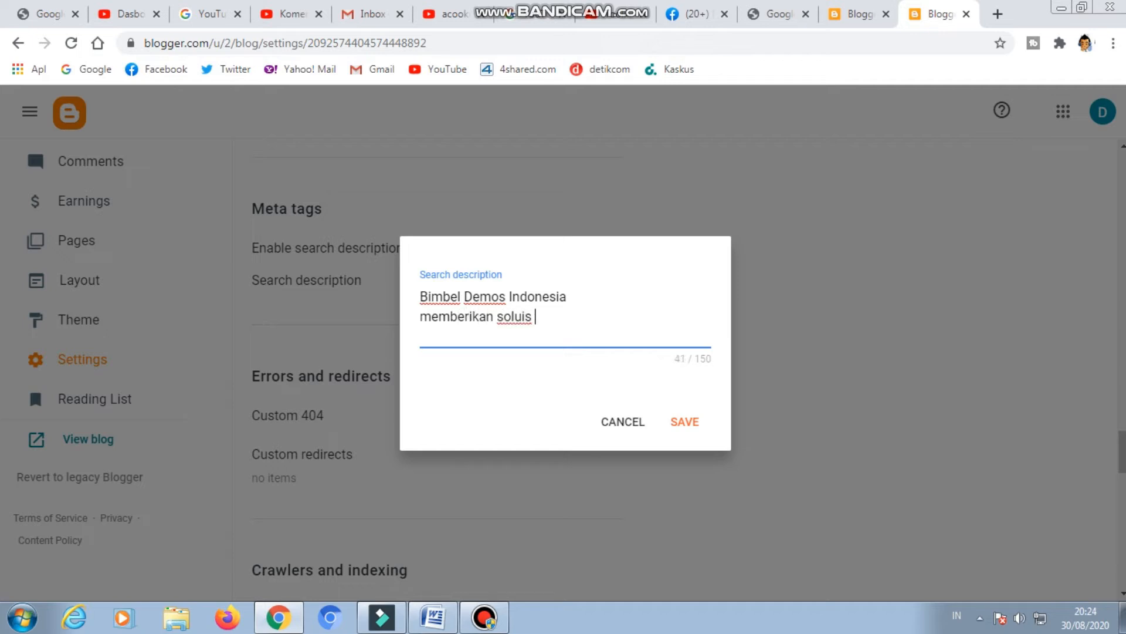
type("i putra pu")
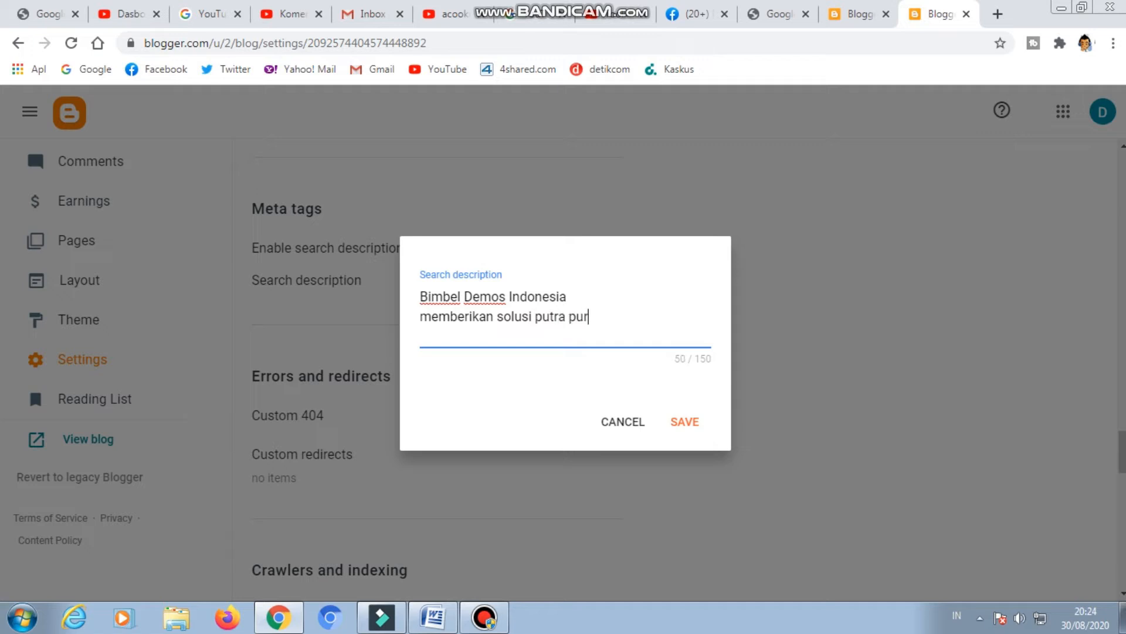
type("y")
key("BackSpace")
type("tri indonesia semakin")
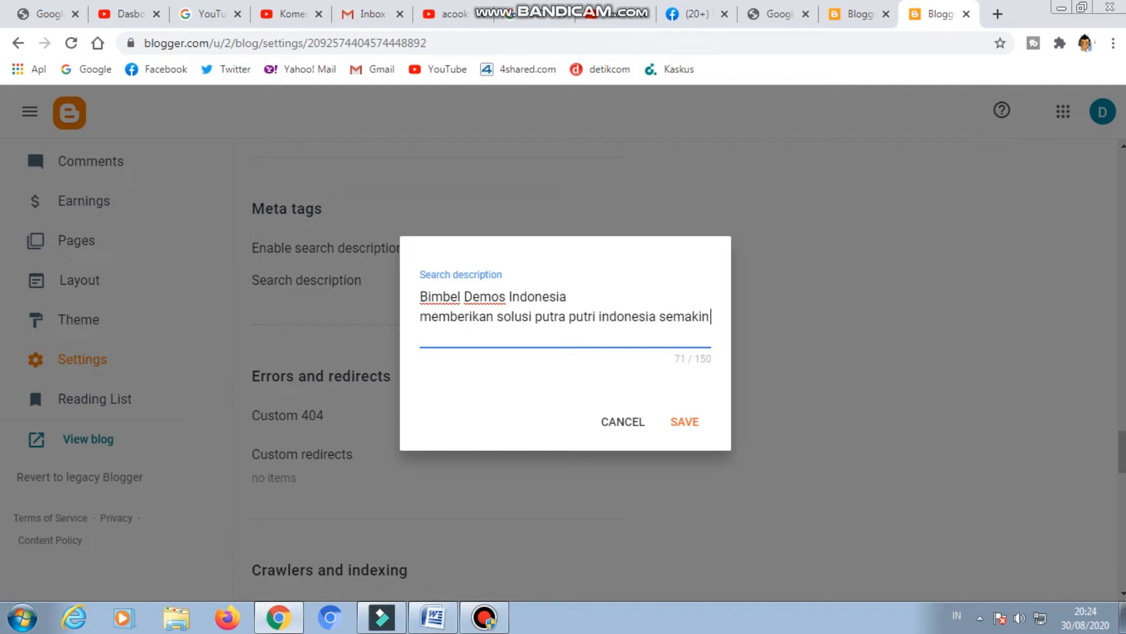
type(" cerdas dan kualitas.")
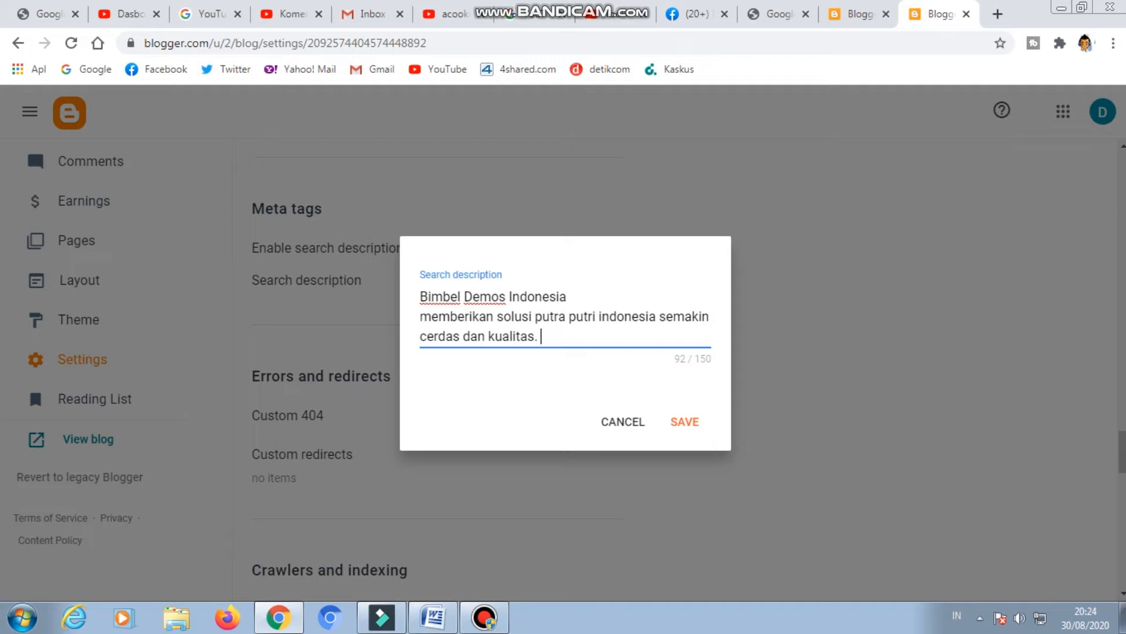
type(" kami datang mena")
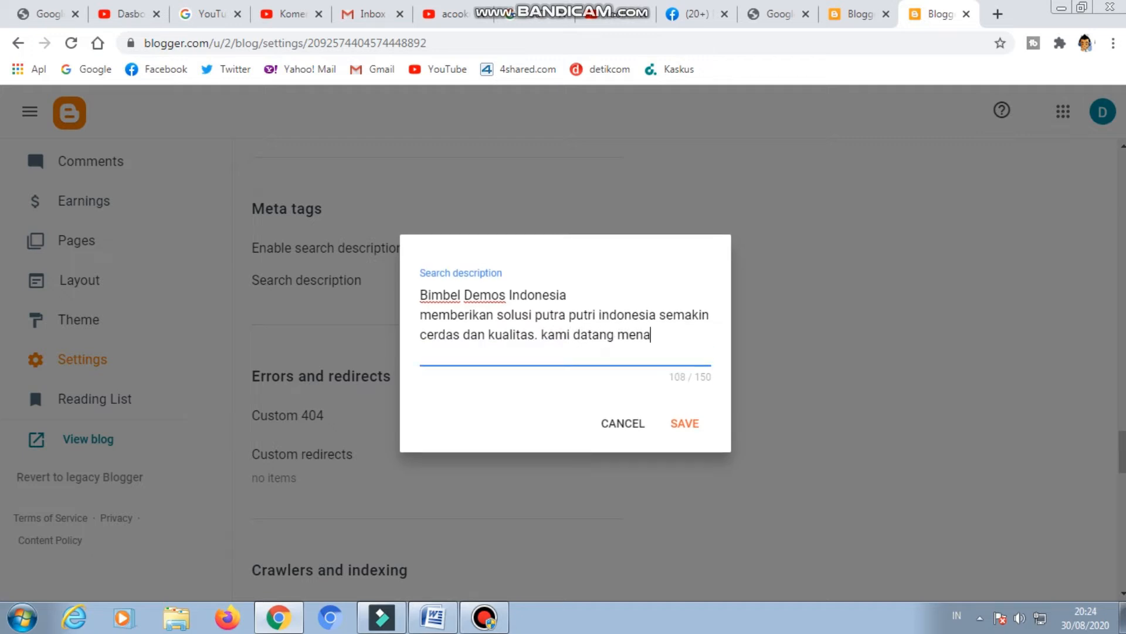
type("di")
Continue the search description with the text "kami datang menjadi solusi tepat dan mudah".
key("BackSpace")
key("BackSpace")
key("BackSpace")
type("jadi solusi")
key("BackSpace")
type("i tepat da")
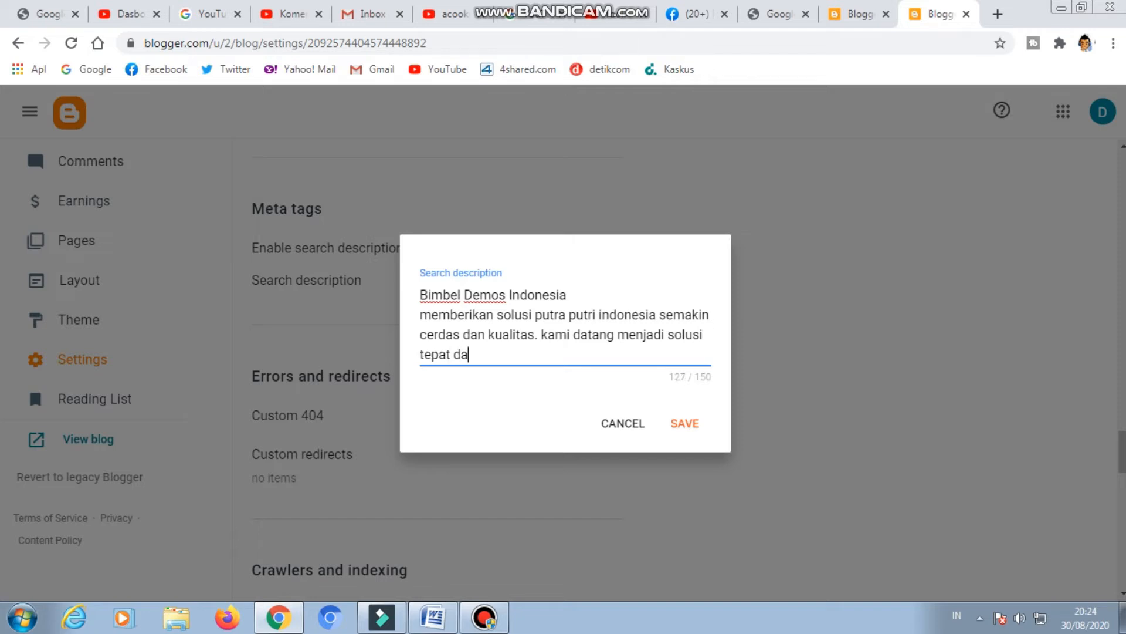
key("BackSpace")
type("an b")
key("BackSpace")
type("mudah d")
key("BackSpace")
type("menganan")
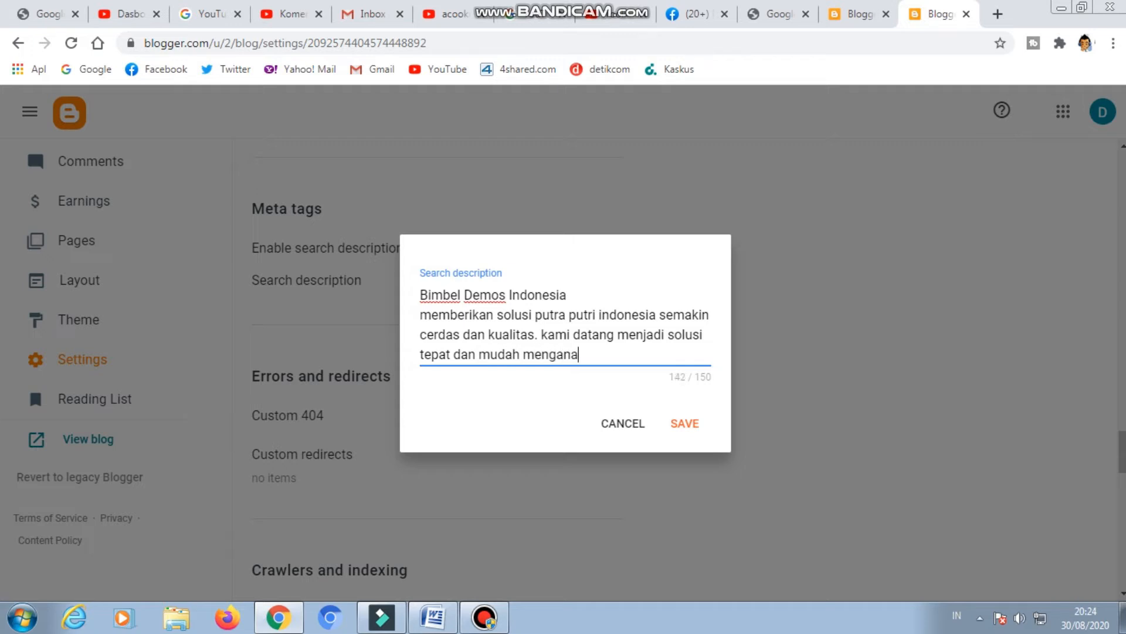
key("BackSpace")
key("BackSpace")
key("BackSpace")
key("BackSpace")
key("BackSpace")
key("BackSpace")
key("BackSpace")
key("BackSpace")
Finish the search description with "dalam belajar." and save it.
type("dalam belajar")
type(".")
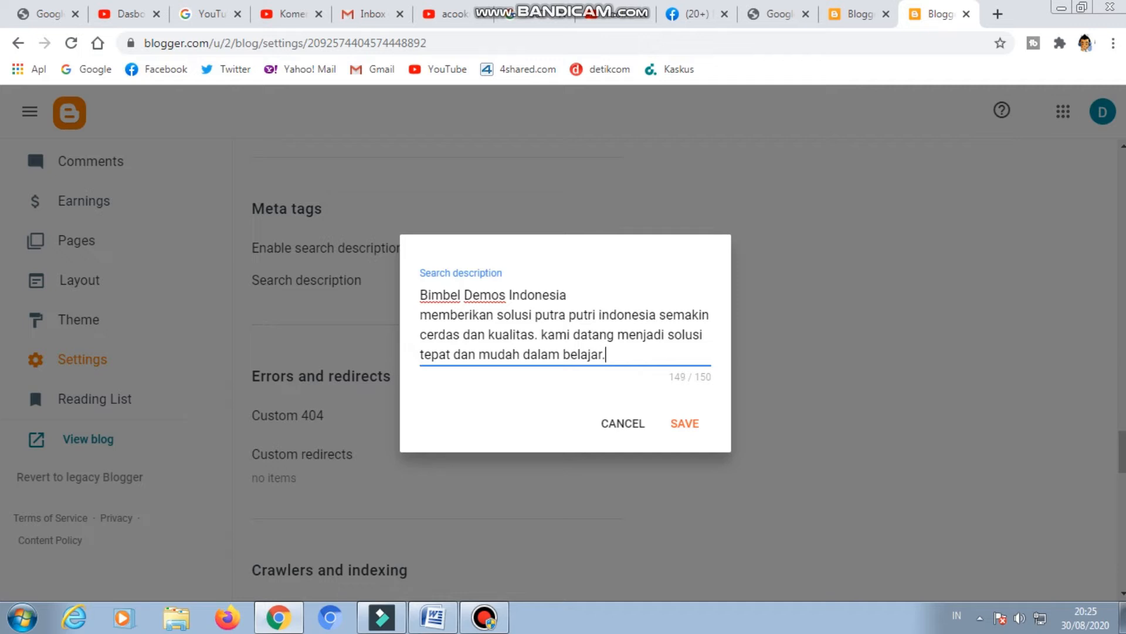
key("BackSpace")
left_click(684, 424)
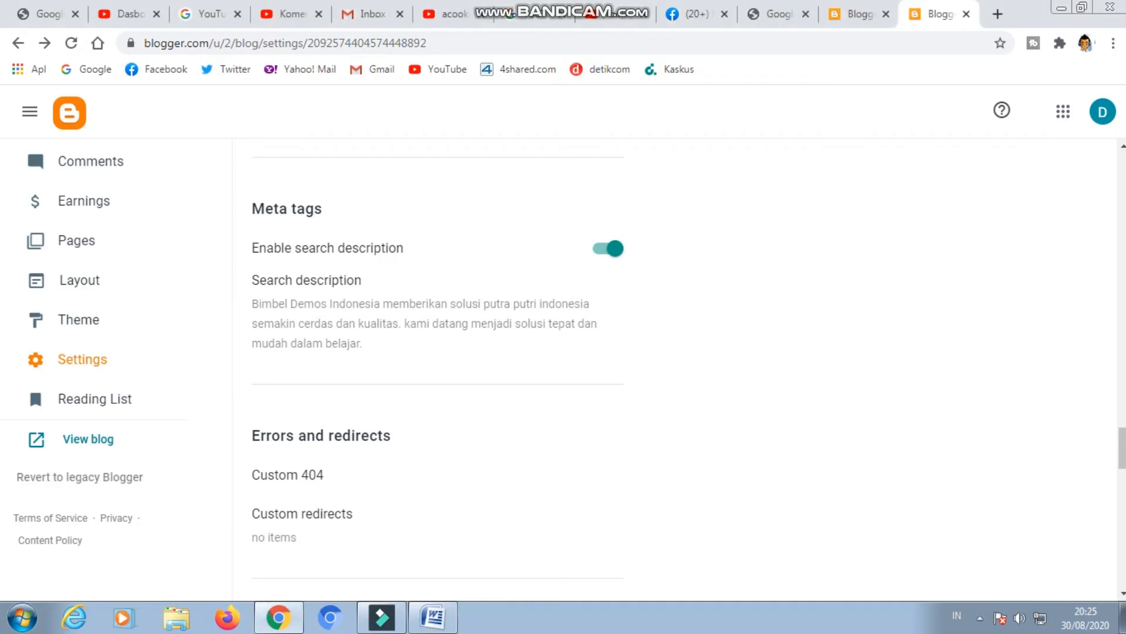
Enable custom robots.txt in the Crawlers and indexing section.
scroll(437, 364, "up", 1)
scroll(437, 364, "down", 9)
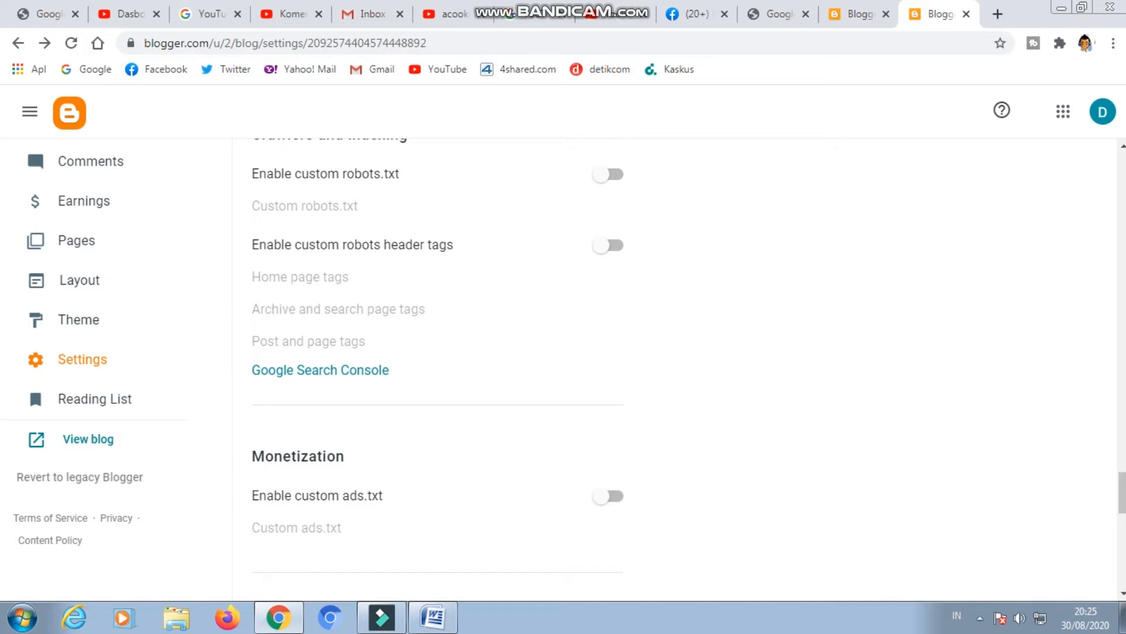
scroll(437, 364, "up", 3)
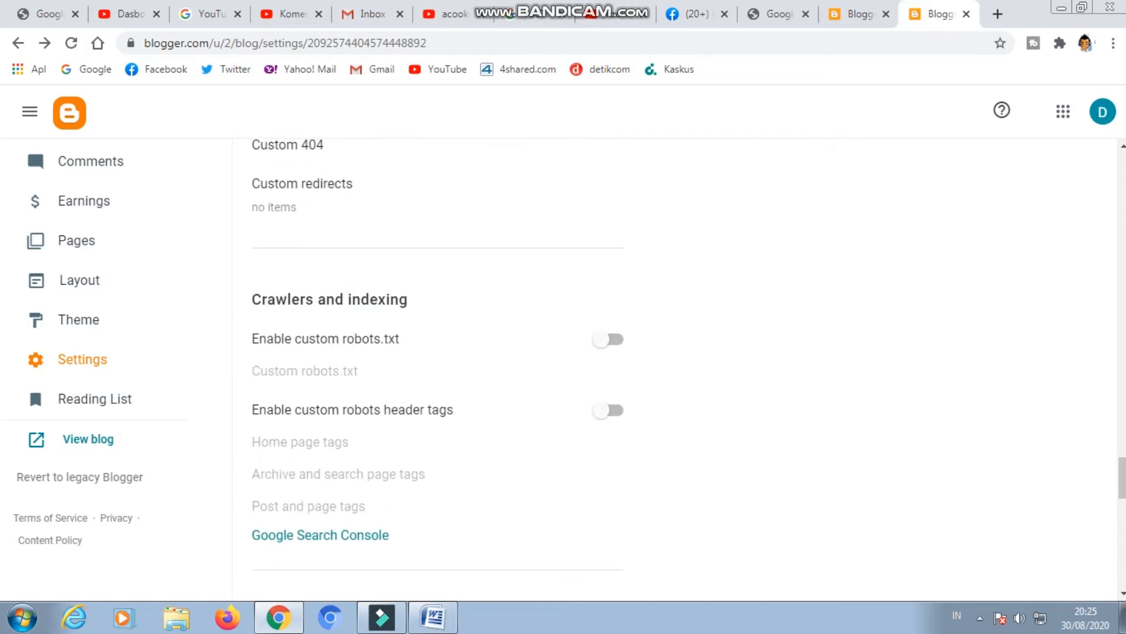
scroll(437, 364, "up", 1)
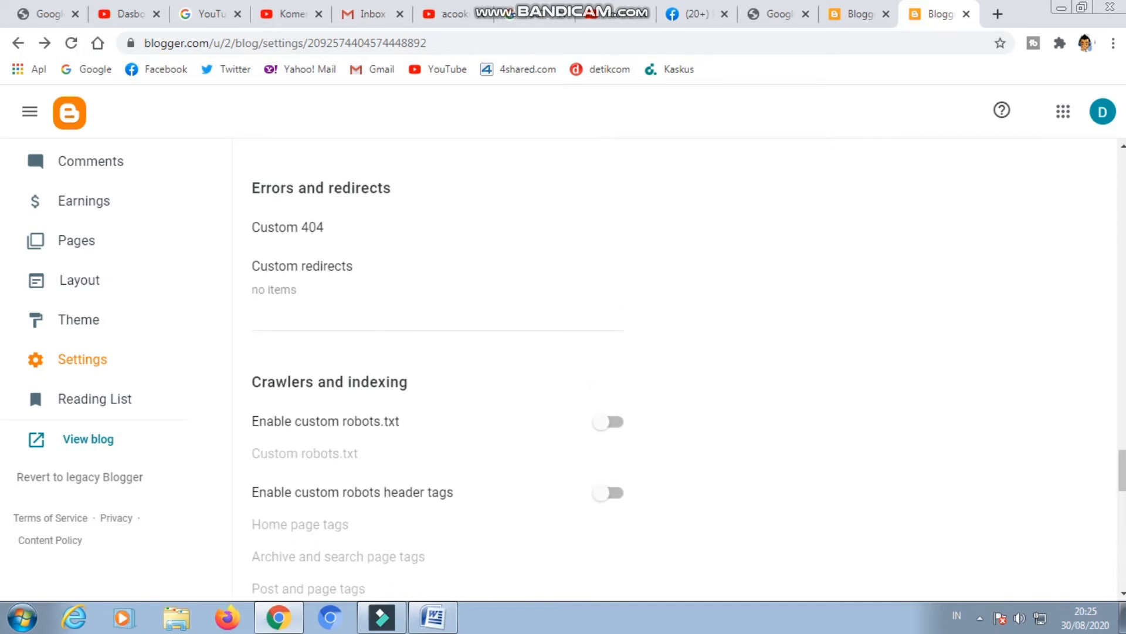
scroll(437, 364, "up", 2)
scroll(437, 363, "down", 3)
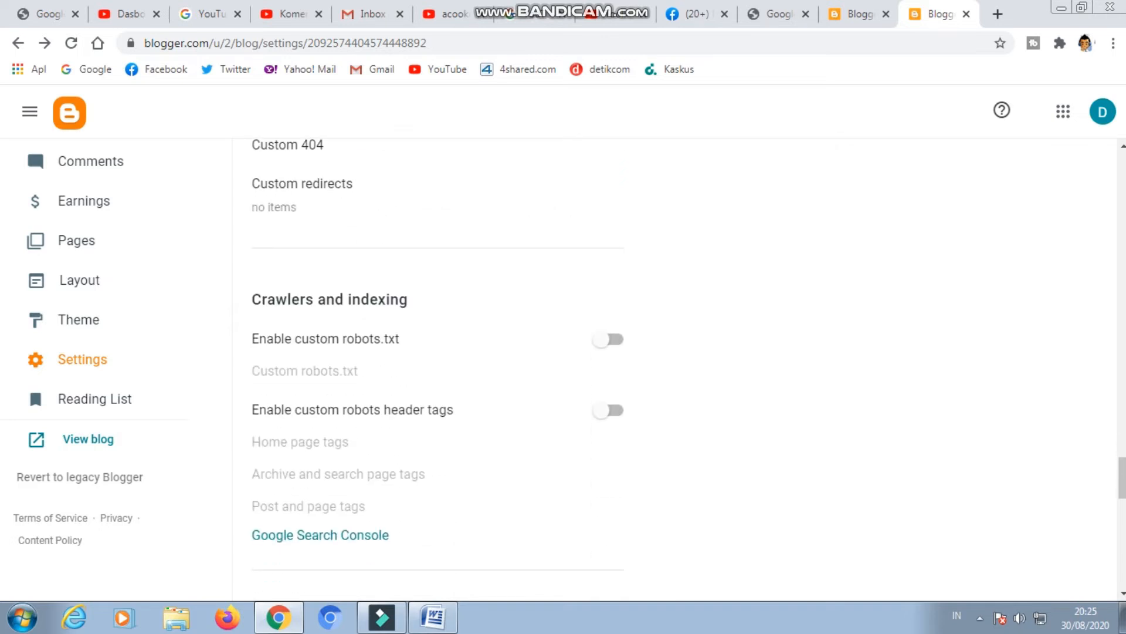
left_click(606, 339)
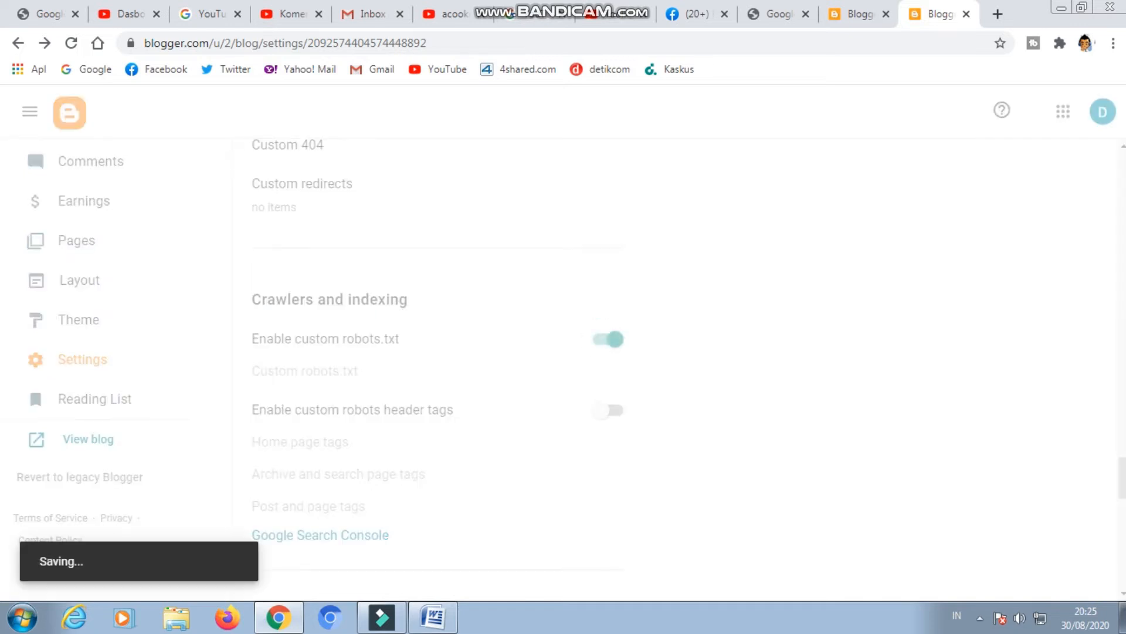
scroll(607, 339, "down", 1)
scroll(437, 363, "down", 2)
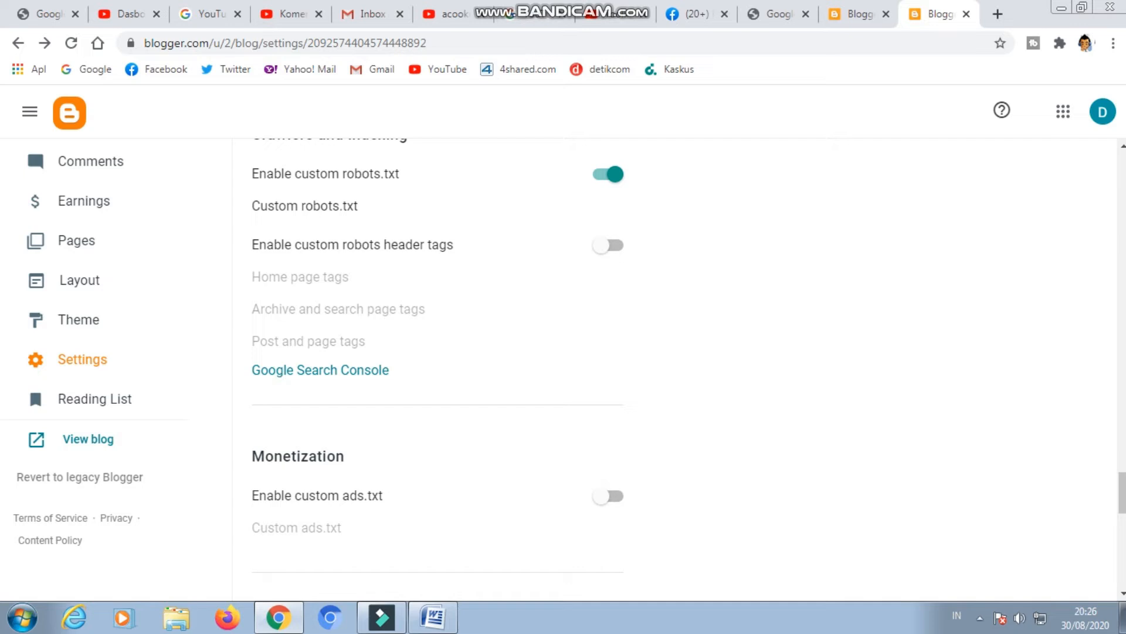
Enable custom robots header tags in the Crawlers and indexing section and save the home page robot tags.
scroll(438, 369, "down", 5)
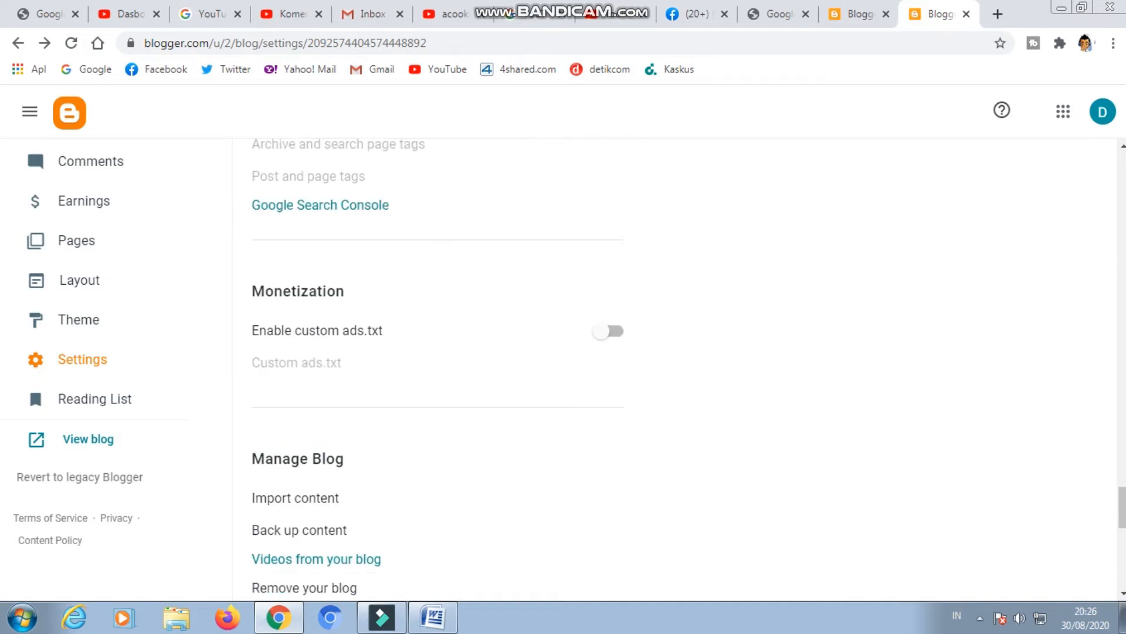
scroll(438, 369, "up", 5)
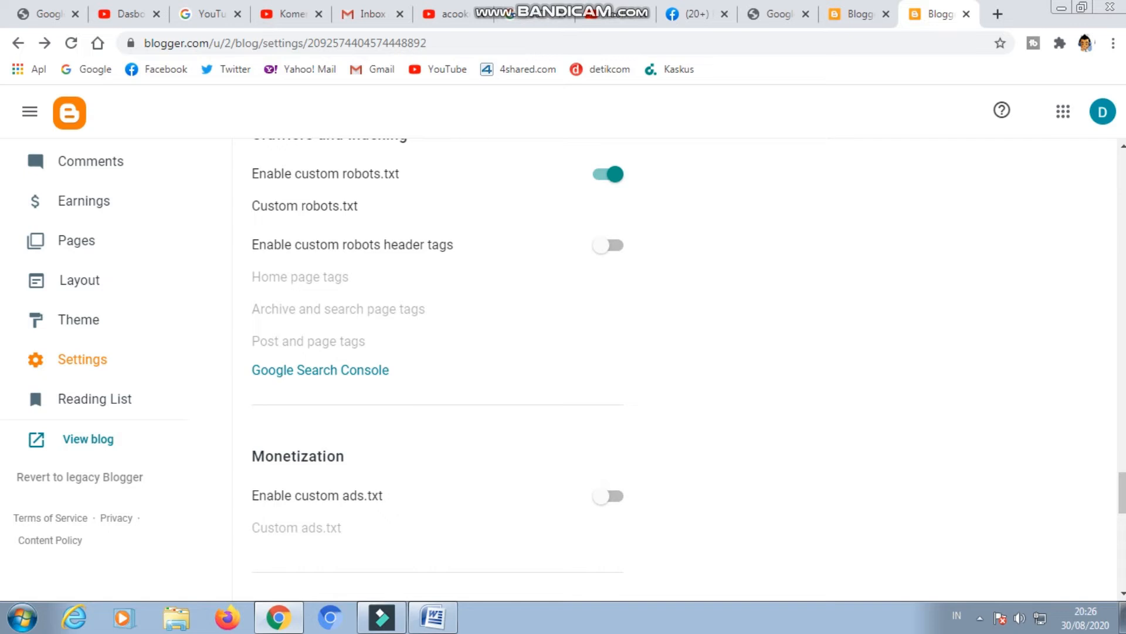
left_click(608, 245)
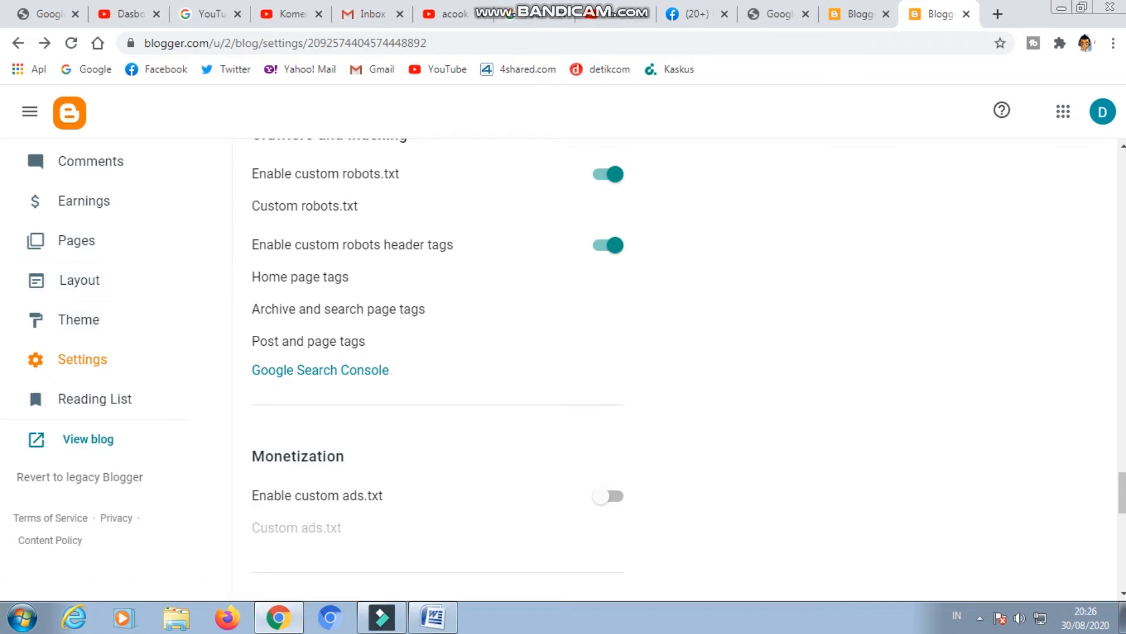
left_click(300, 276)
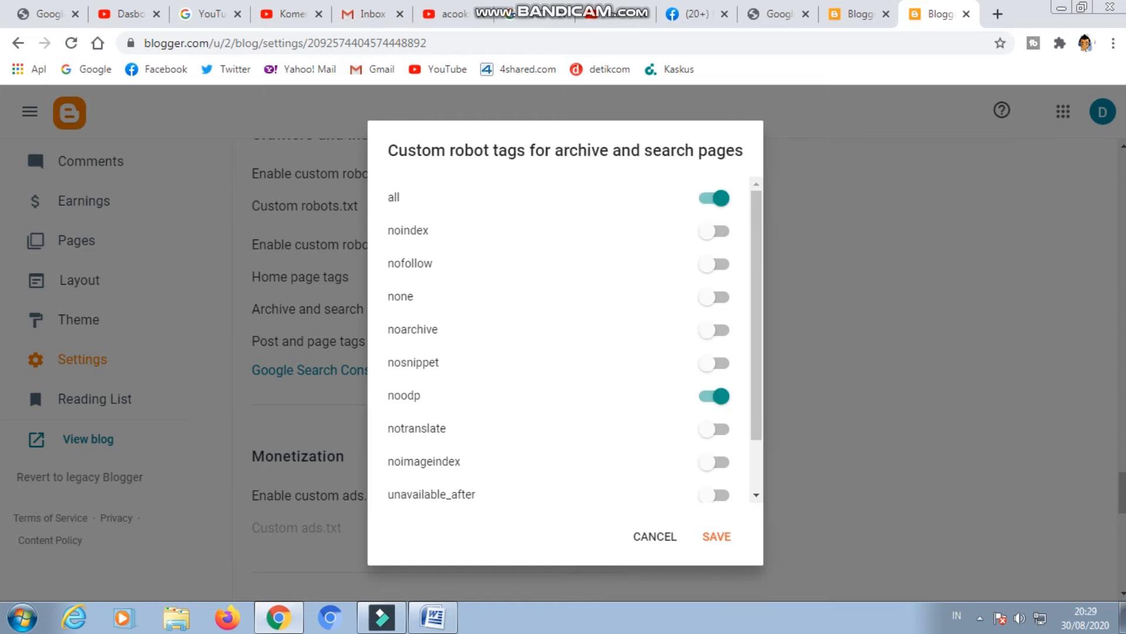
left_click(717, 537)
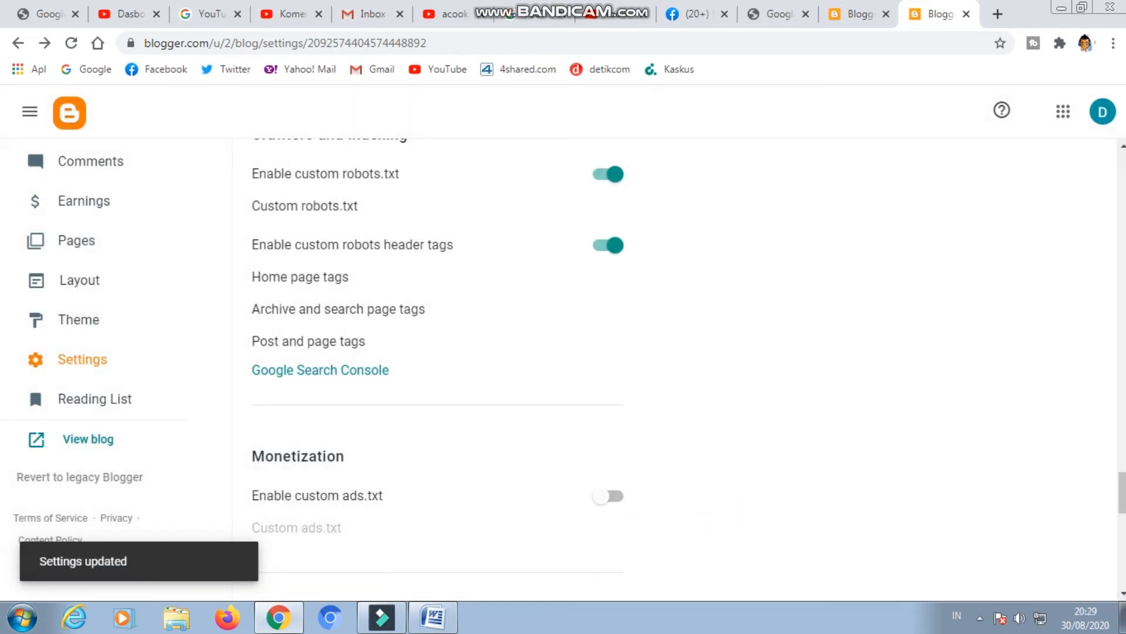
Turn on the all and noodp robot tags for posts and pages and save them.
left_click(309, 341)
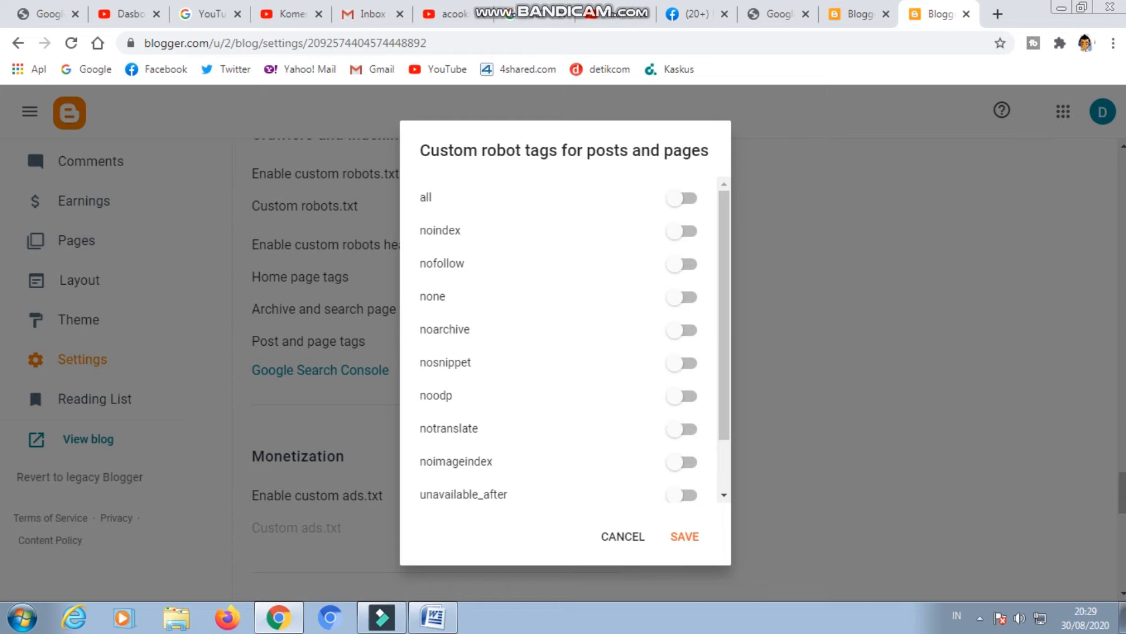
left_click(681, 199)
left_click(681, 396)
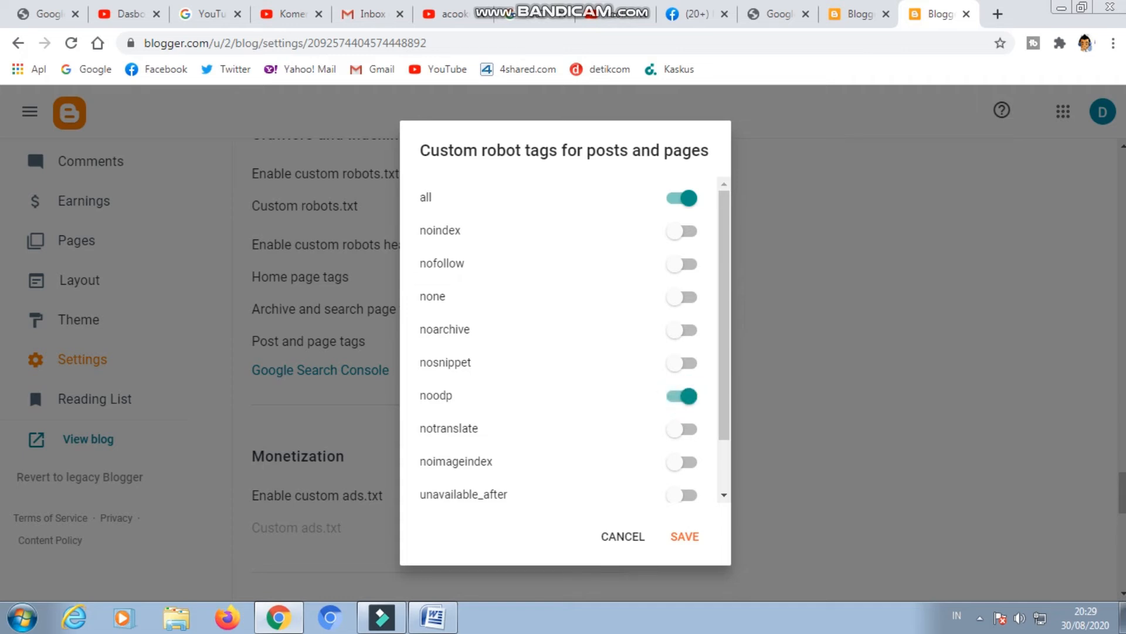
left_click(684, 536)
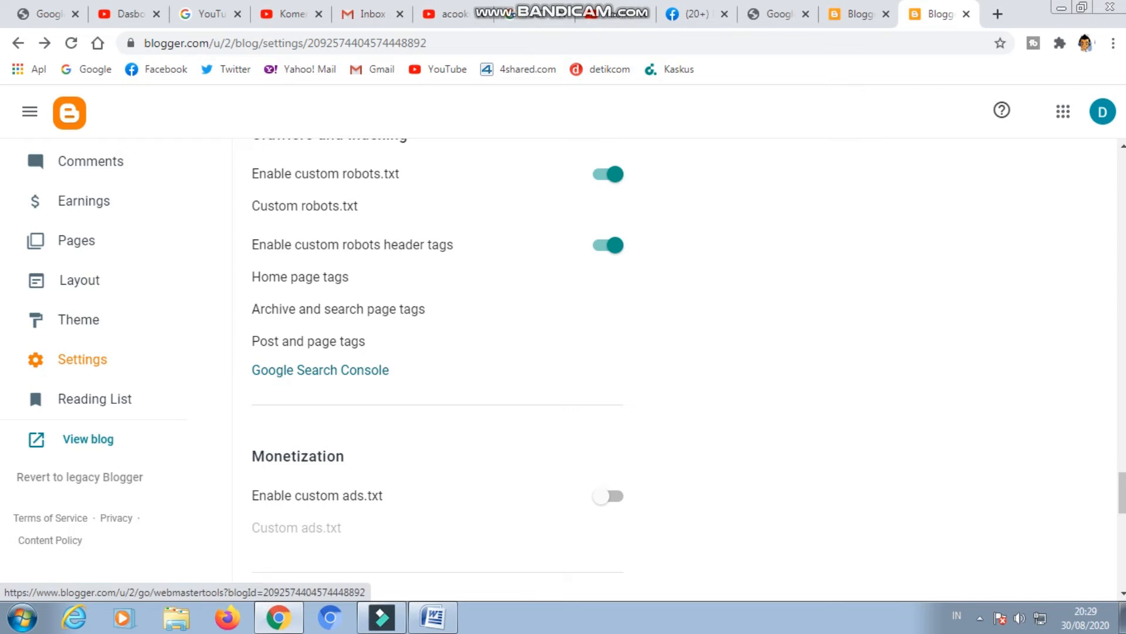
left_click(320, 370)
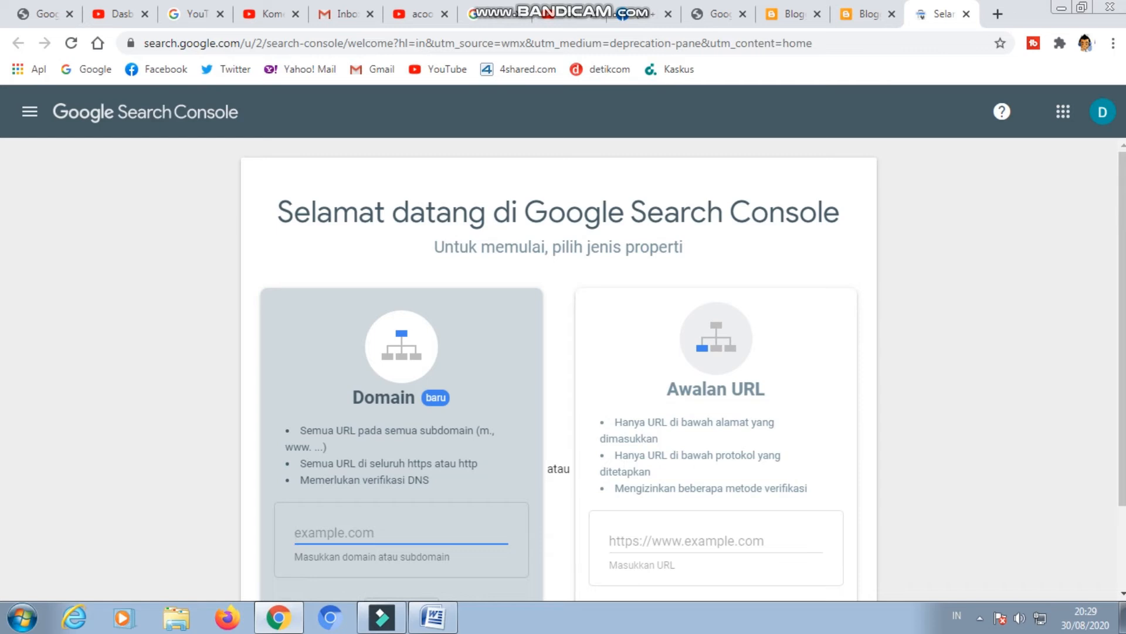
left_click(686, 541)
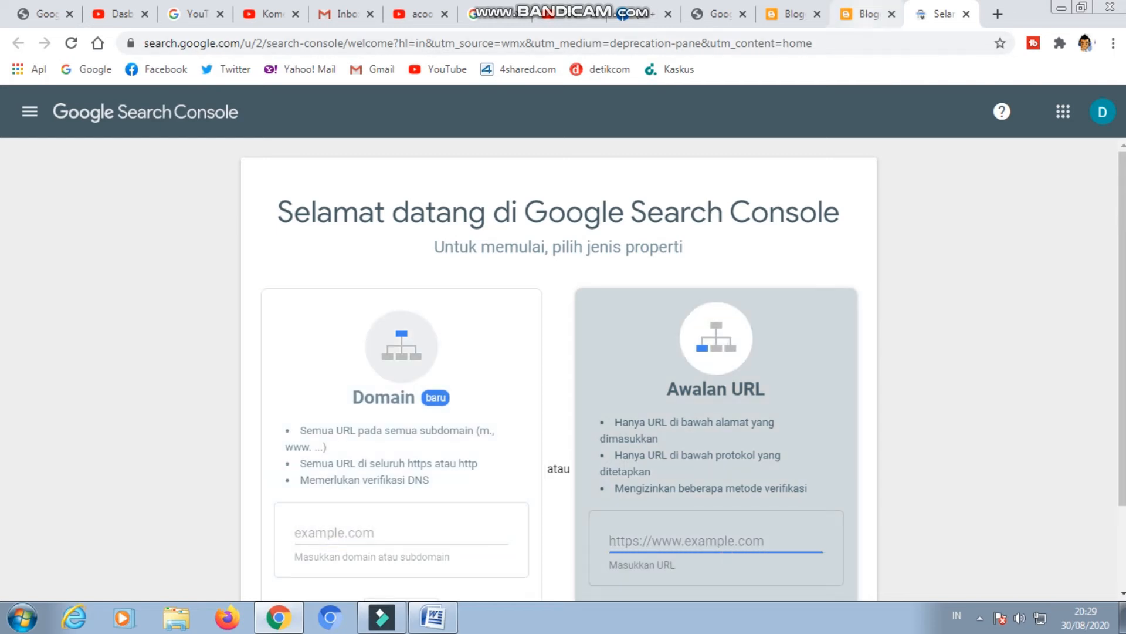
left_click(865, 13)
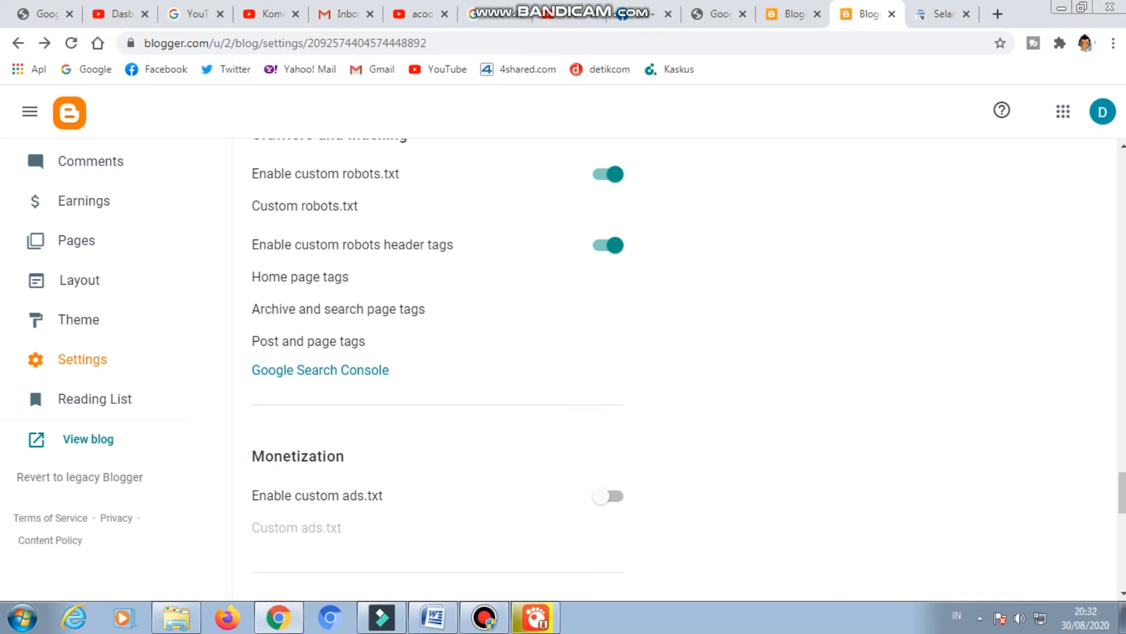
Open Google Search Console from the blog's crawler settings and copy the link address of the blog.
left_click(307, 370)
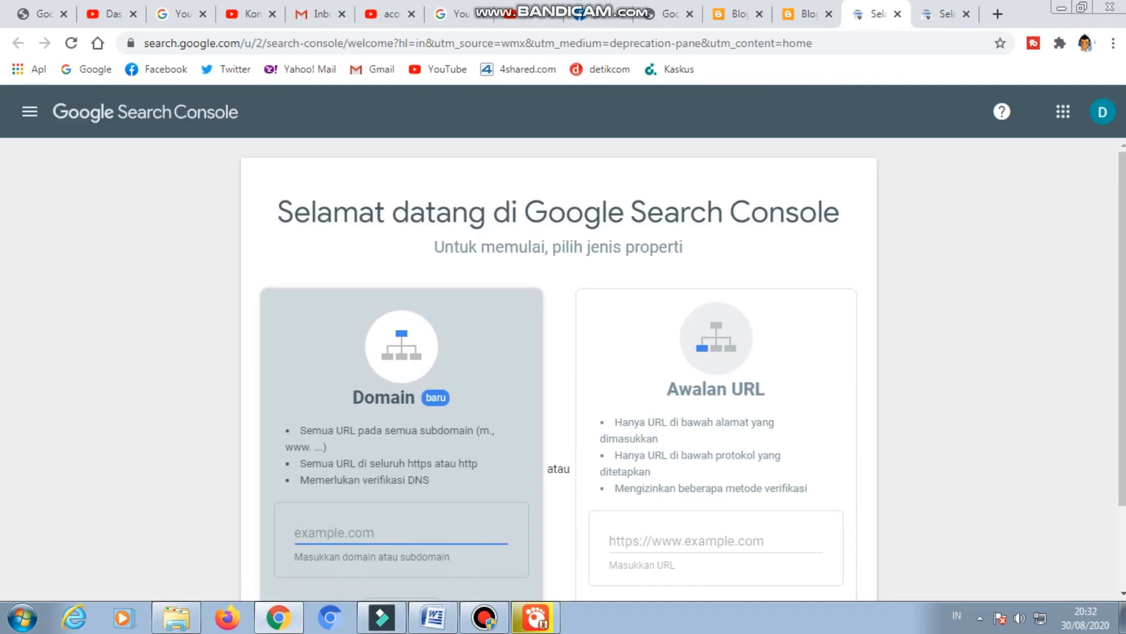
left_click(807, 14)
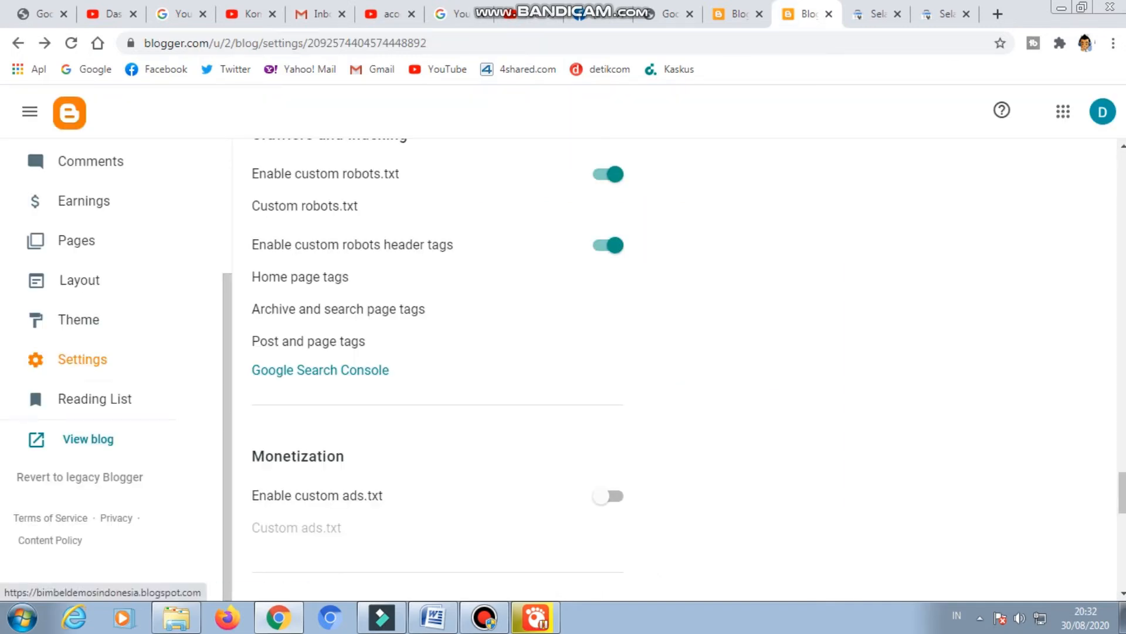
right_click(101, 439)
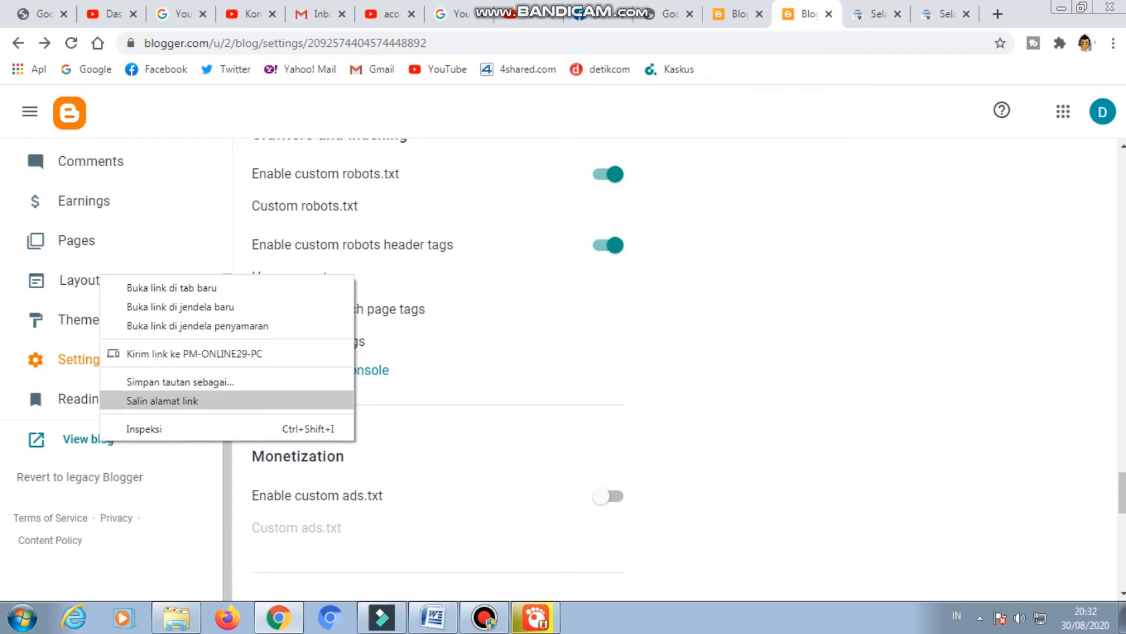
left_click(164, 401)
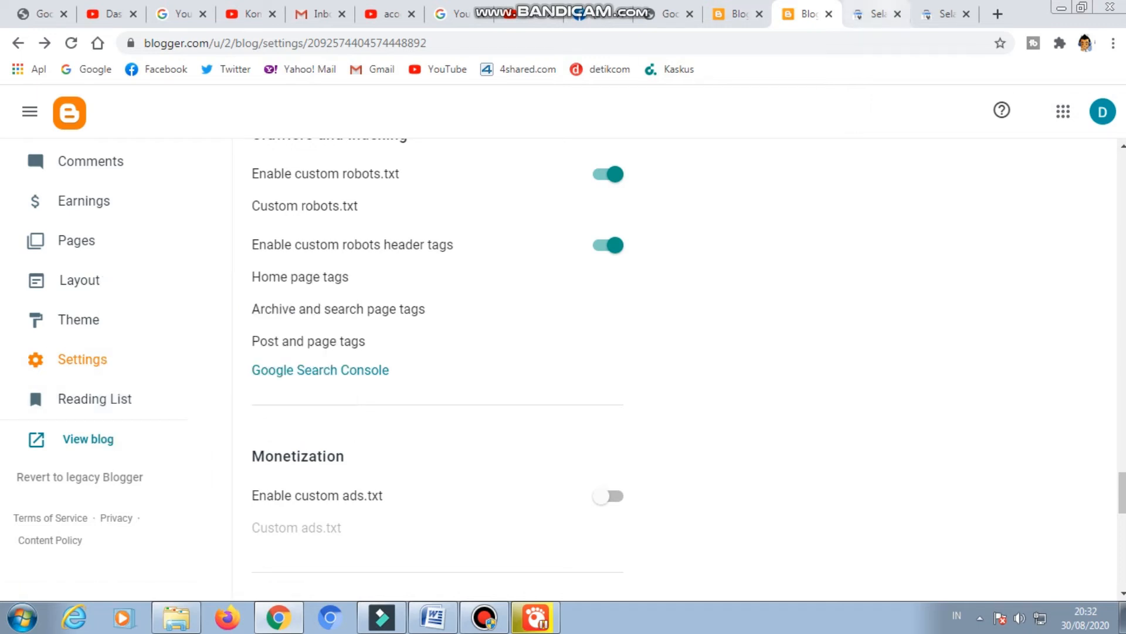
left_click(736, 13)
left_click(807, 14)
left_click(877, 13)
left_click(715, 541)
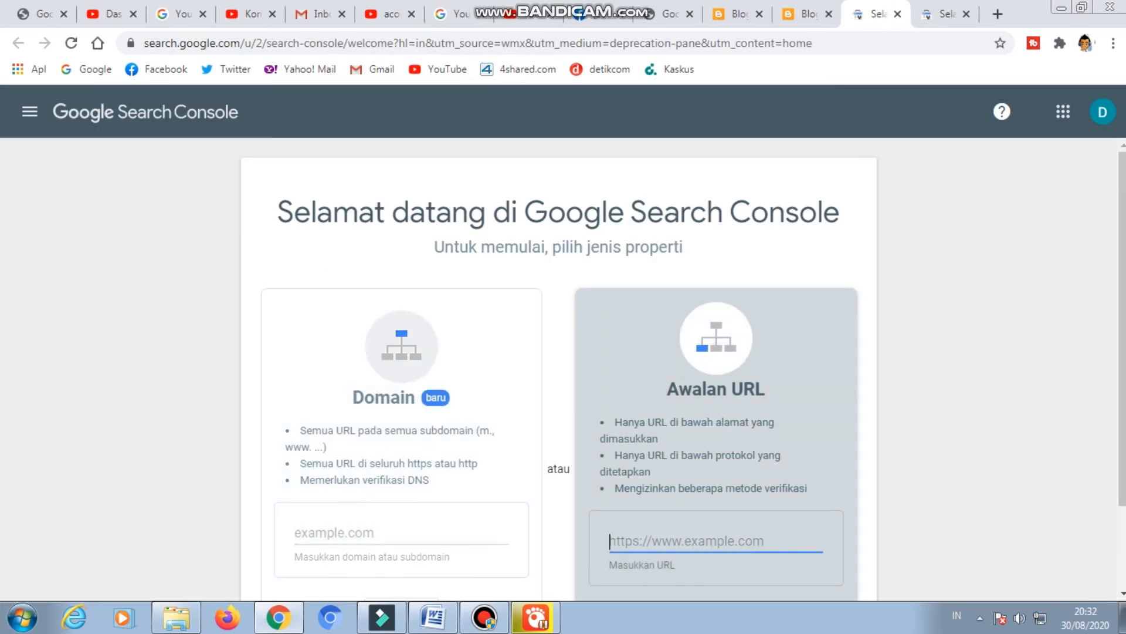
right_click(652, 535)
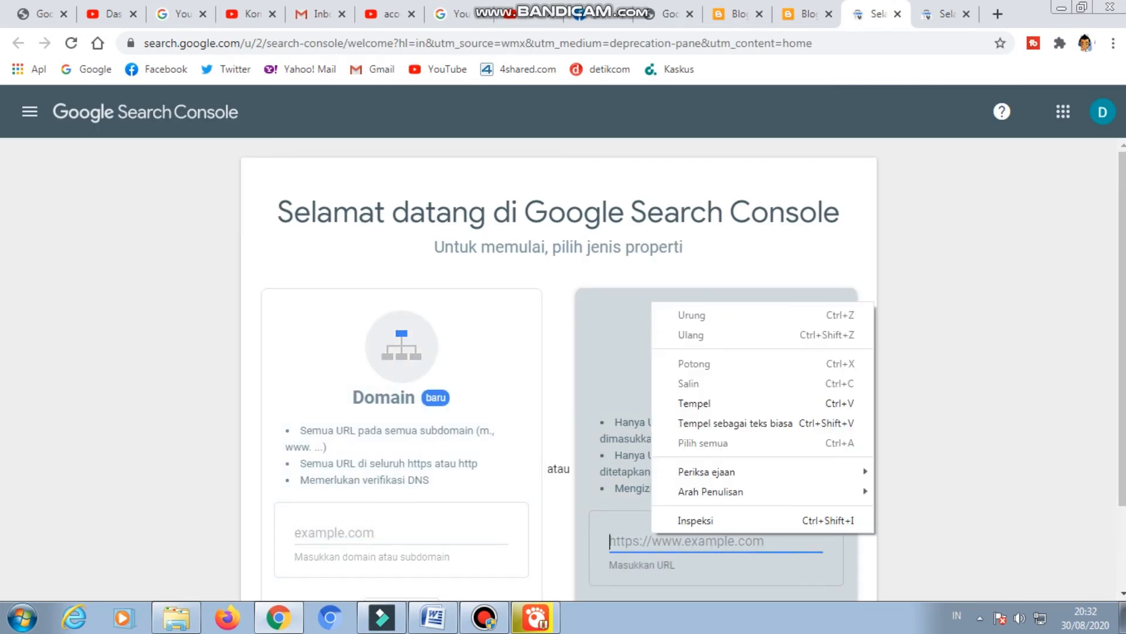
left_click(694, 403)
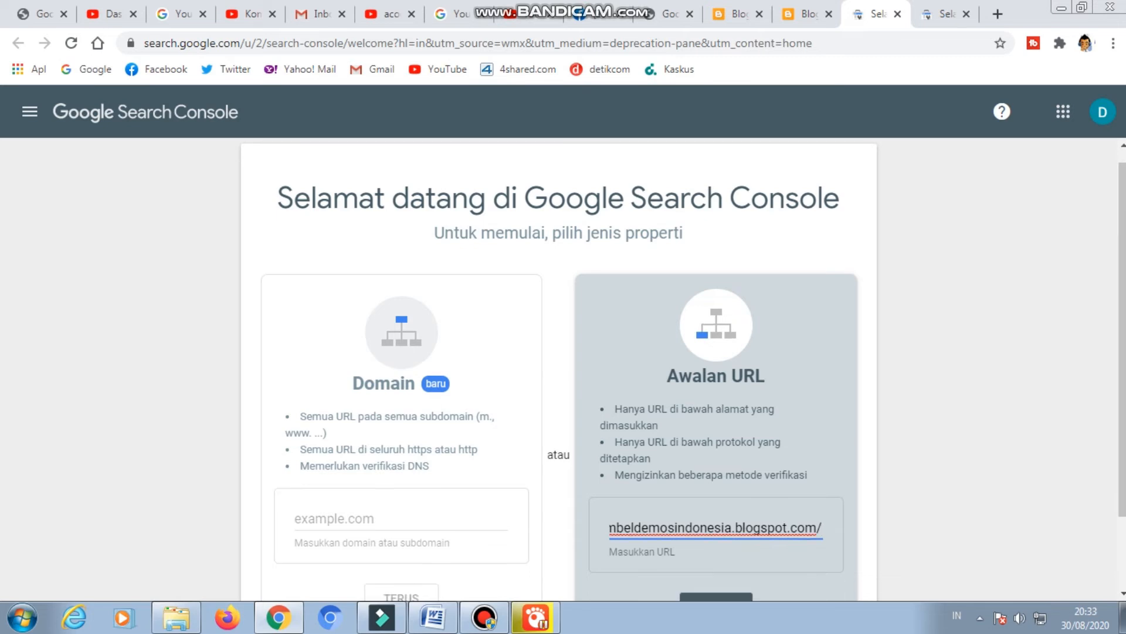
scroll(558, 370, "down", 2)
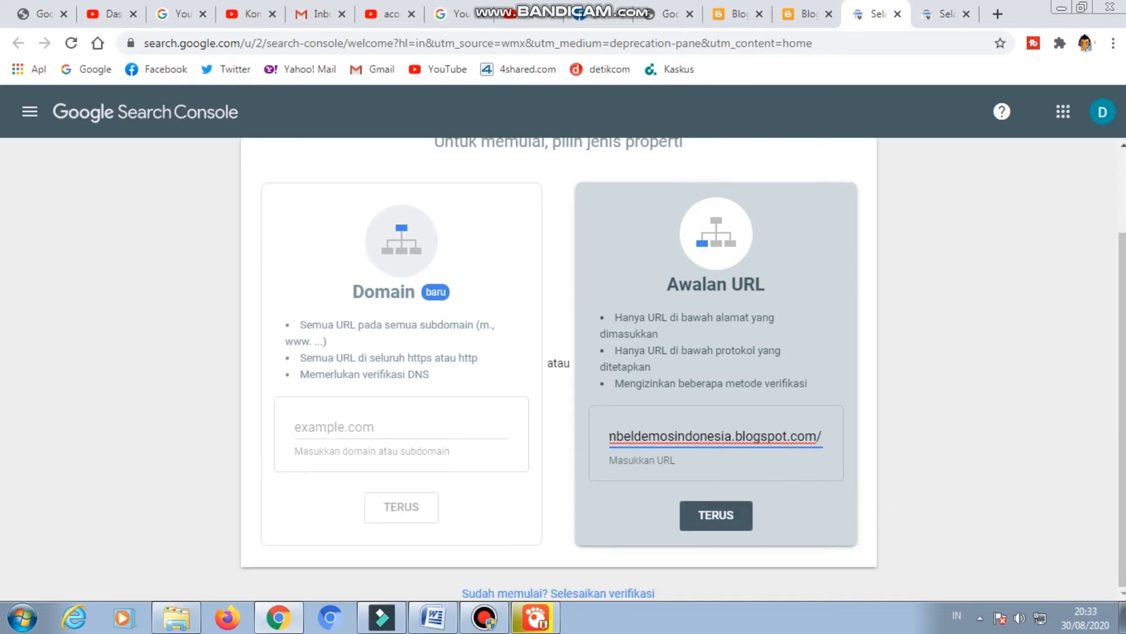
key("Return")
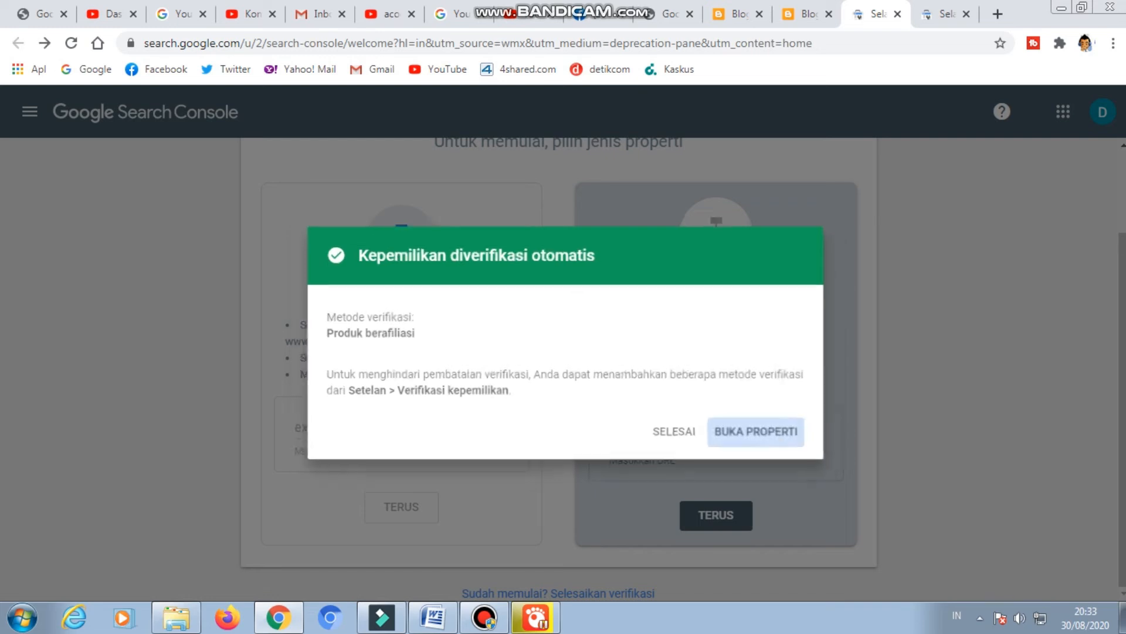
Open the newly added blog property in Search Console, dismiss the welcome message and review its overview.
left_click(763, 435)
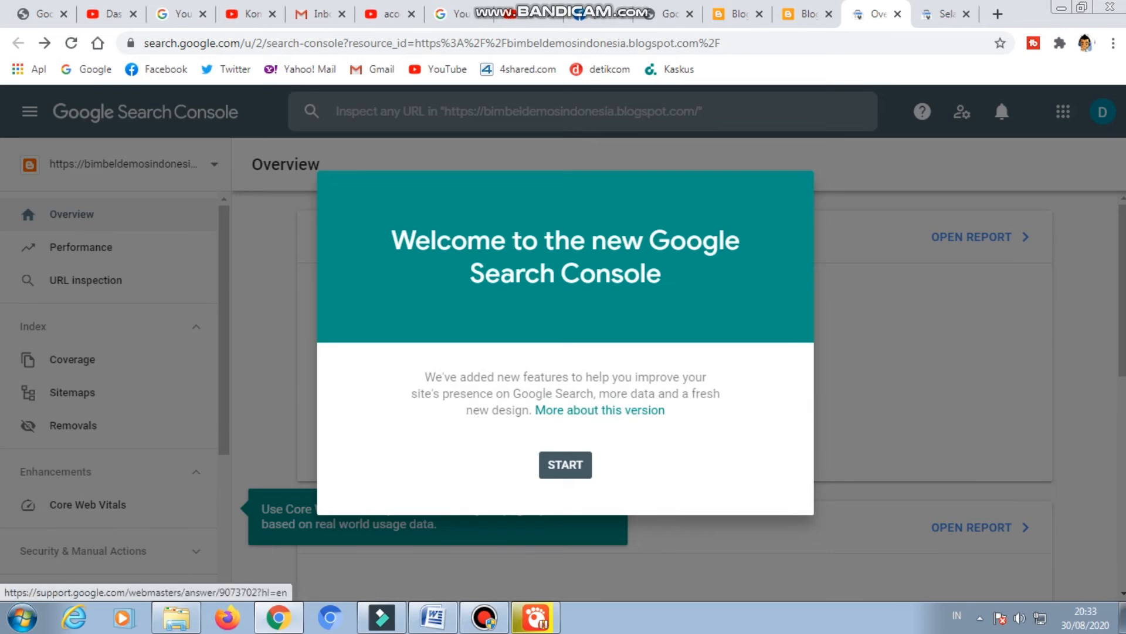
left_click(565, 464)
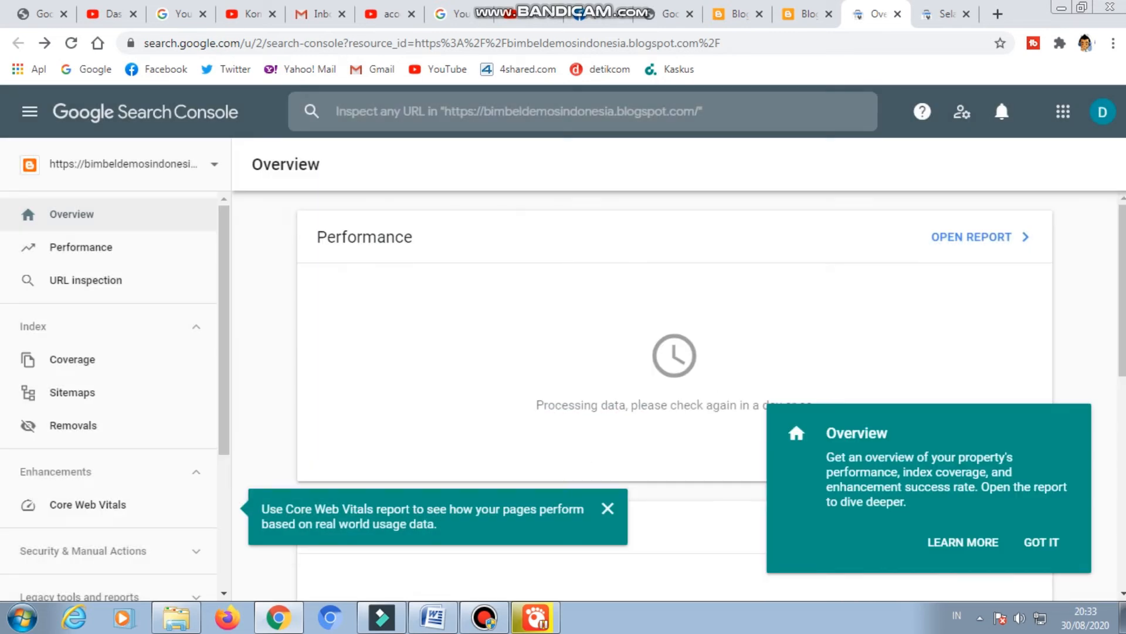
scroll(88, 288, "down", 4)
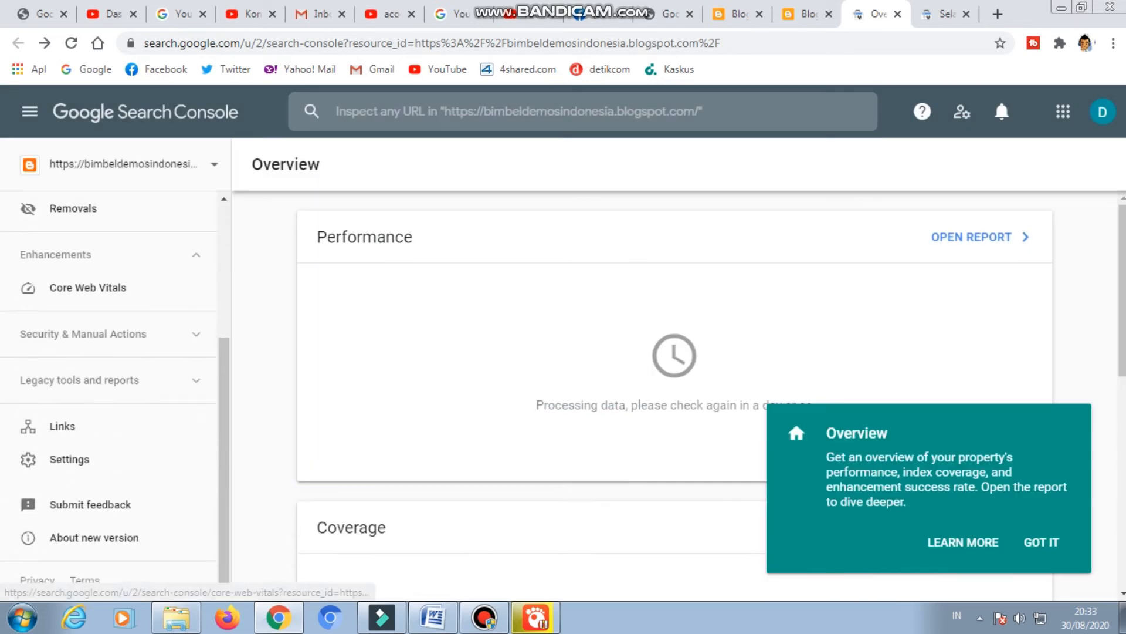
scroll(675, 399, "down", 8)
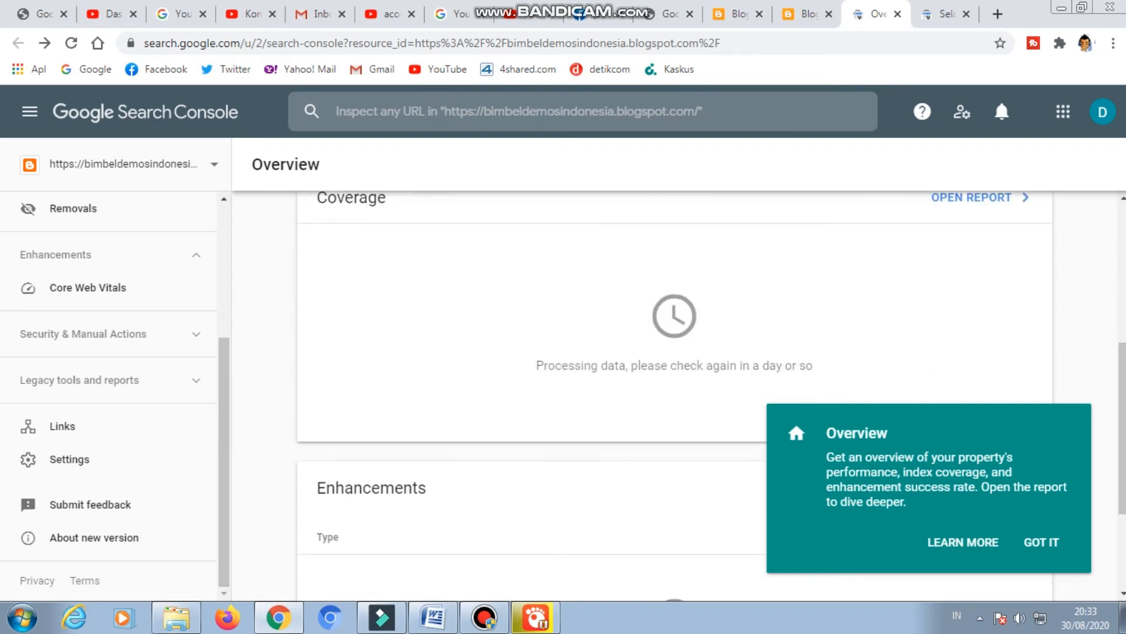
scroll(675, 399, "up", 8)
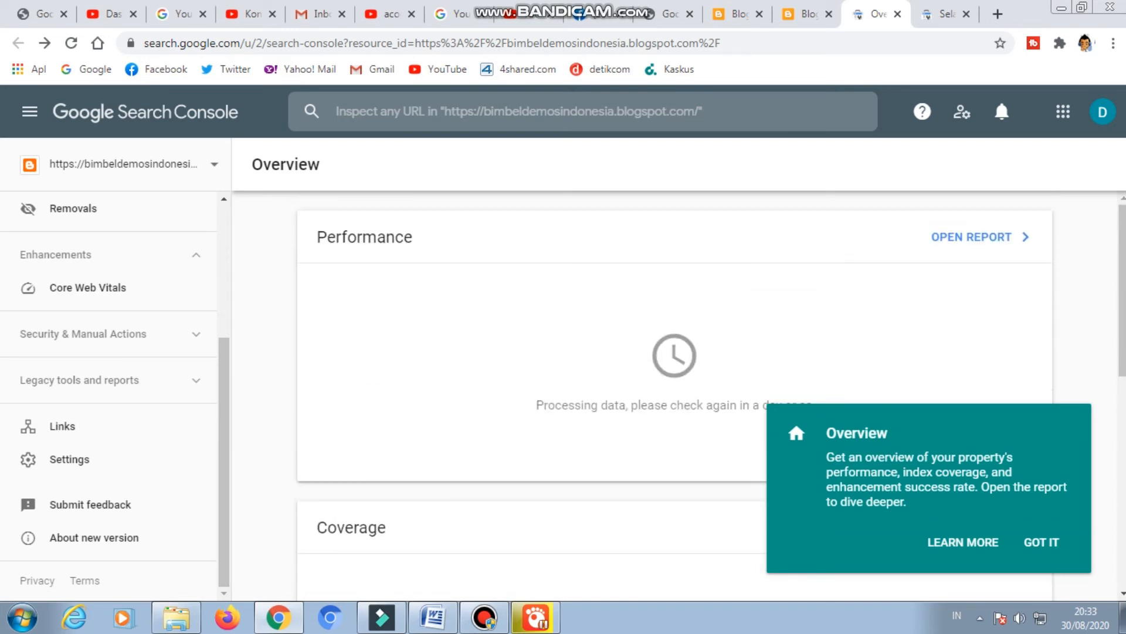
scroll(675, 399, "down", 8)
scroll(675, 399, "up", 8)
Close the Omah Batik Batang blog's posts page and return to the BIMBEL DEMOS settings.
left_click(734, 14)
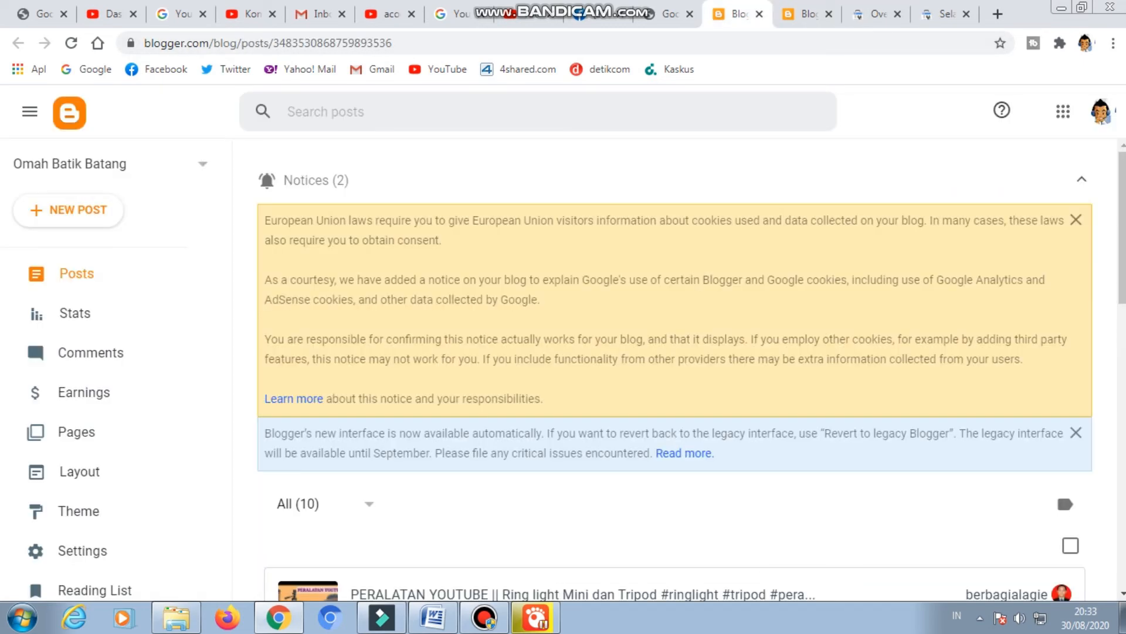
scroll(76, 434, "down", 3)
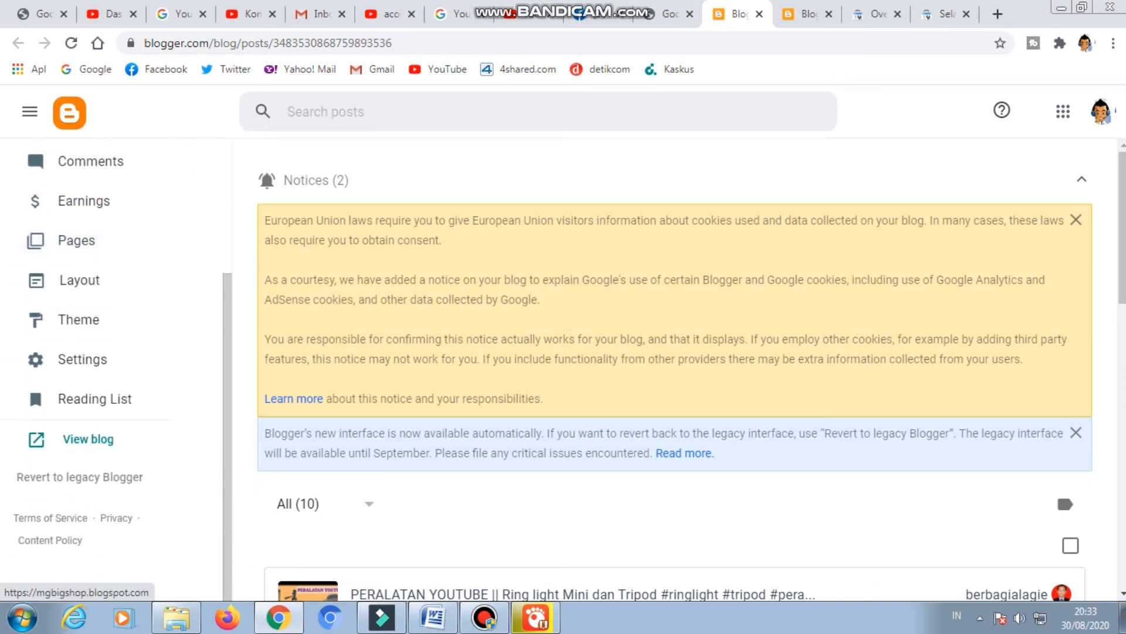
scroll(675, 375, "down", 4)
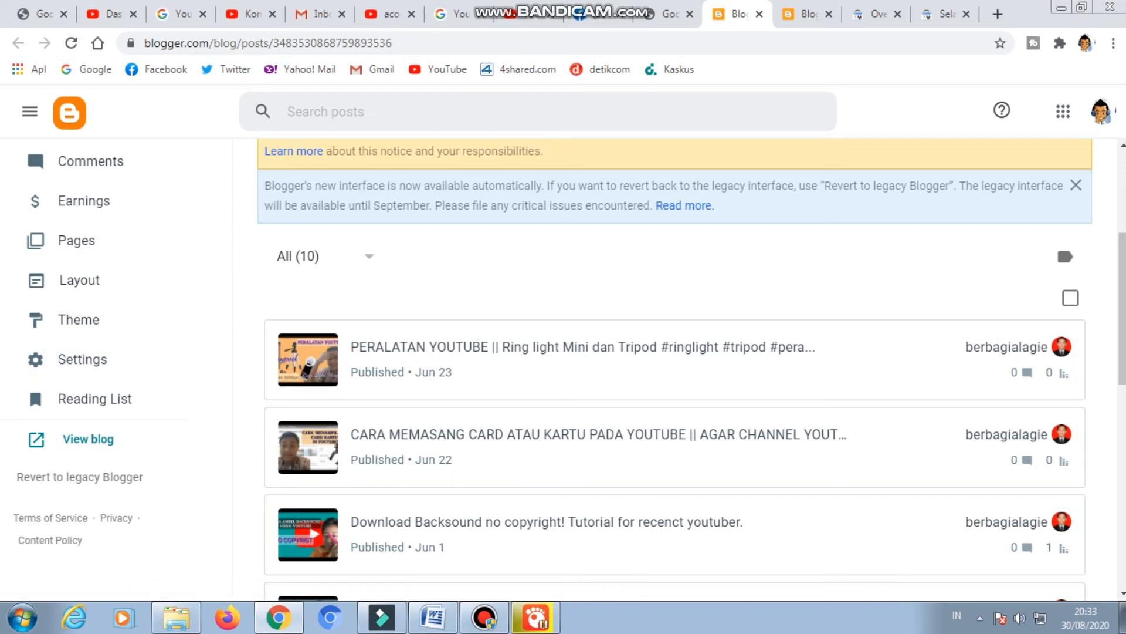
left_click(759, 14)
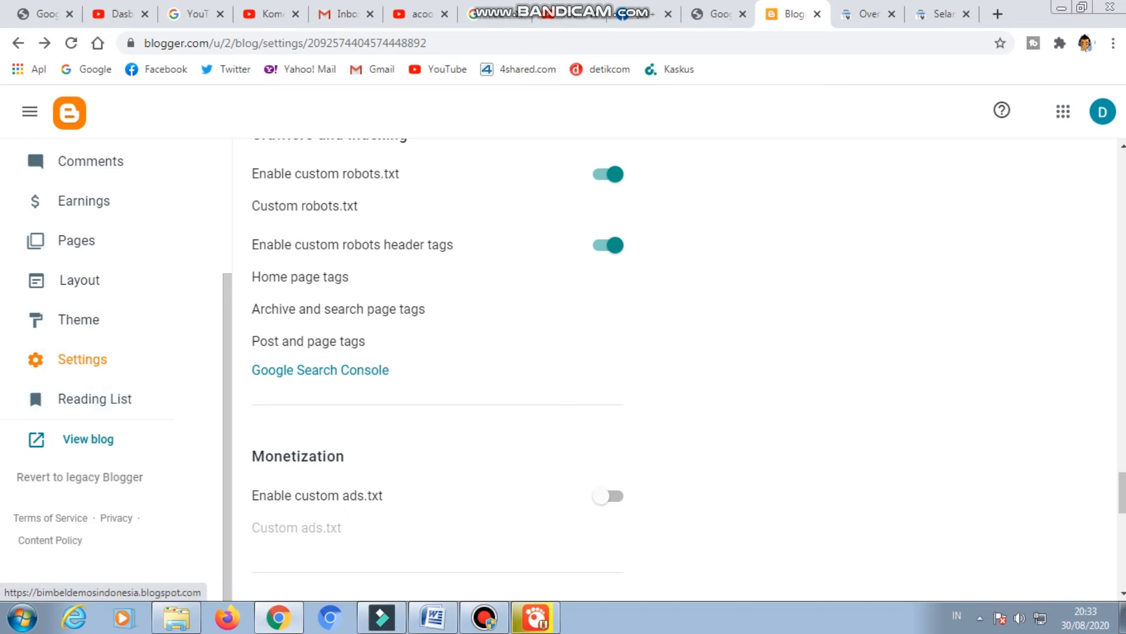
Examine the remaining blog settings in the Monetization, Manage Blog, Site feed and General sections.
scroll(422, 370, "down", 6)
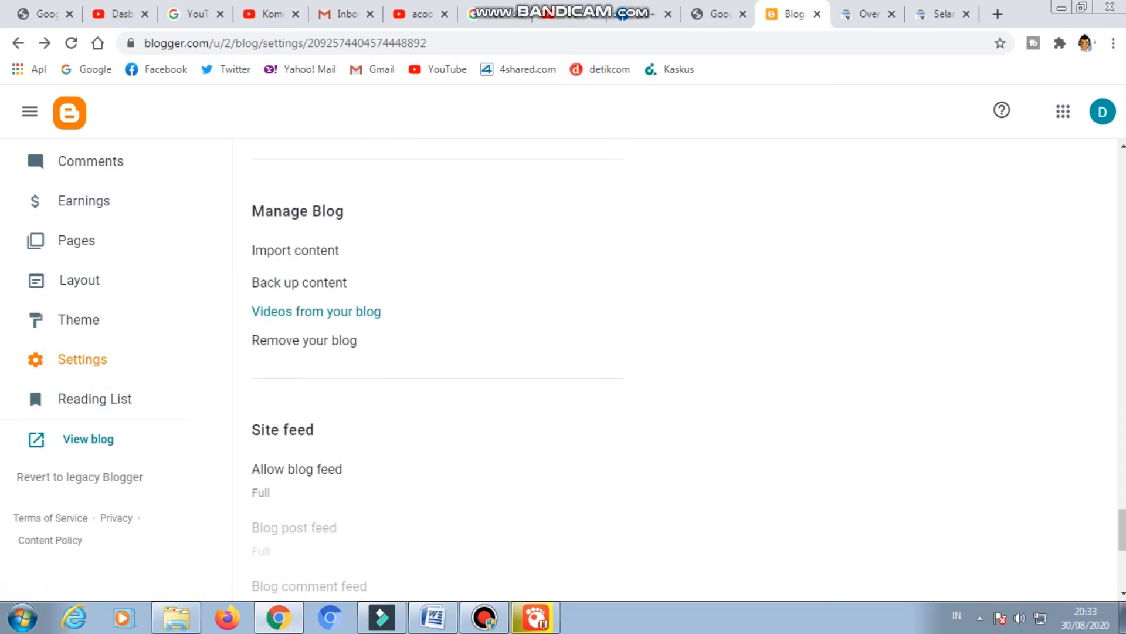
scroll(437, 370, "down", 7)
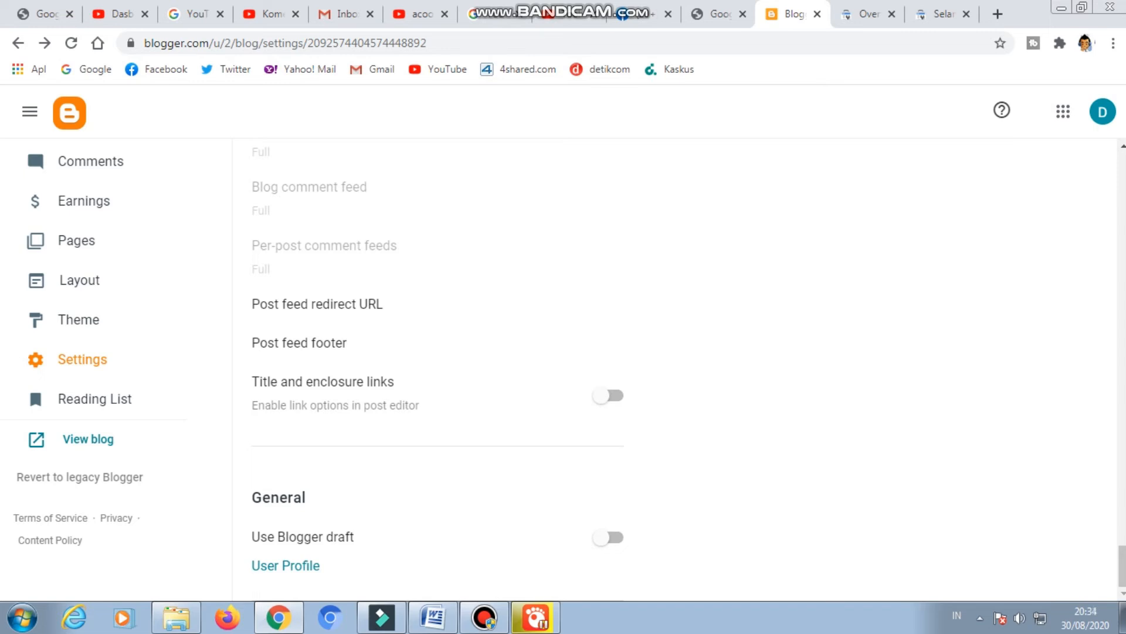
scroll(437, 369, "up", 3)
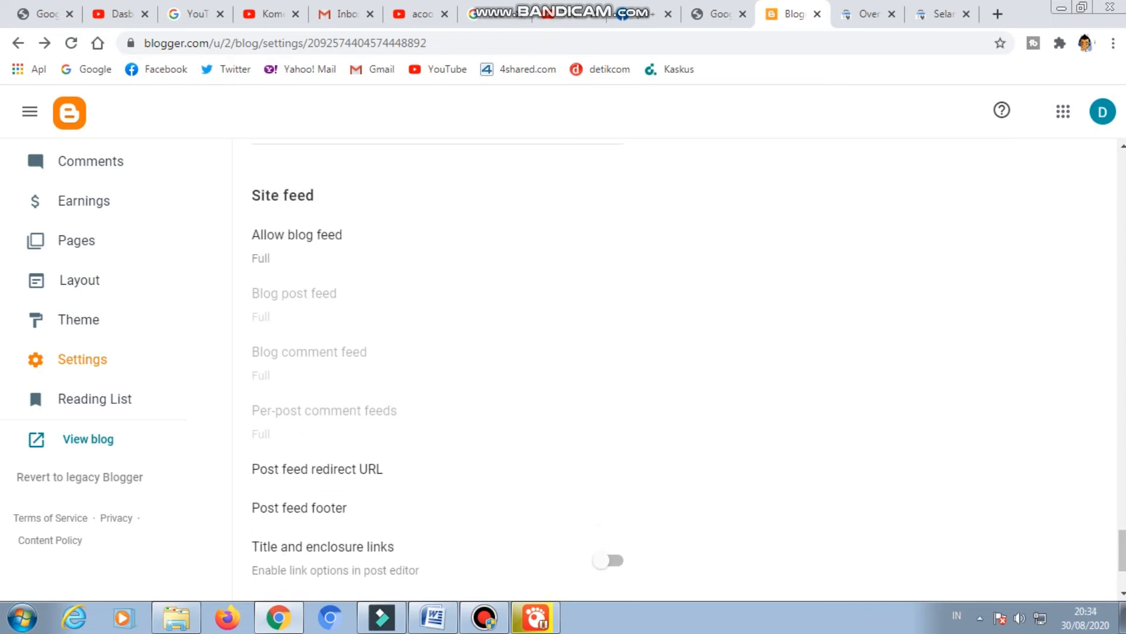
scroll(437, 369, "up", 3)
scroll(437, 370, "up", 5)
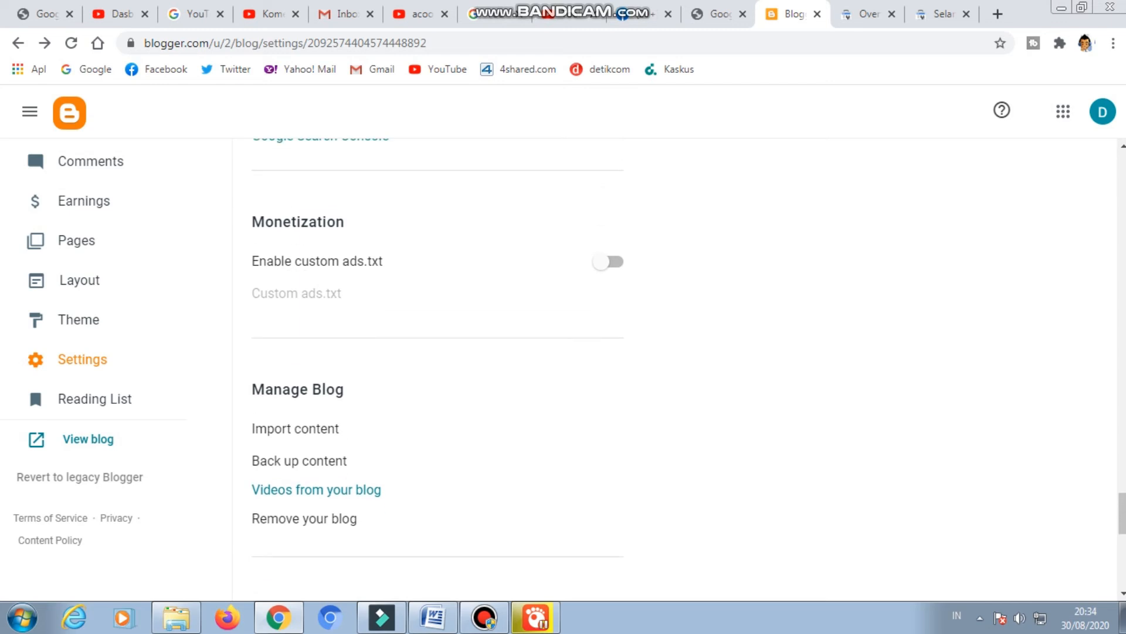
scroll(437, 370, "up", 2)
scroll(437, 369, "down", 2)
scroll(437, 370, "down", 3)
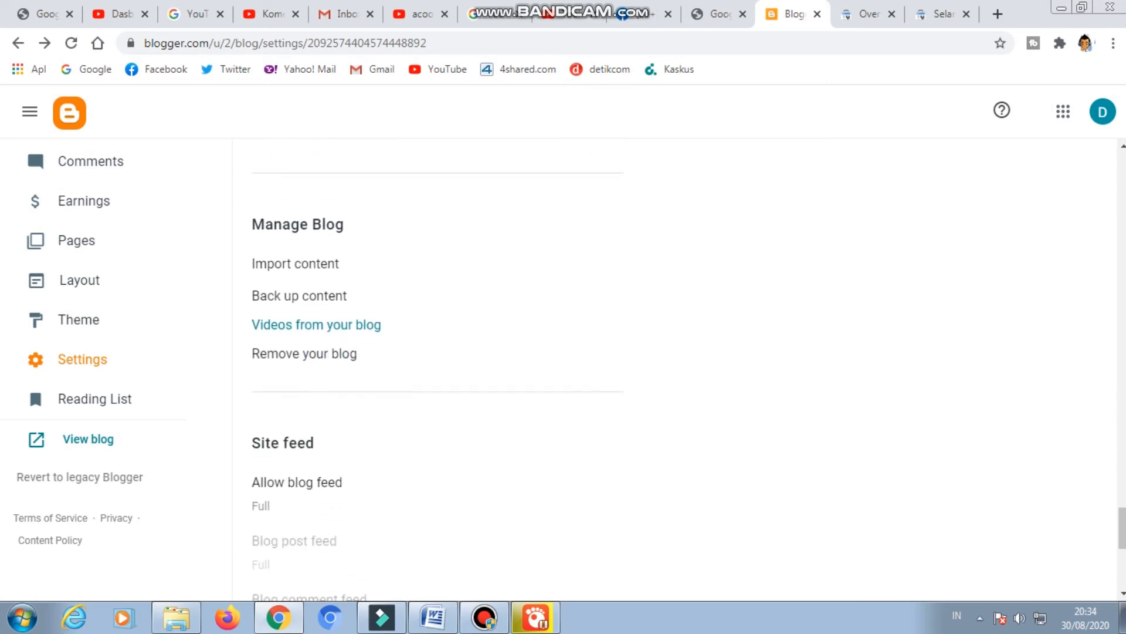
scroll(437, 370, "down", 2)
scroll(437, 369, "down", 3)
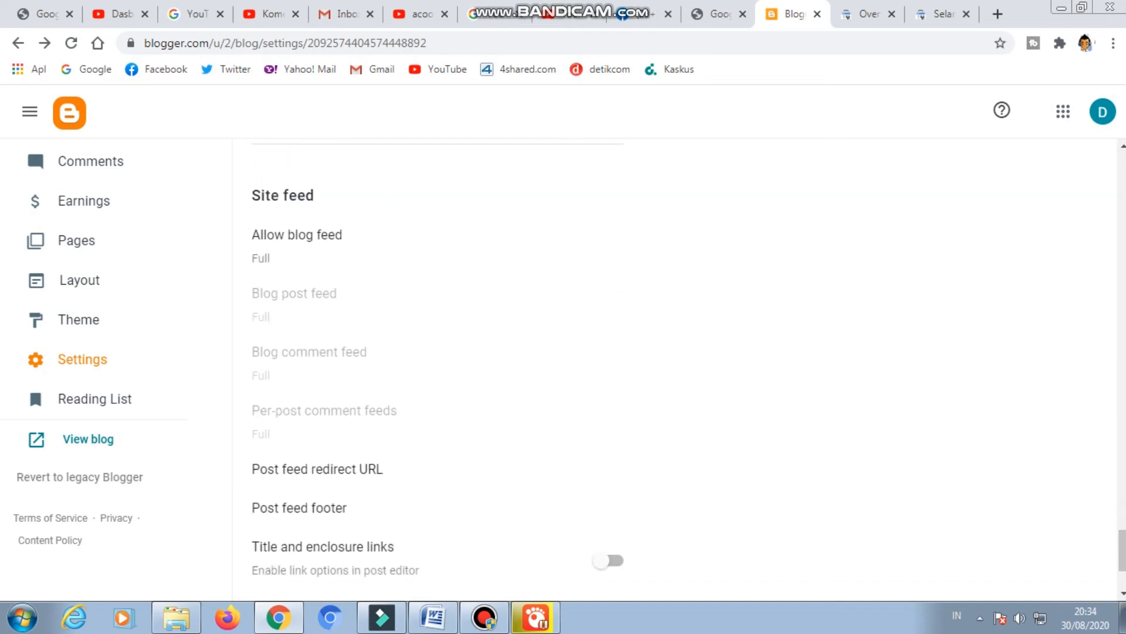
Look over the Site feed options down to the General section of the blog settings.
scroll(437, 369, "down", 2)
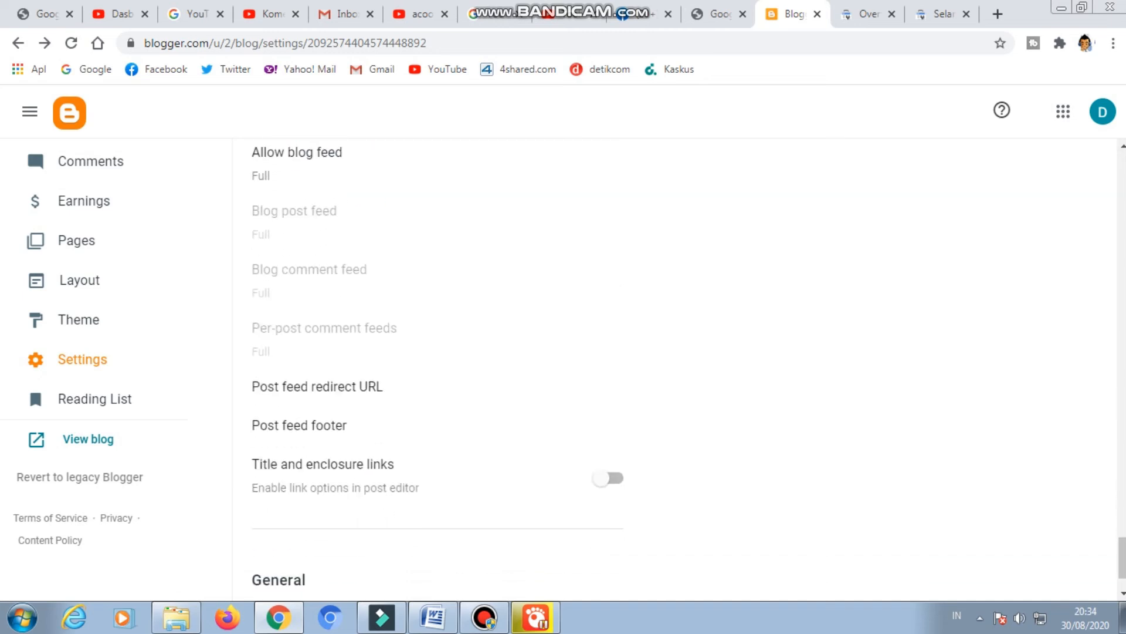
scroll(437, 369, "down", 2)
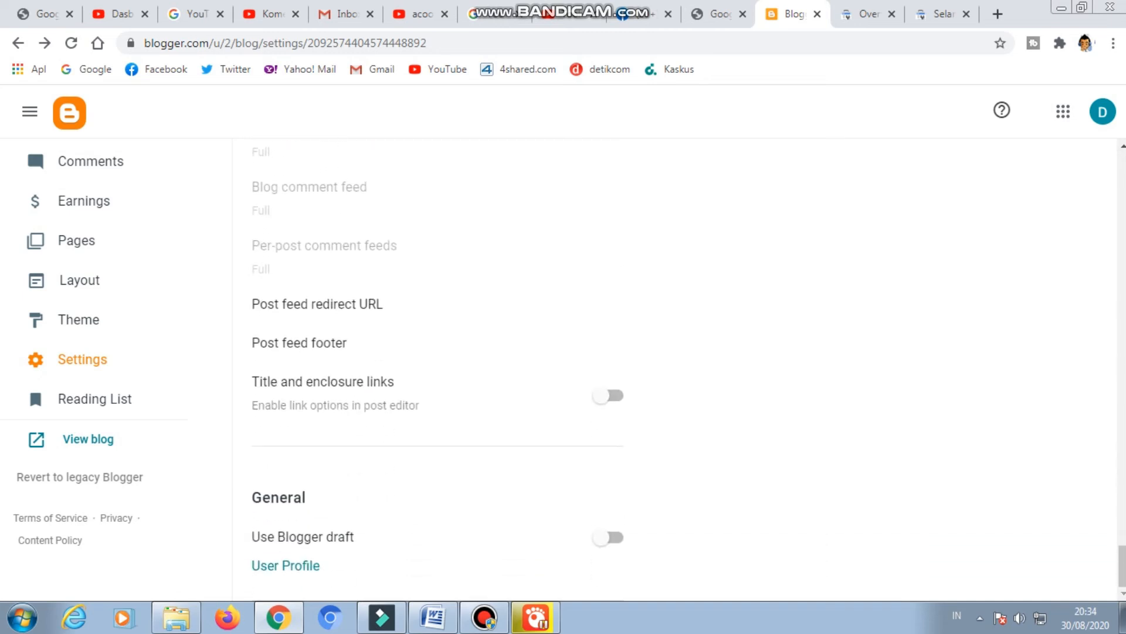
scroll(437, 370, "up", 2)
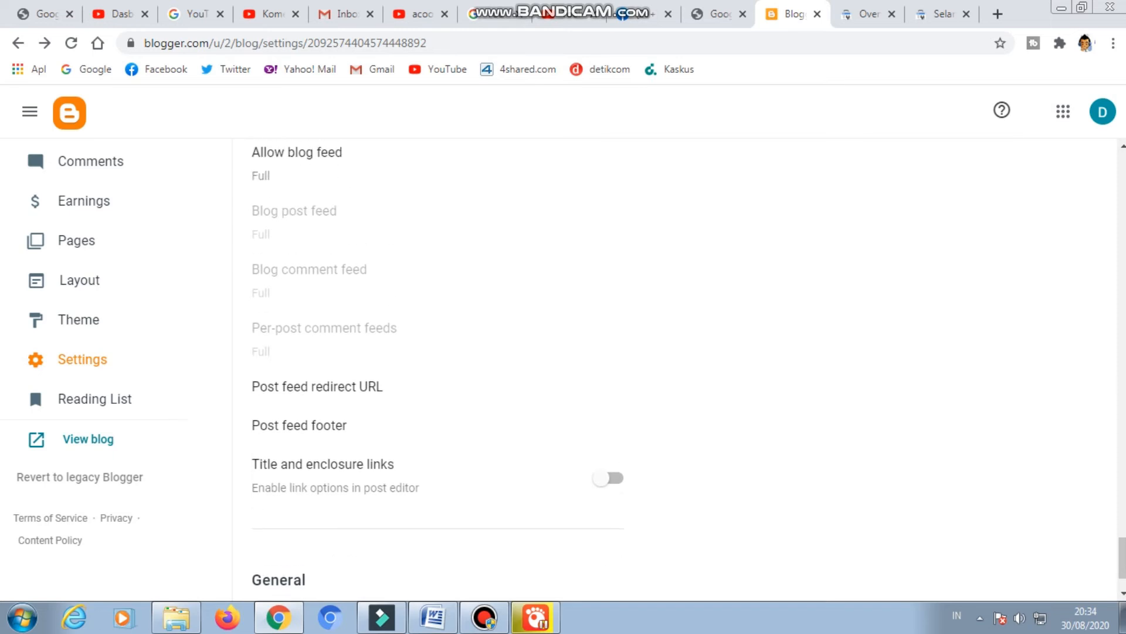
scroll(437, 370, "down", 2)
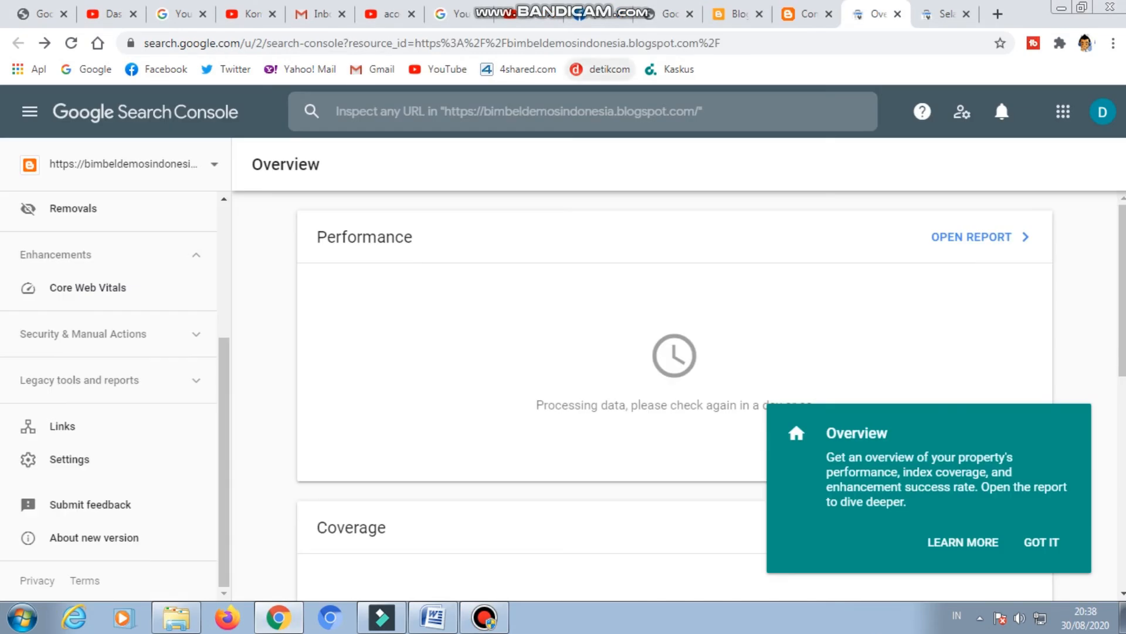
Search Google for google analytics and open the official analytics.google.com result.
type("g")
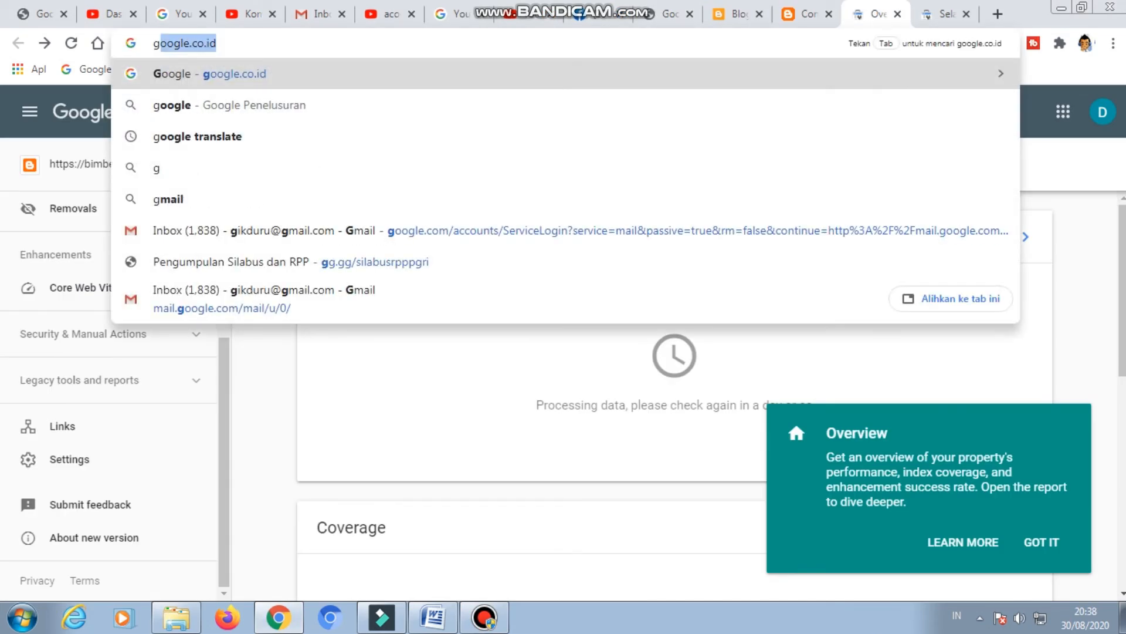
key("Return")
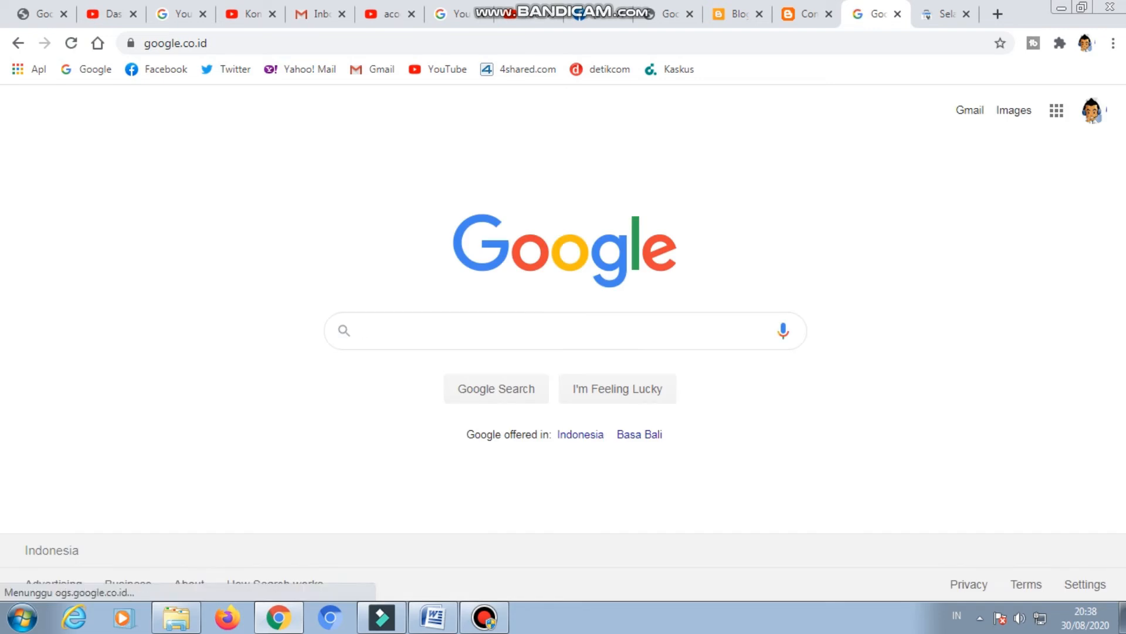
type("g")
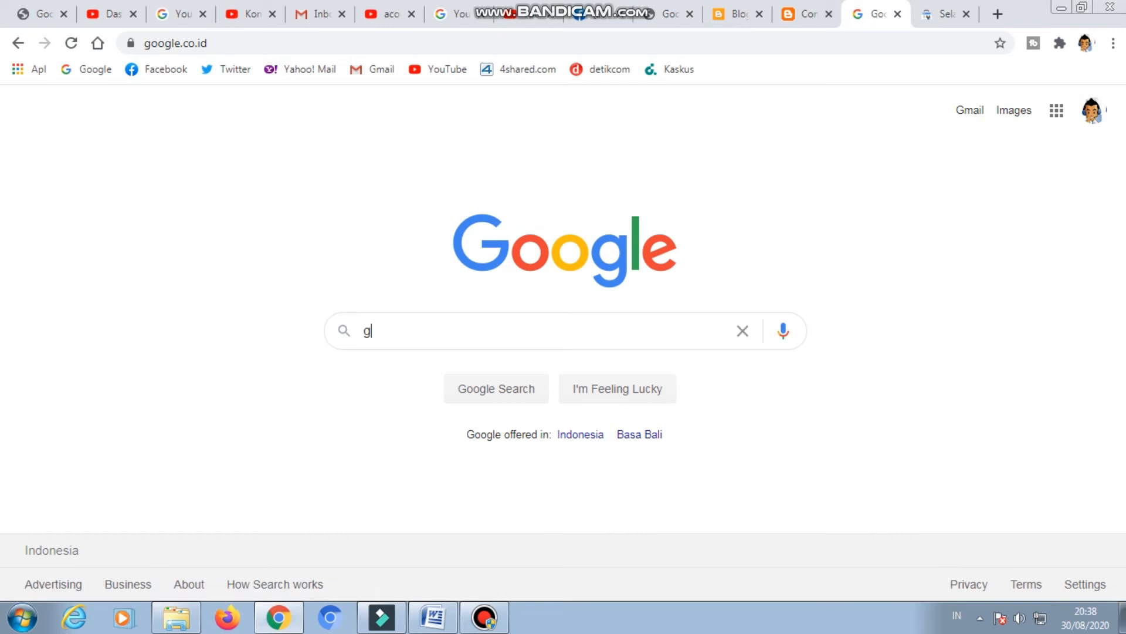
type("oogle anal")
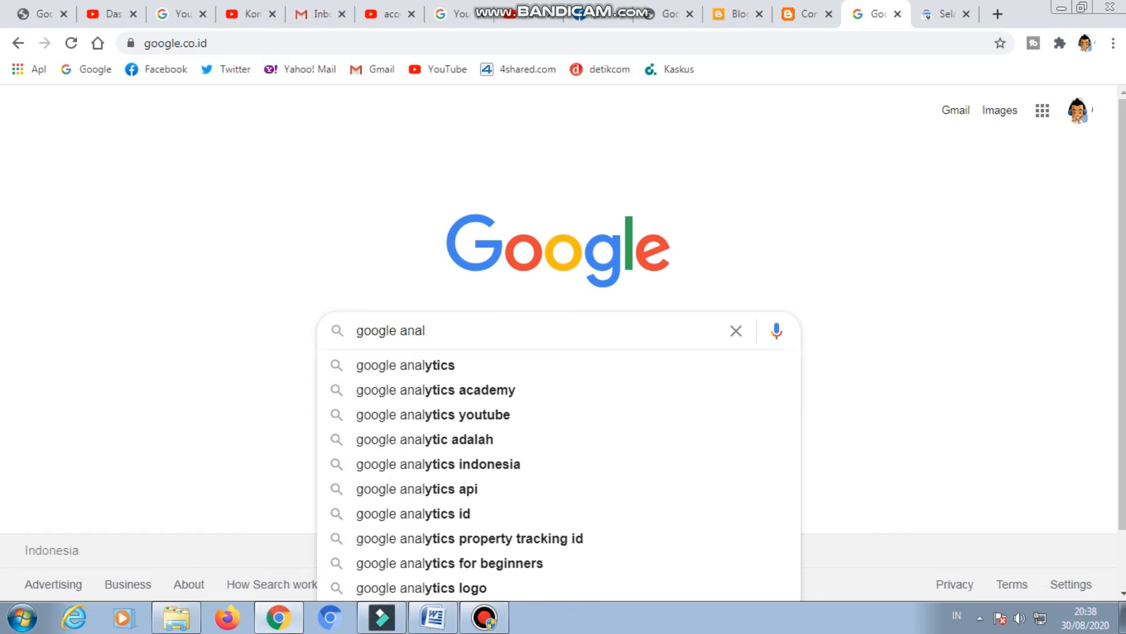
key("Down")
key("Return")
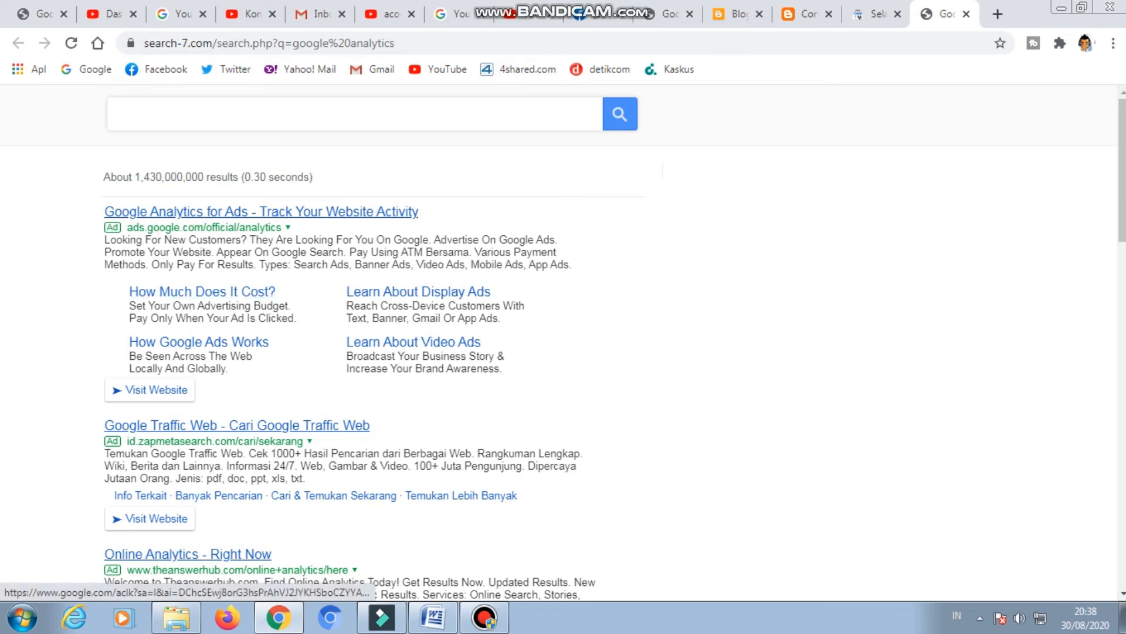
scroll(375, 340, "down", 5)
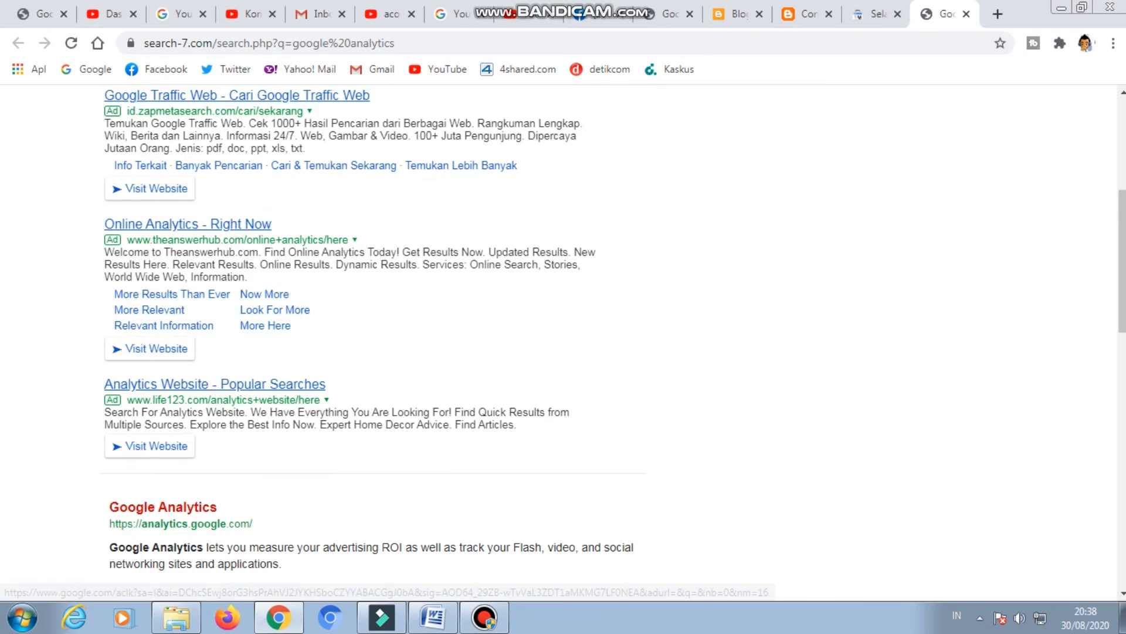
left_click(163, 507)
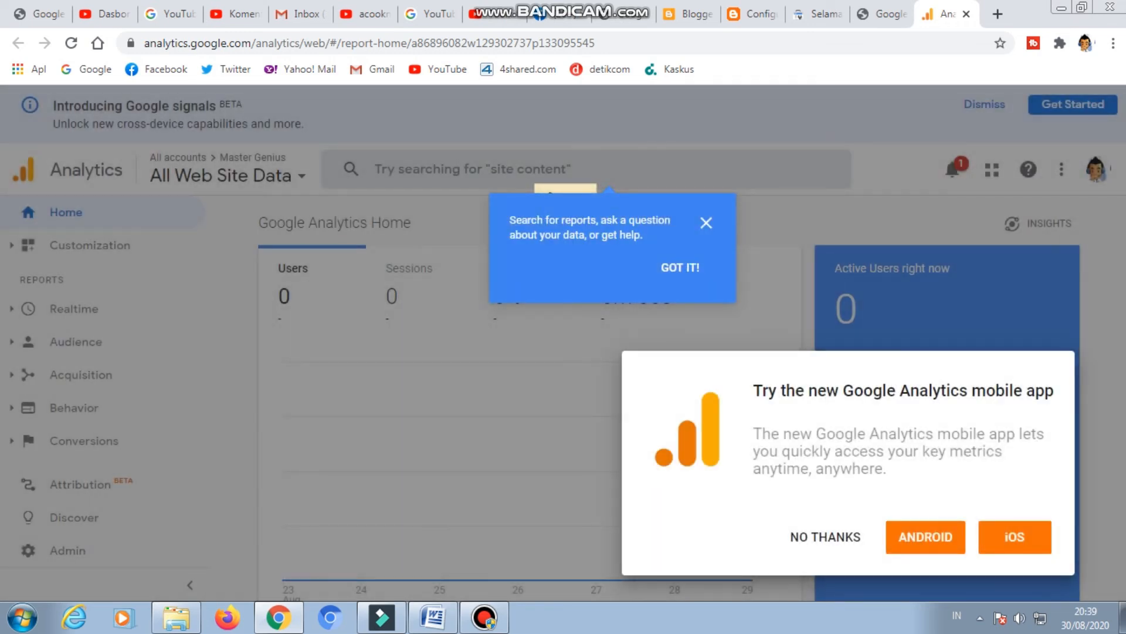
Dismiss the search tip and the mobile app offer, and switch Analytics to the BIMBEL DEMOS blog's Google account.
left_click(680, 268)
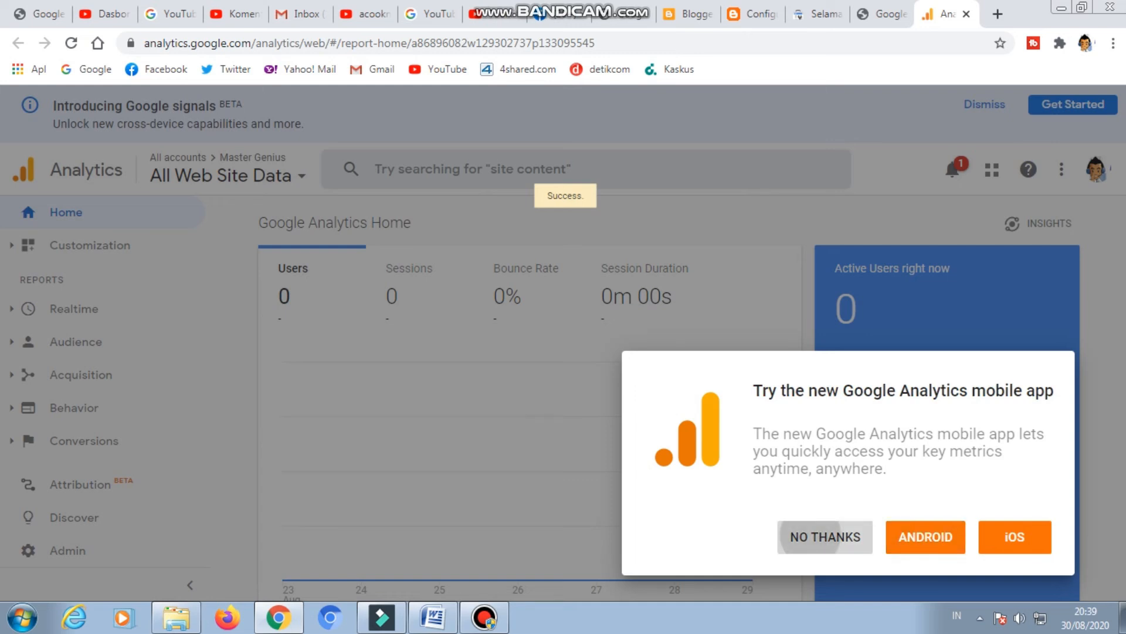
left_click(826, 537)
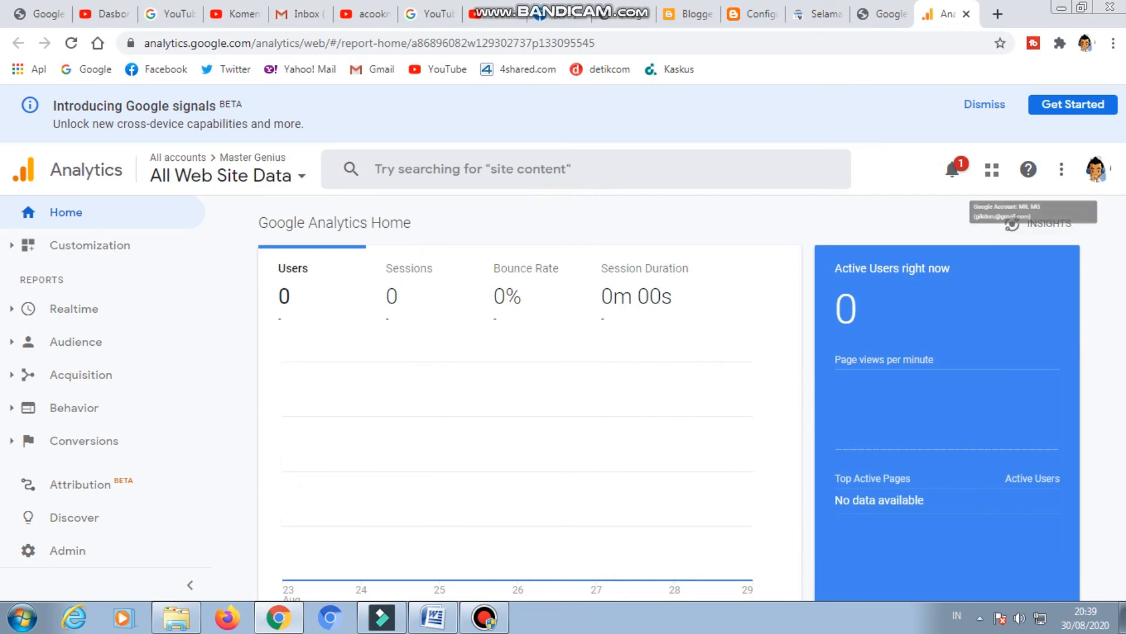
left_click(1095, 169)
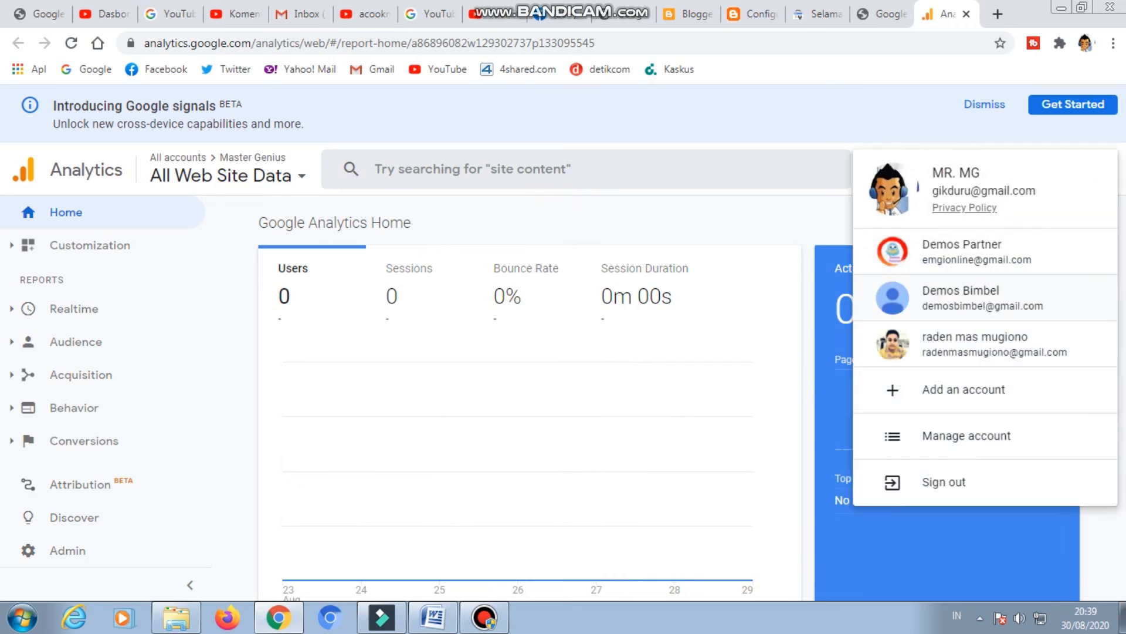
left_click(974, 298)
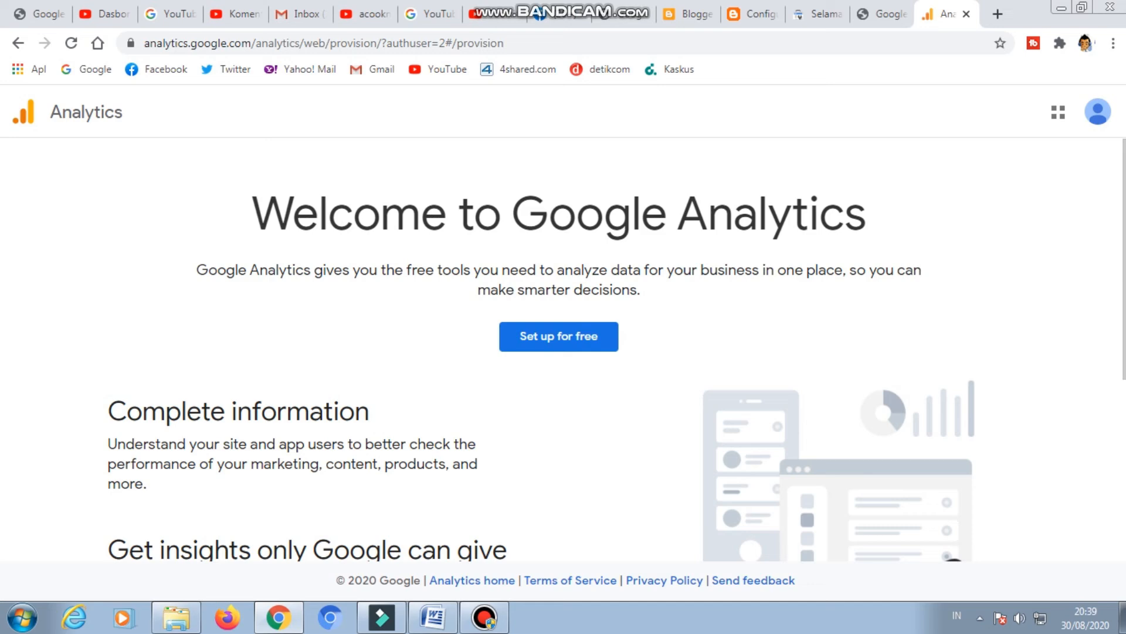
Start the free Google Analytics setup and name the new account BIMBEL DEMOS INDONESIA.
left_click(559, 336)
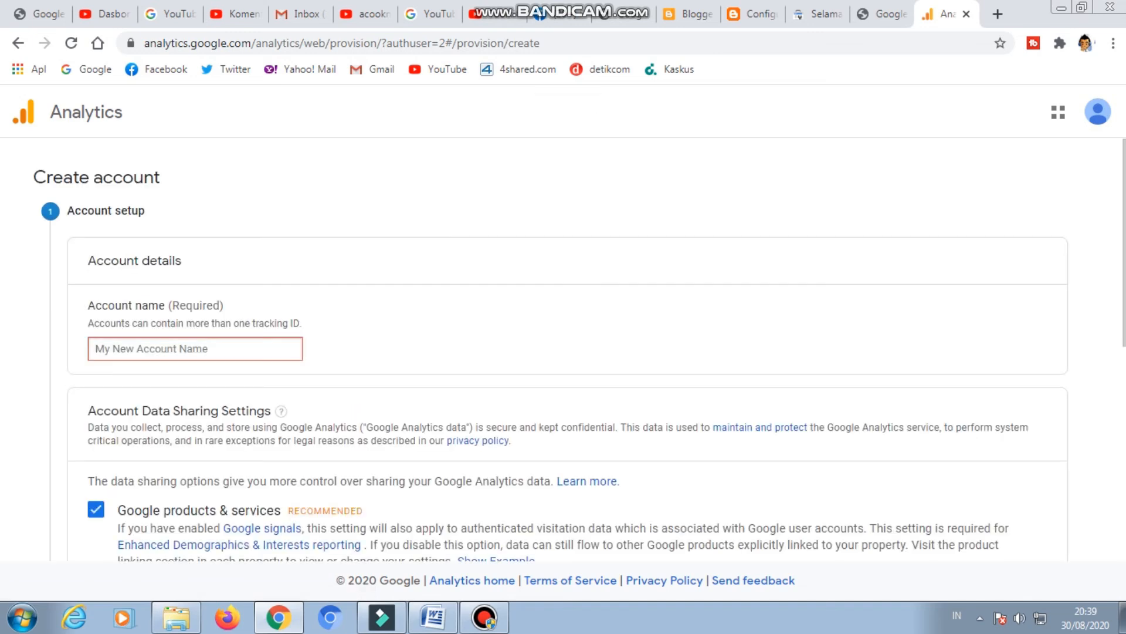
left_click(190, 350)
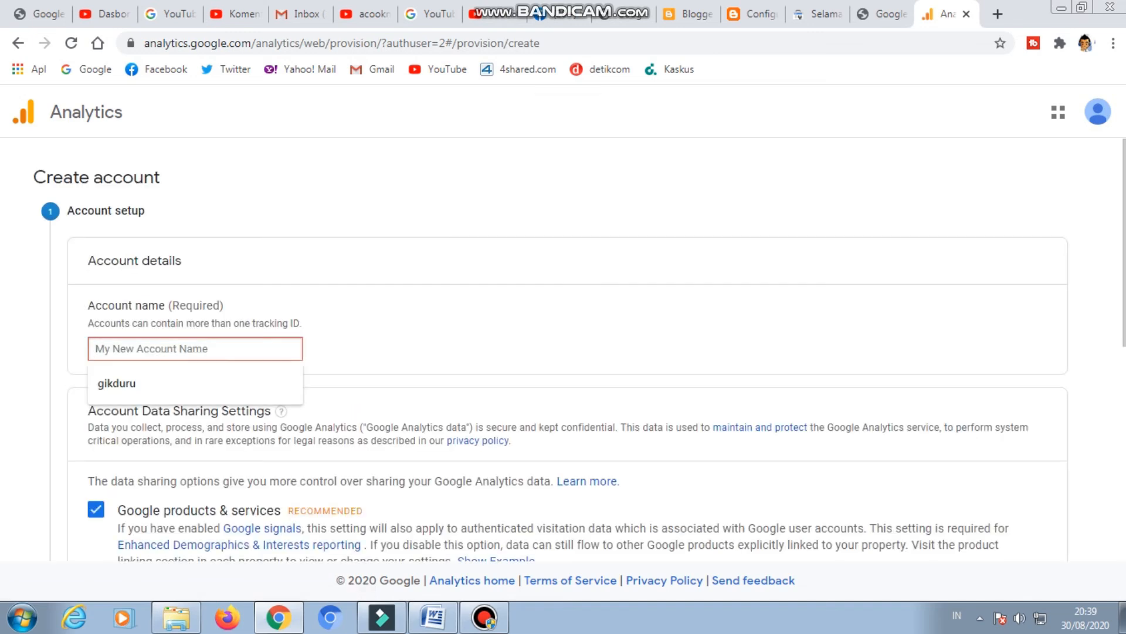
type("b")
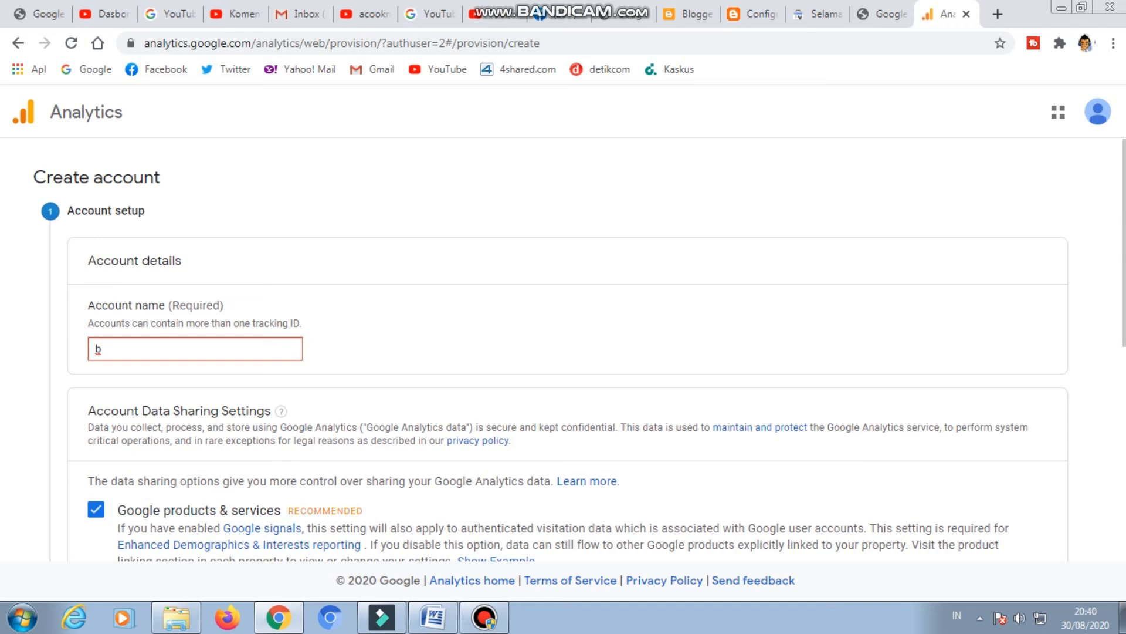
key("BackSpace")
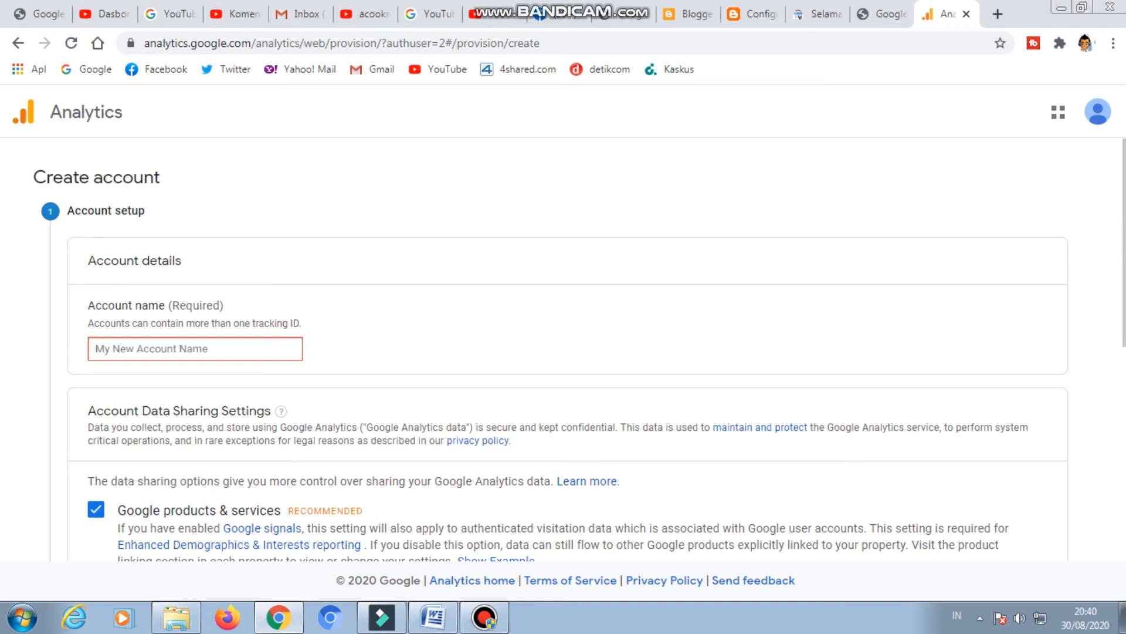
type("BIMBE")
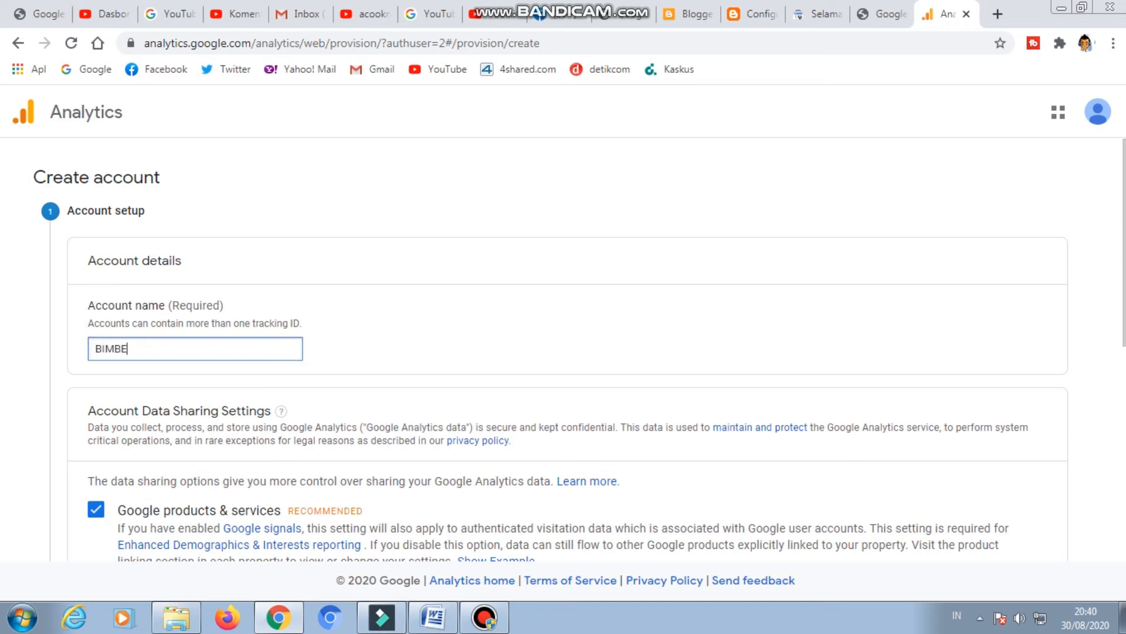
type("L DEMOS INDONESIA")
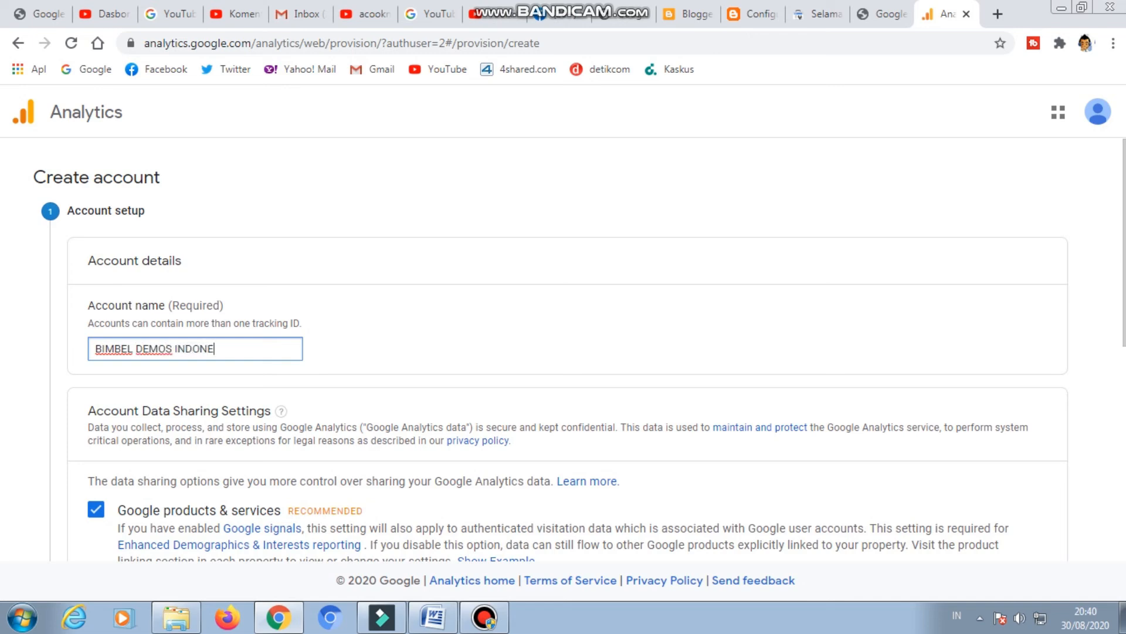
Keep all recommended account data sharing settings and continue to the choice of what to measure.
scroll(563, 352, "down", 7)
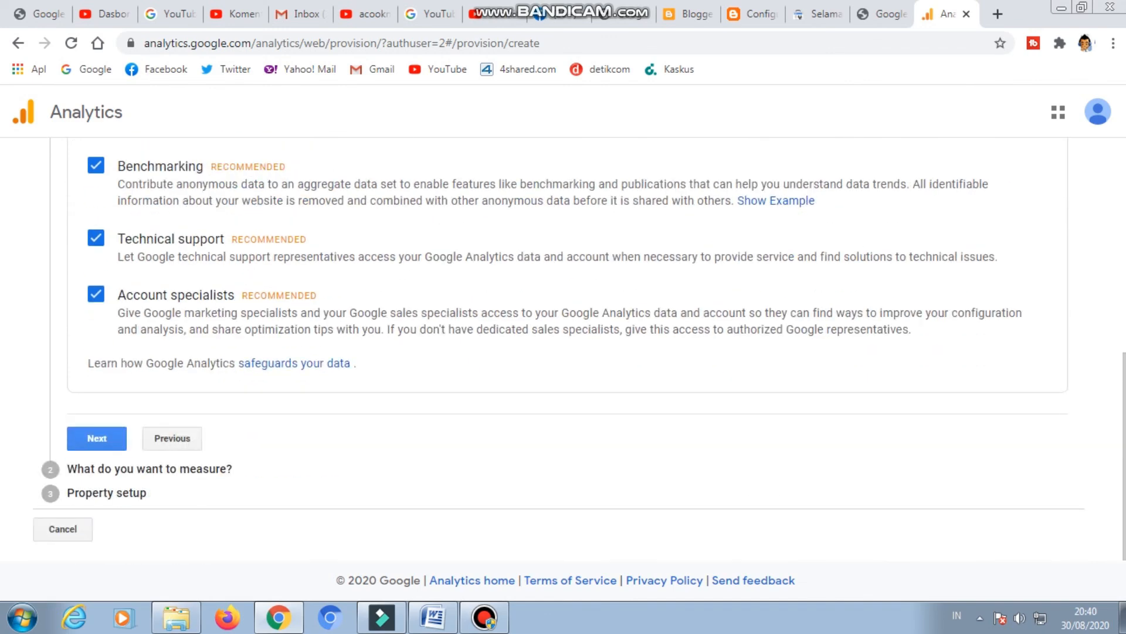
scroll(563, 352, "up", 6)
scroll(563, 352, "down", 6)
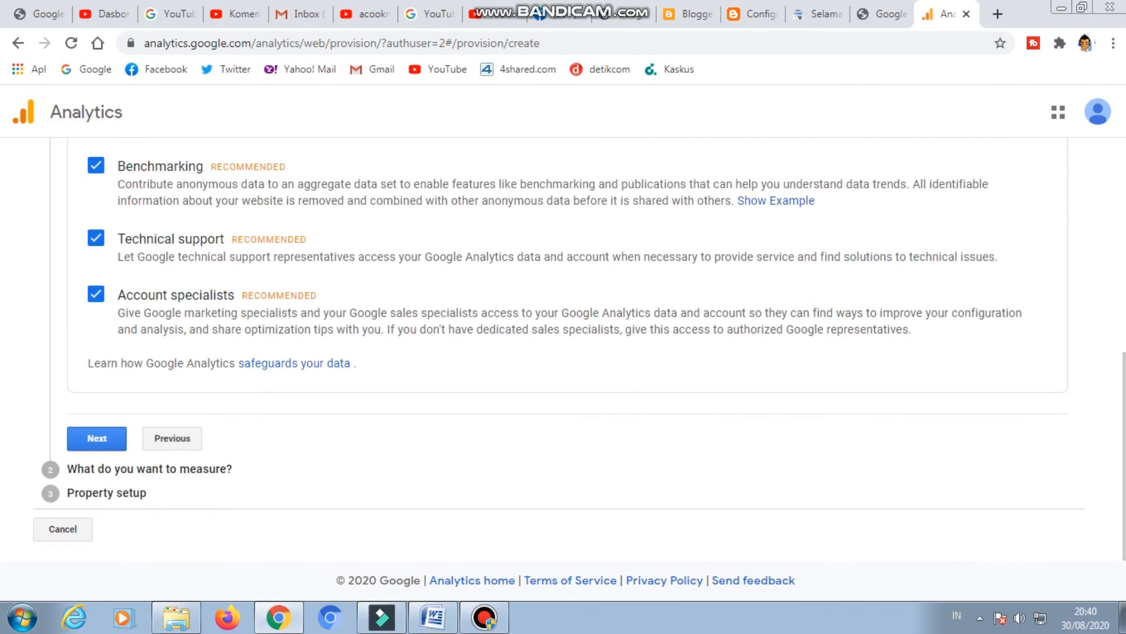
left_click(97, 438)
Review the measurement options, keep Web as the type to measure, and continue to Property setup.
scroll(564, 352, "down", 4)
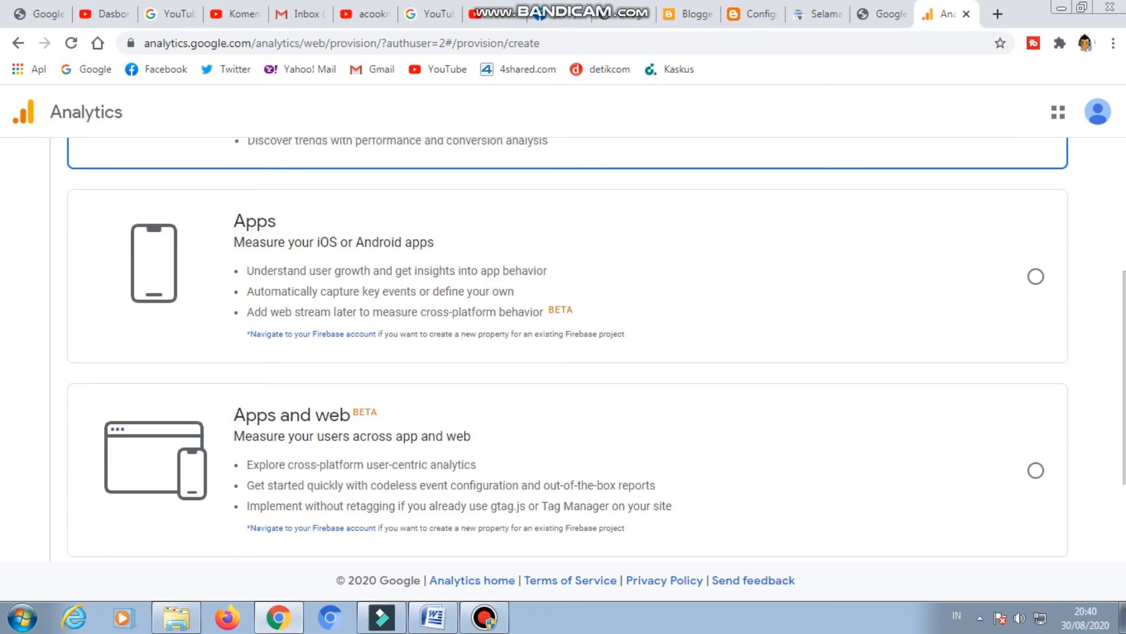
scroll(563, 352, "up", 5)
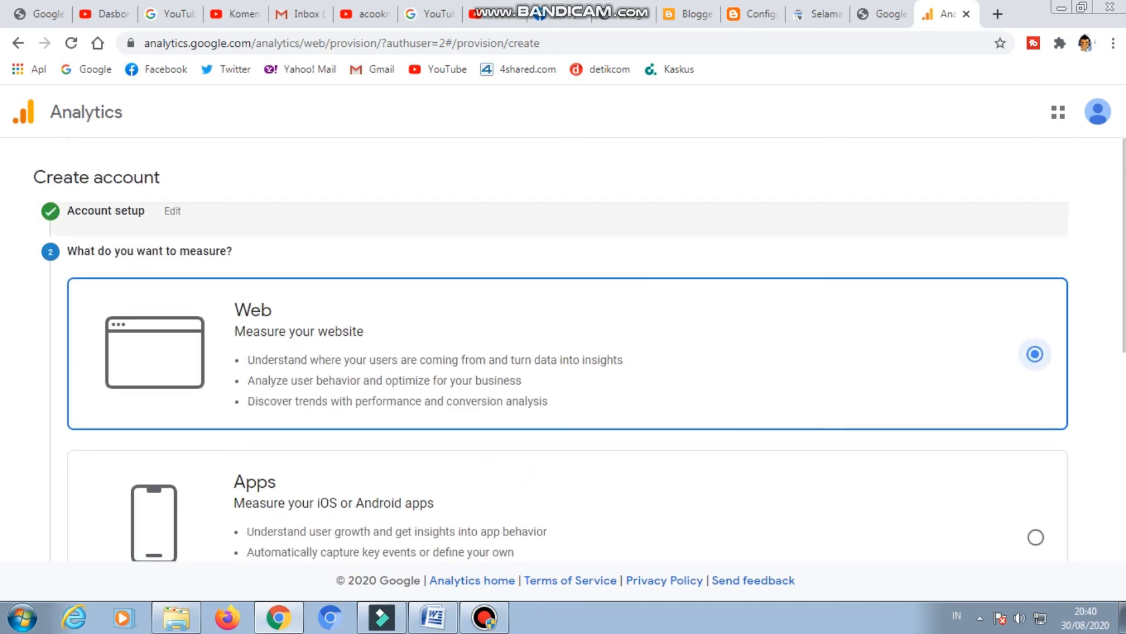
scroll(563, 352, "down", 7)
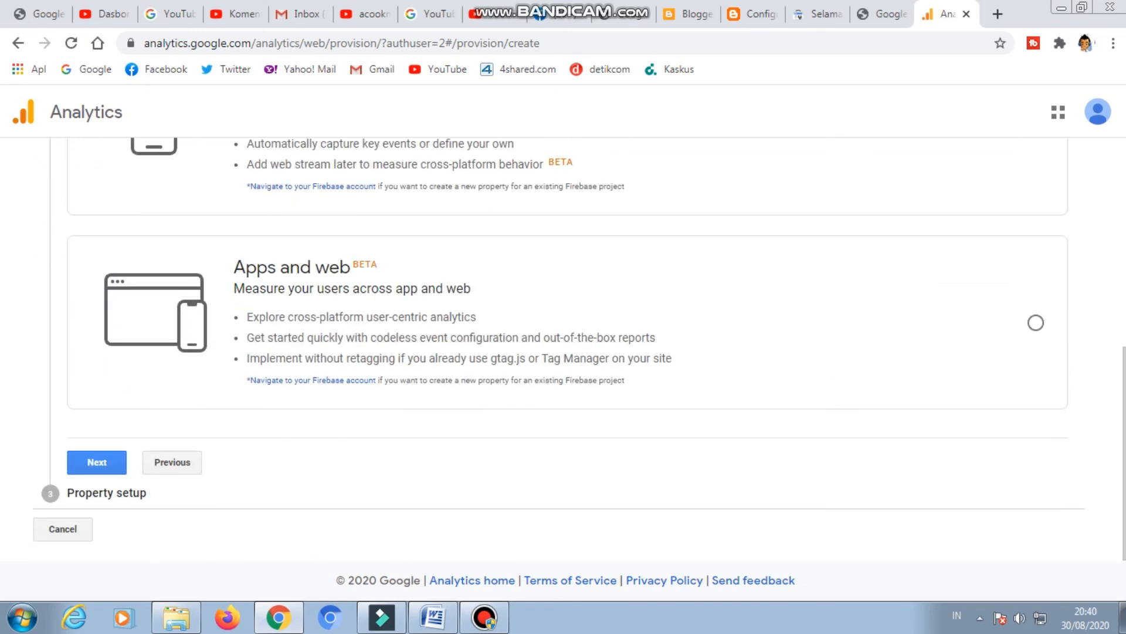
scroll(563, 352, "up", 7)
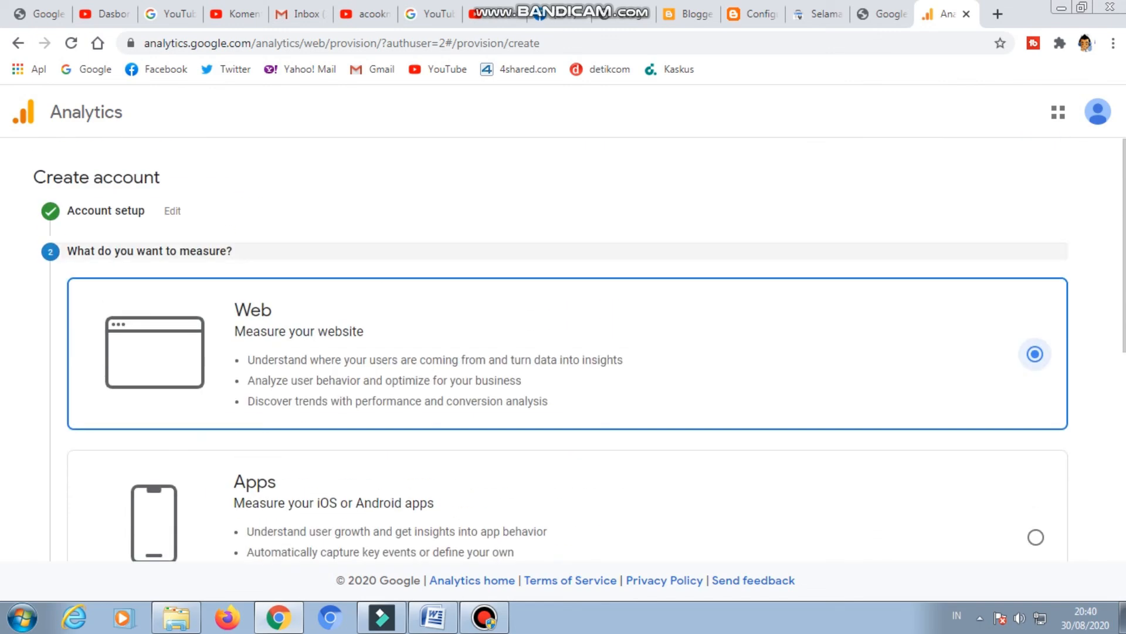
scroll(563, 352, "down", 7)
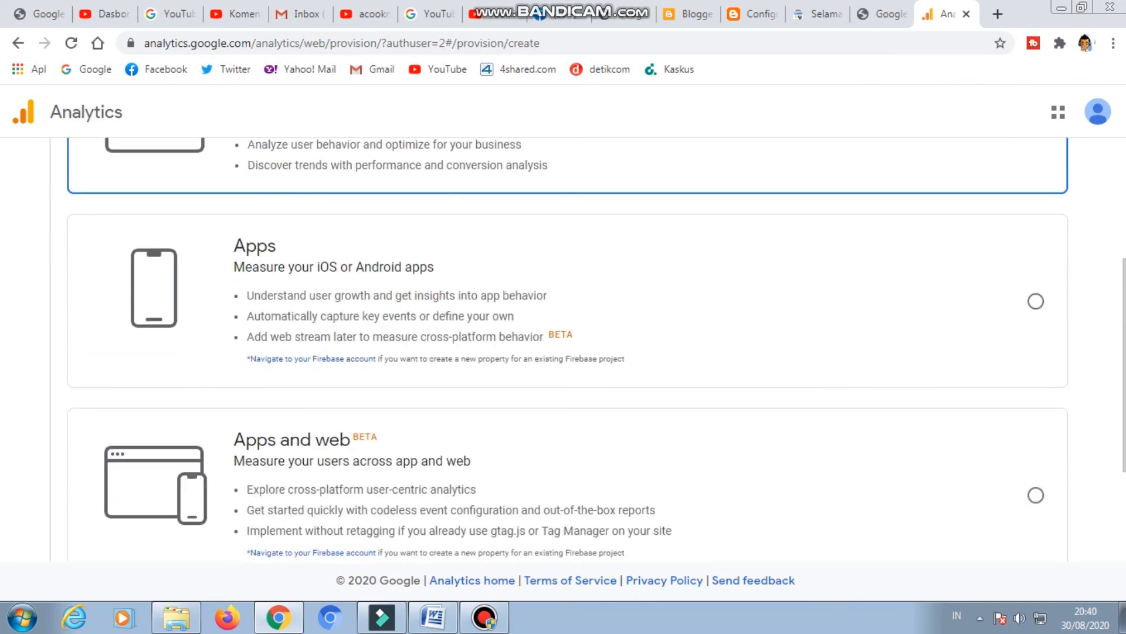
scroll(563, 352, "up", 7)
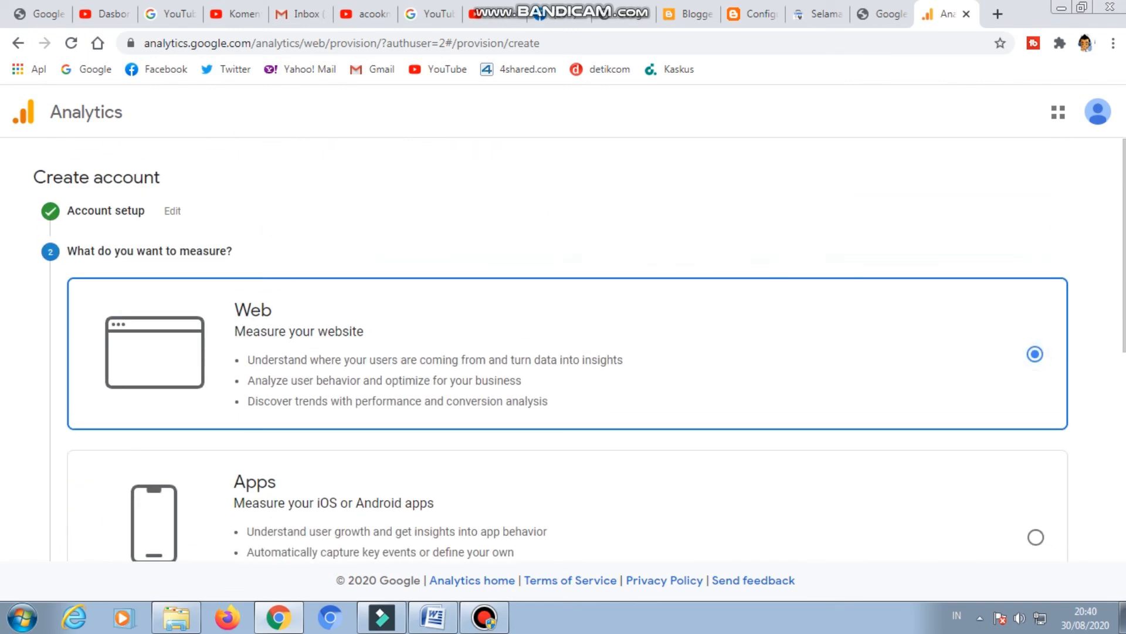
scroll(563, 352, "down", 6)
left_click(96, 540)
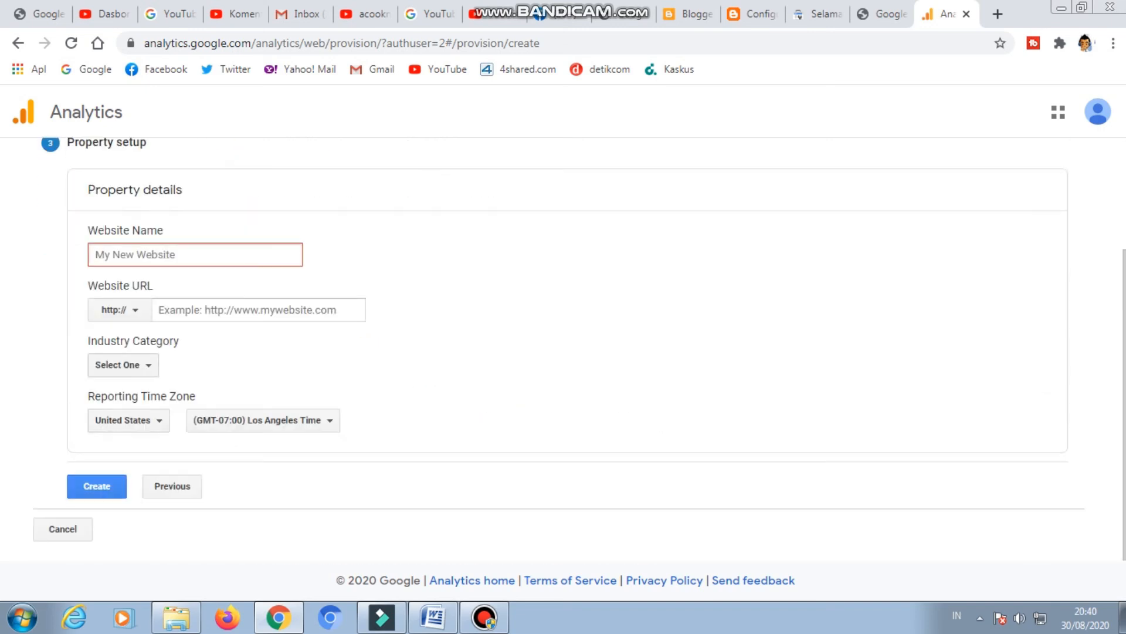
Open the live BIMBEL DEMOS blog from its Blogger settings and copy its address, bimbeldemosindonesia.blogspot.com.
left_click(690, 14)
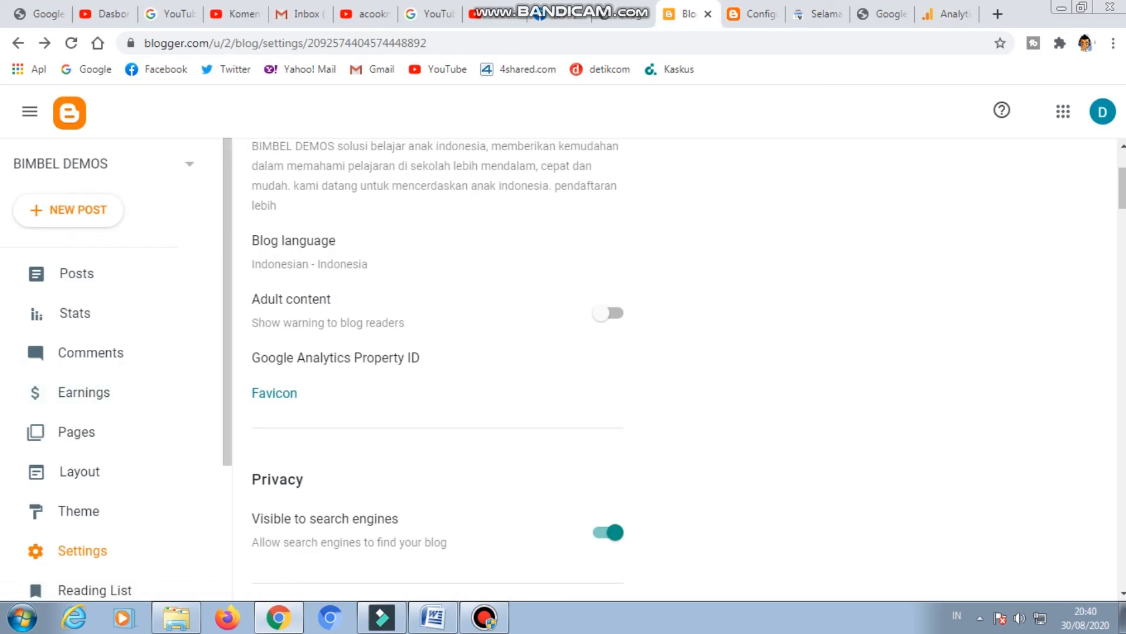
scroll(88, 317, "down", 3)
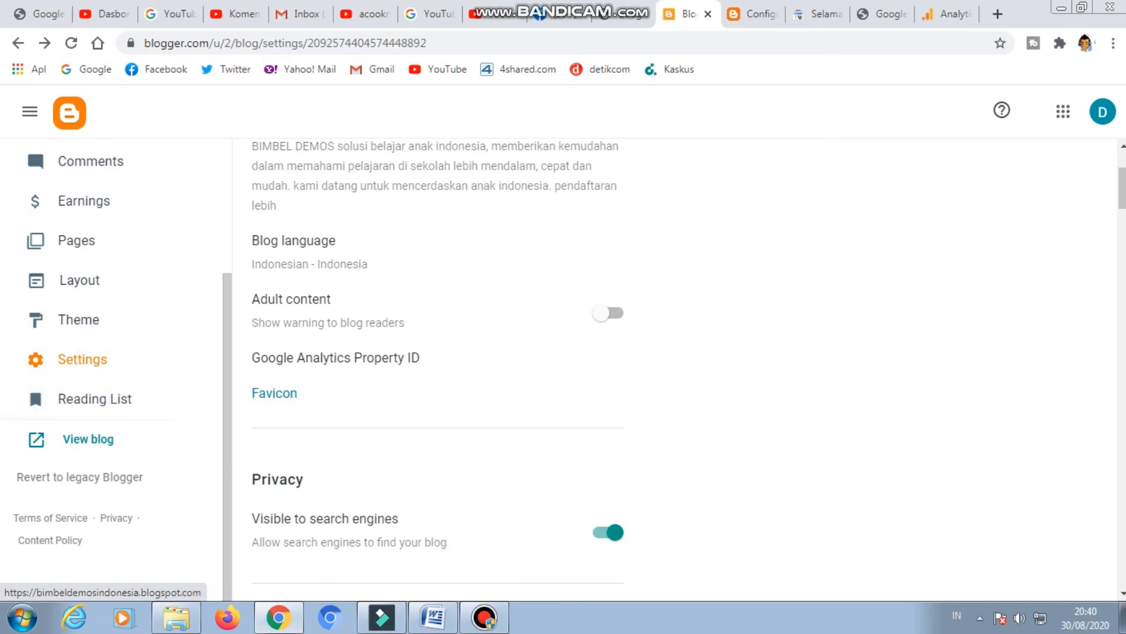
left_click(88, 439)
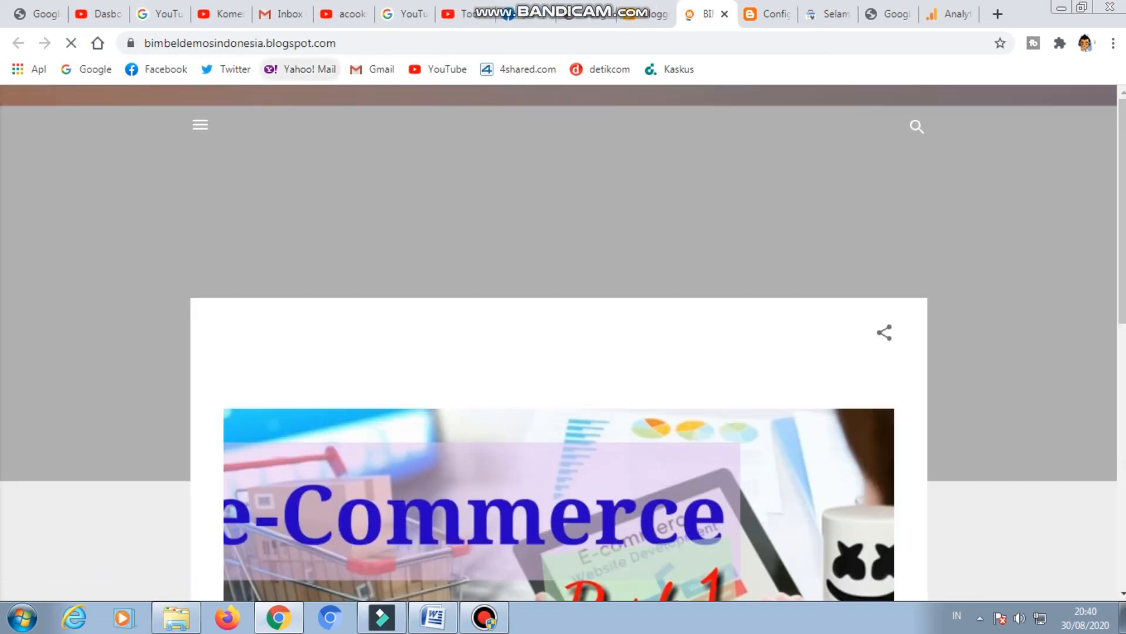
left_click_drag(340, 44, 120, 43)
right_click(187, 44)
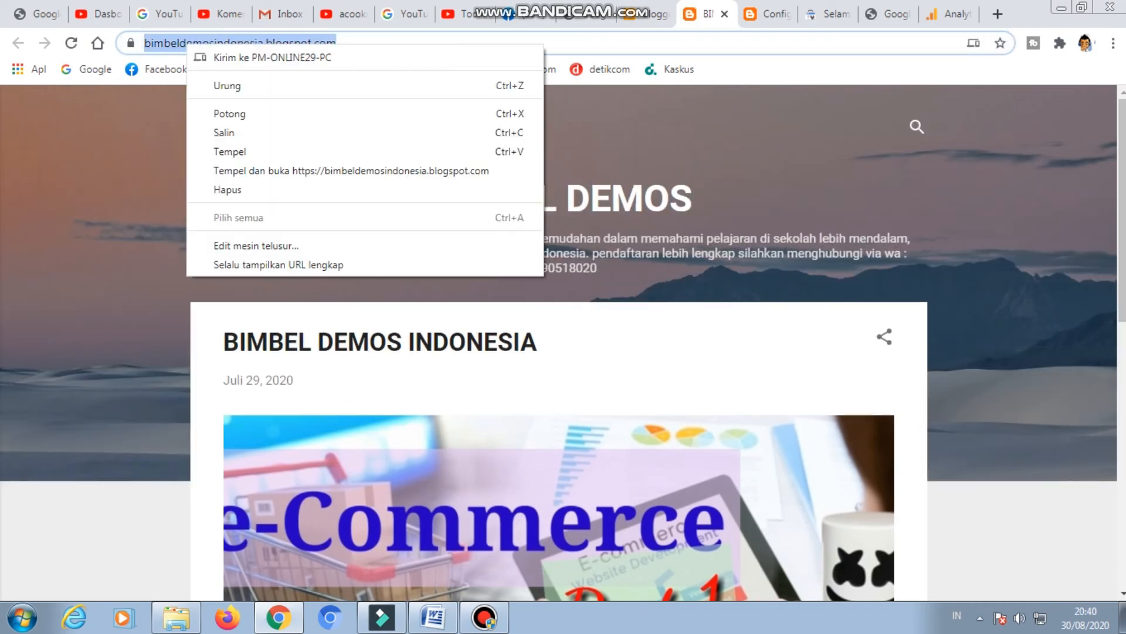
left_click(235, 133)
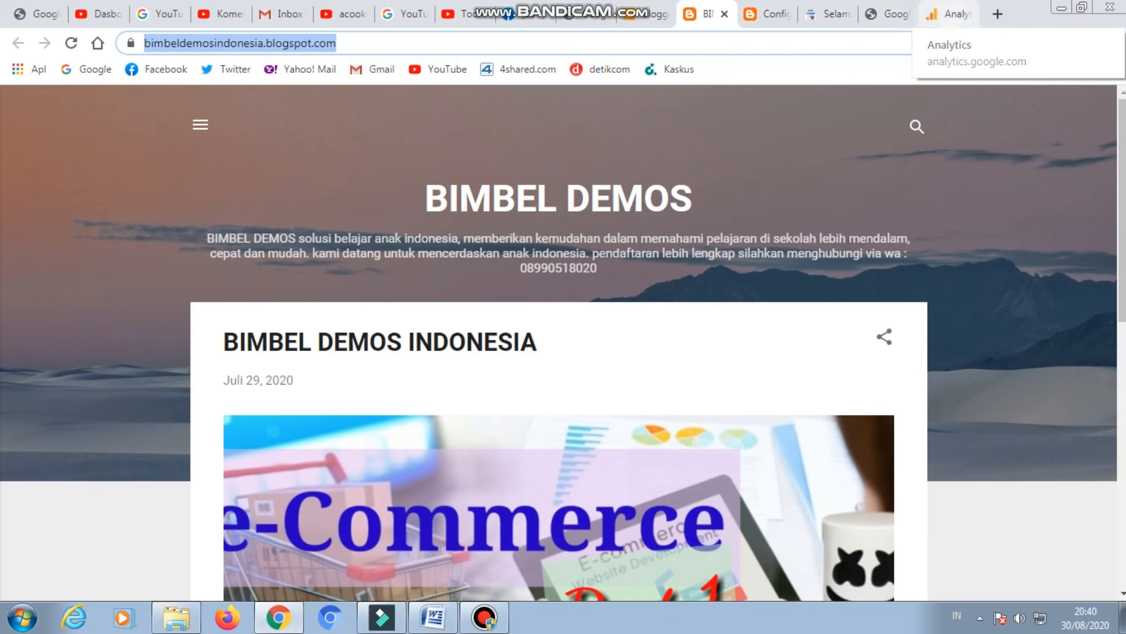
Return to the Google Analytics property setup and enter BIMBEL DEMOS INDONESIA as the website name.
left_click(948, 14)
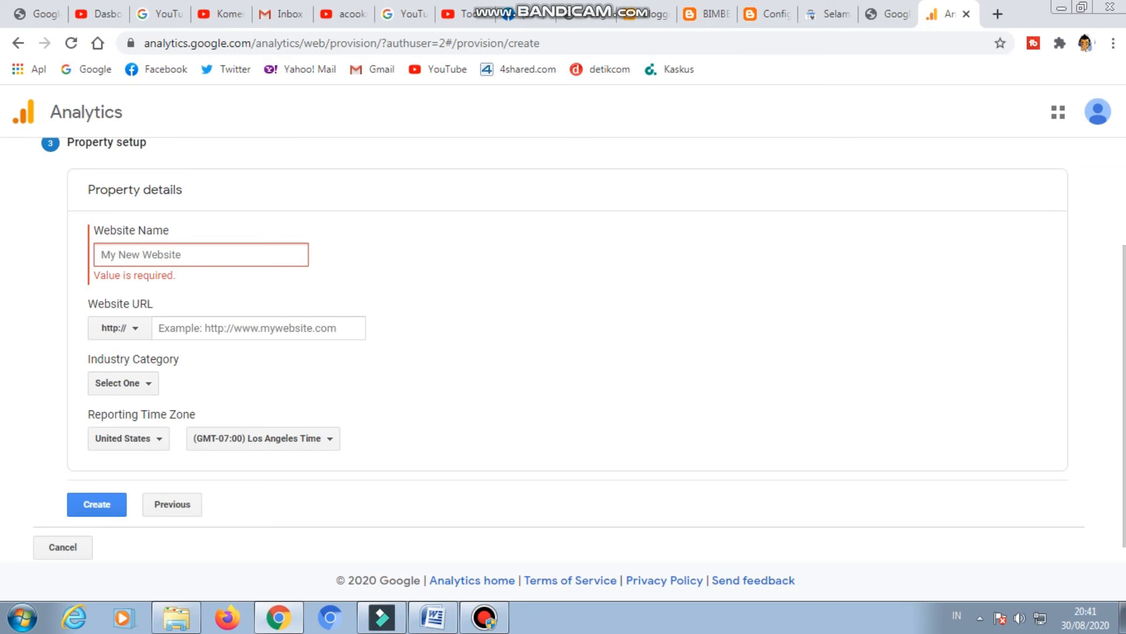
type("BIM")
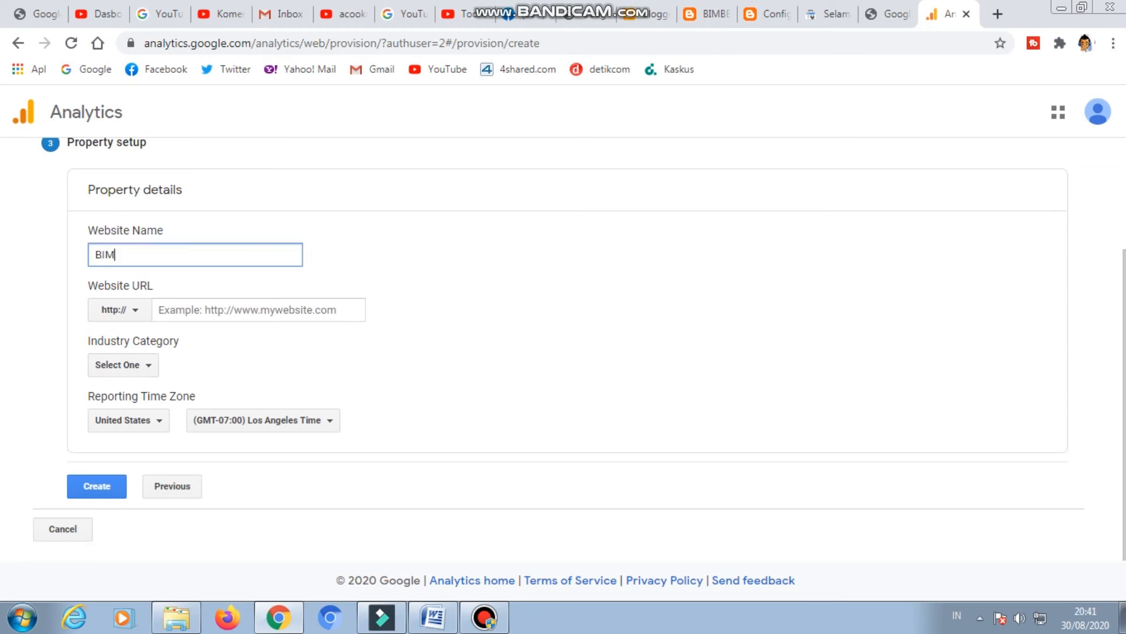
type("BEL DEMOS INO")
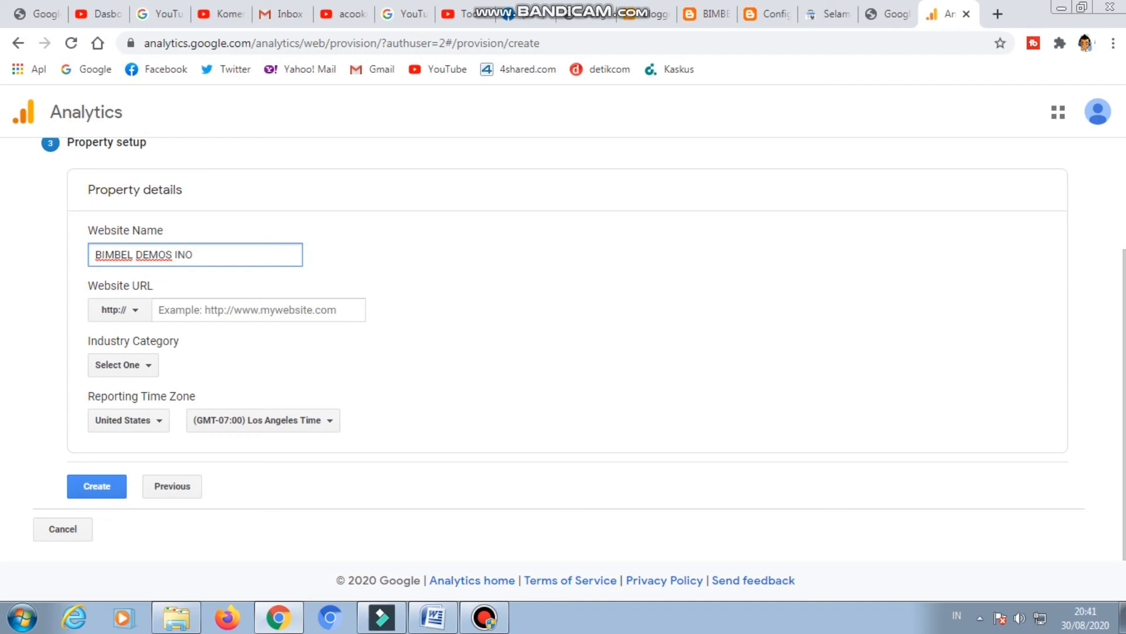
key("BackSpace")
type("DONESIA")
Paste the copied blog address as the website URL and trim it to bimbeldemosindonesia.blogspot.com, without the protocol prefix and trailing slash.
left_click(258, 310)
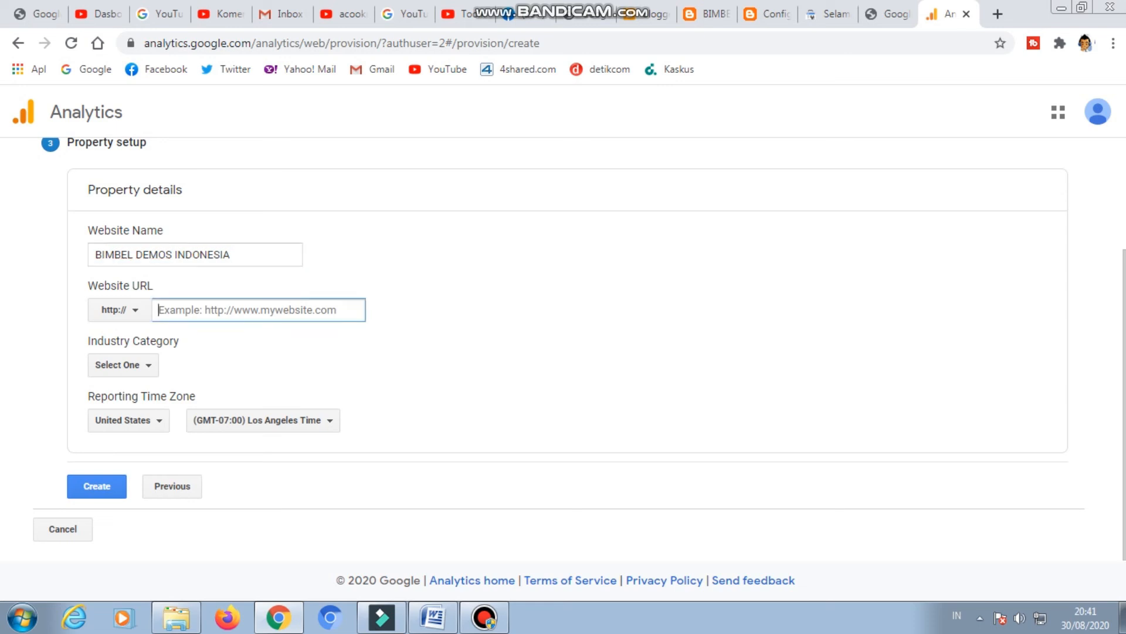
key("ctrl+v")
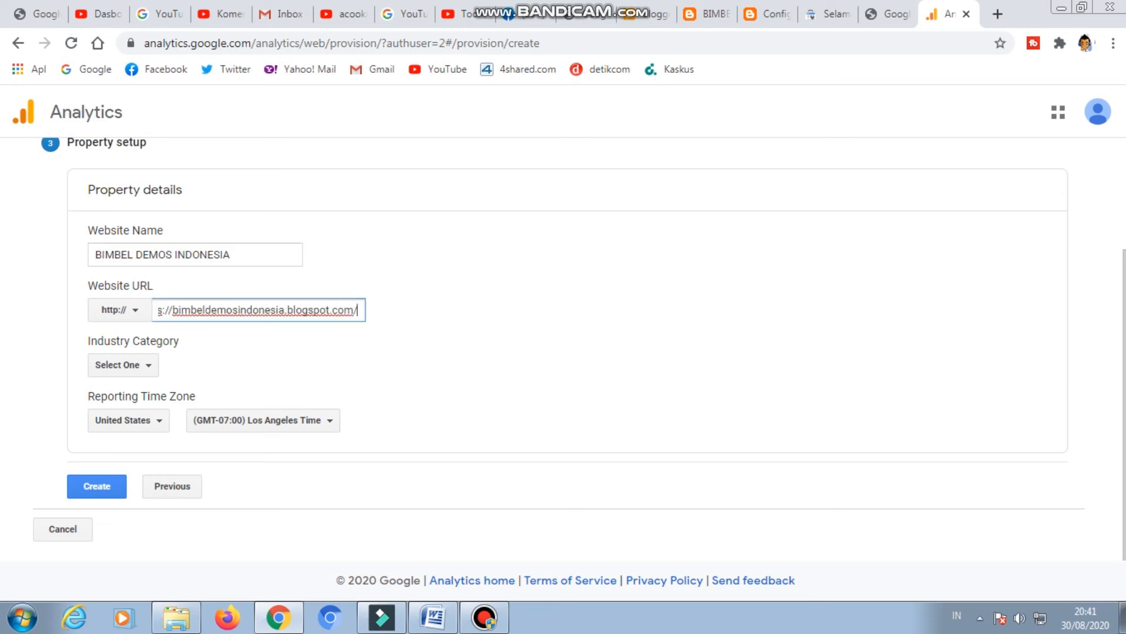
left_click(173, 310)
key("BackSpace")
key("BackSpace")
key("BackSpace")
key("BackSpace")
key("BackSpace")
key("BackSpace")
key("BackSpace")
key("BackSpace")
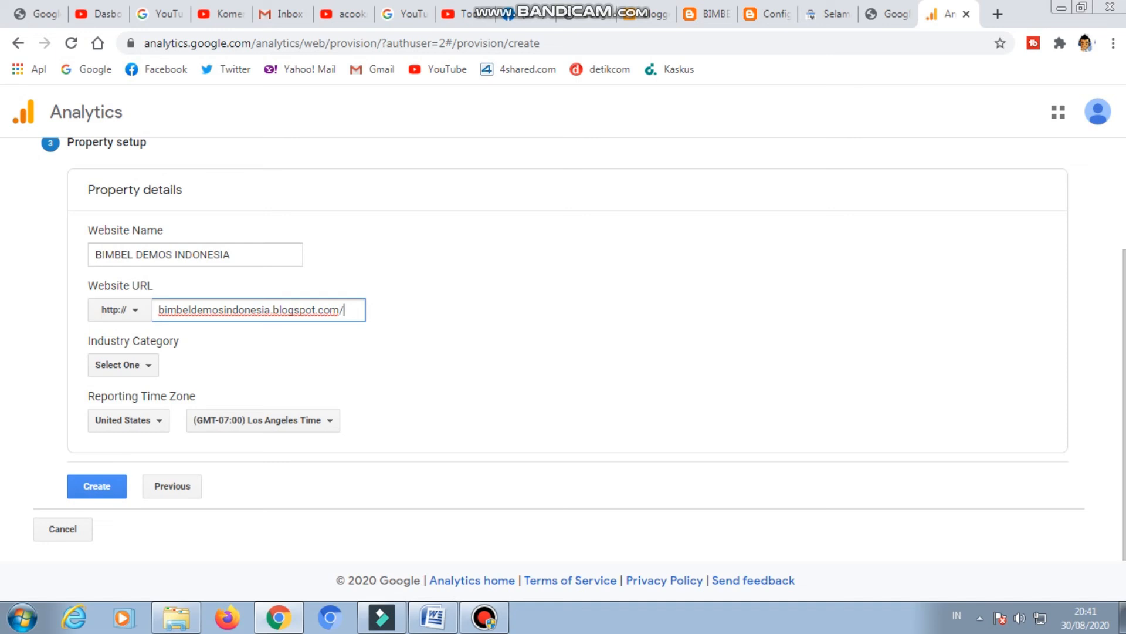
key("BackSpace")
Look through the available industry categories and set the property's industry category to Science.
left_click(123, 365)
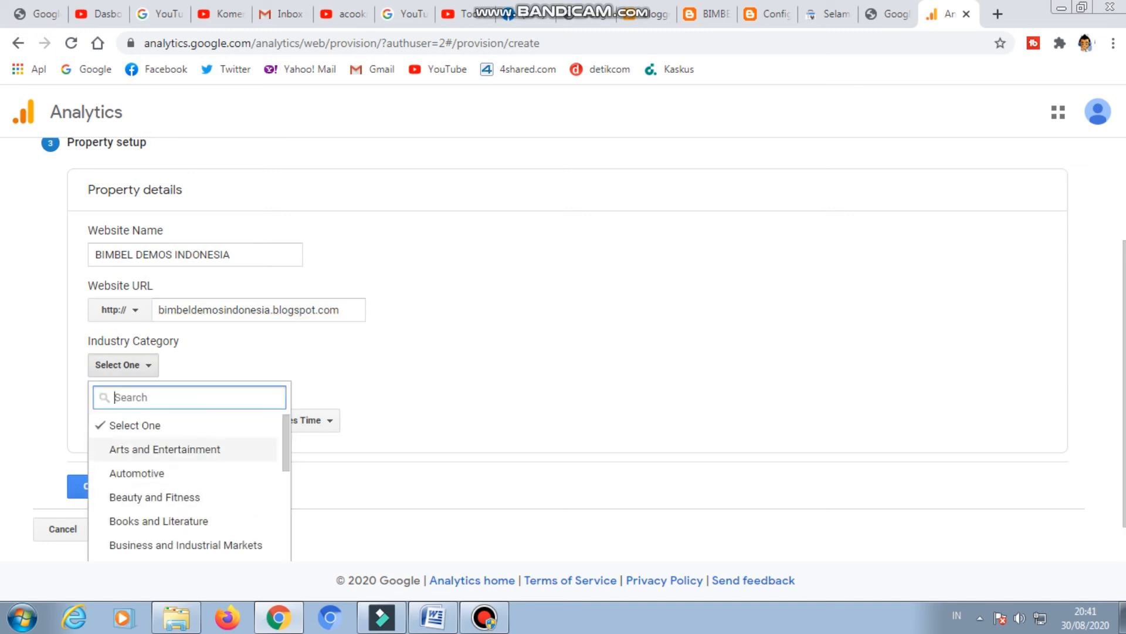
scroll(164, 448, "down", 1)
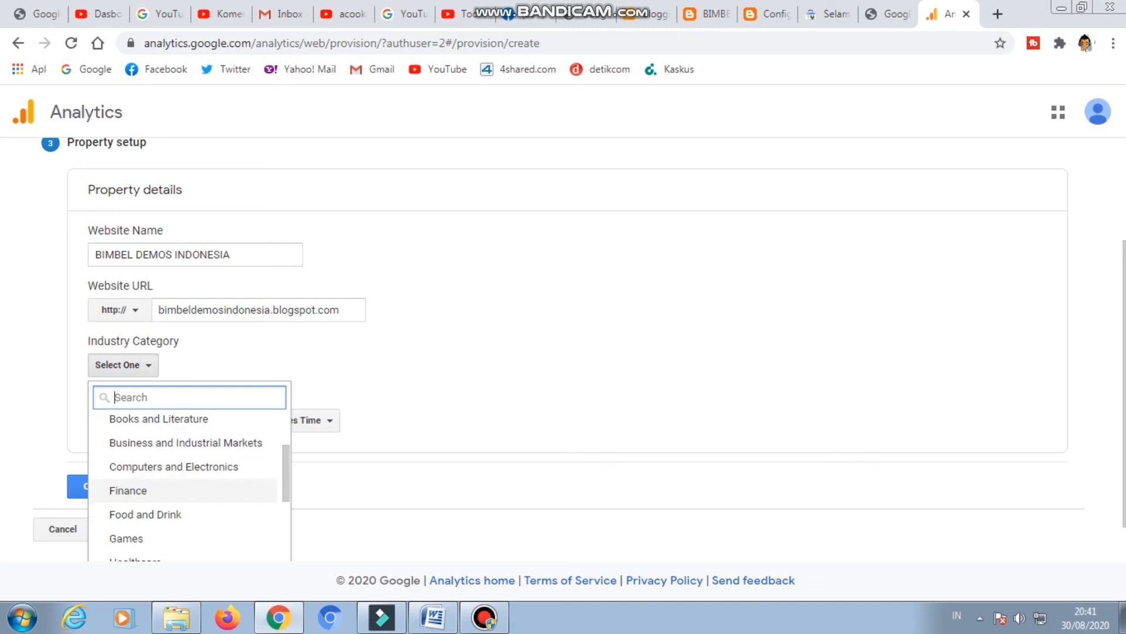
scroll(176, 516, "down", 1)
scroll(176, 464, "down", 1)
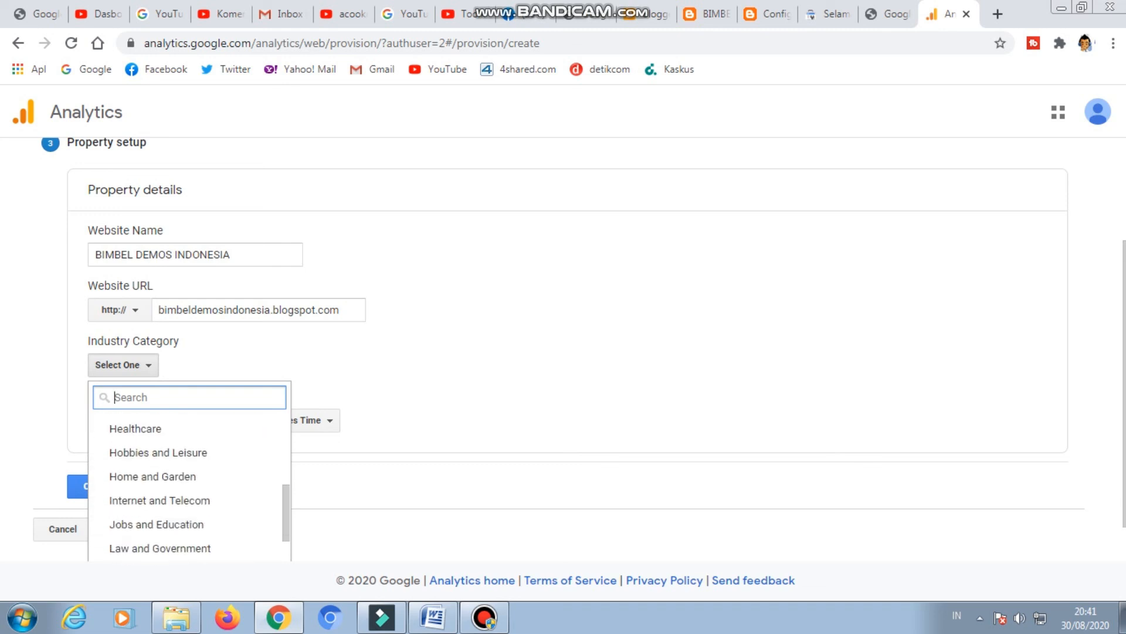
scroll(188, 504, "down", 1)
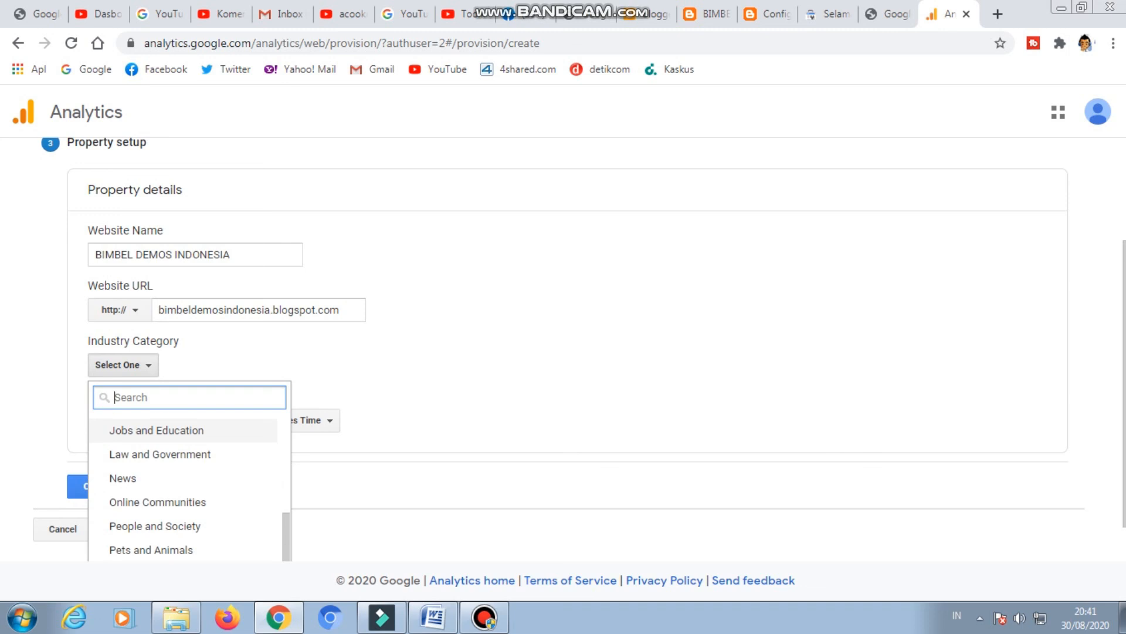
scroll(188, 502, "down", 1)
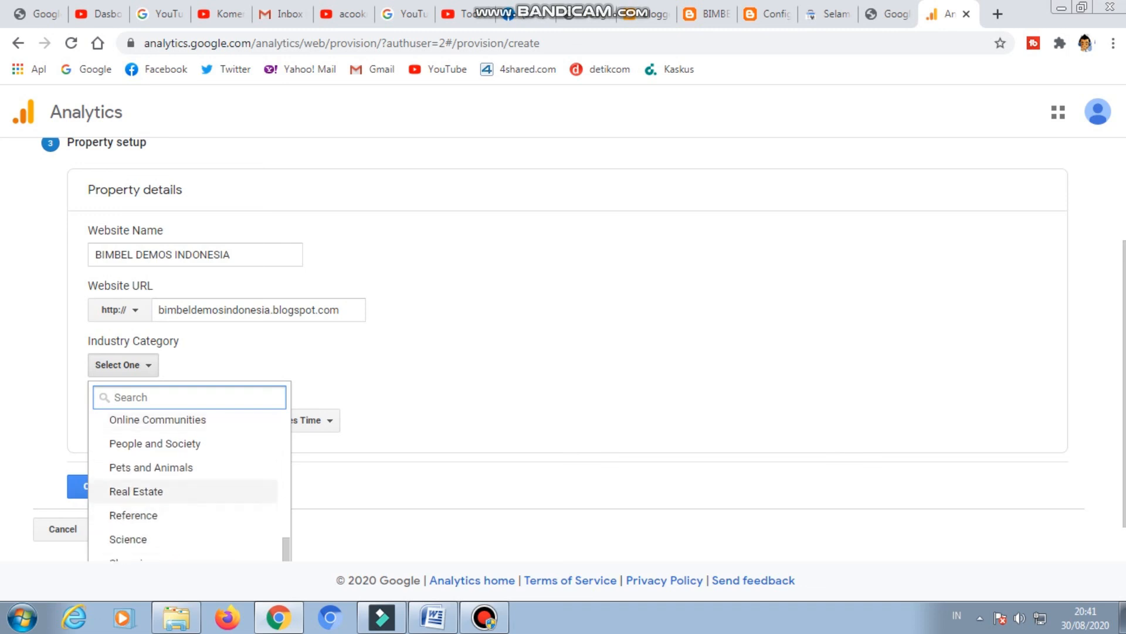
scroll(187, 496, "down", 1)
scroll(188, 523, "down", 1)
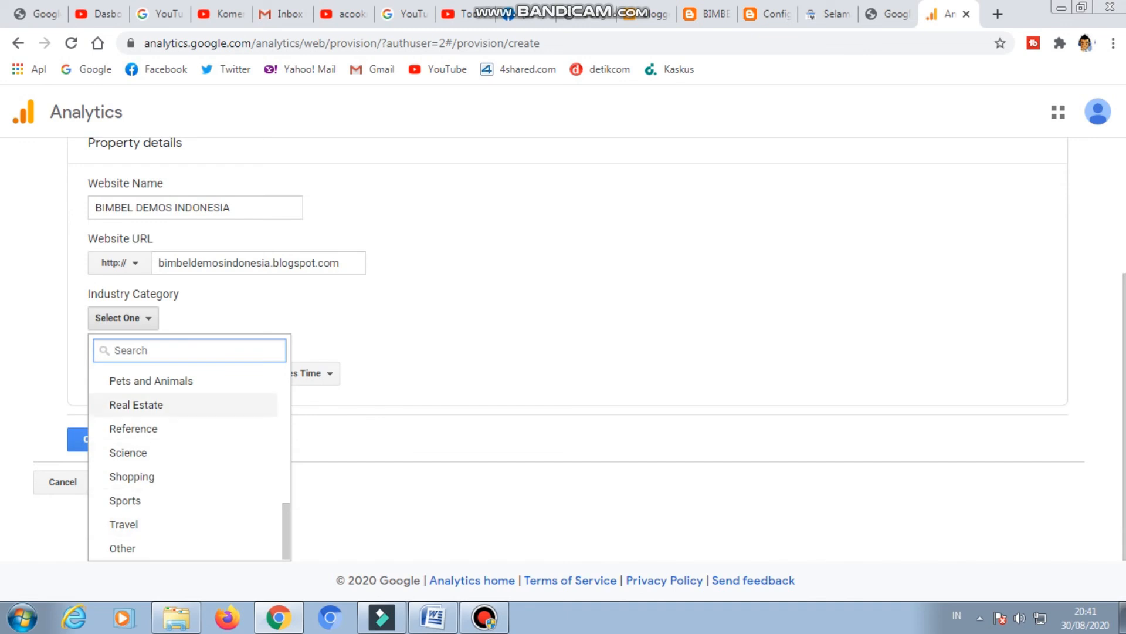
scroll(187, 446, "up", 2)
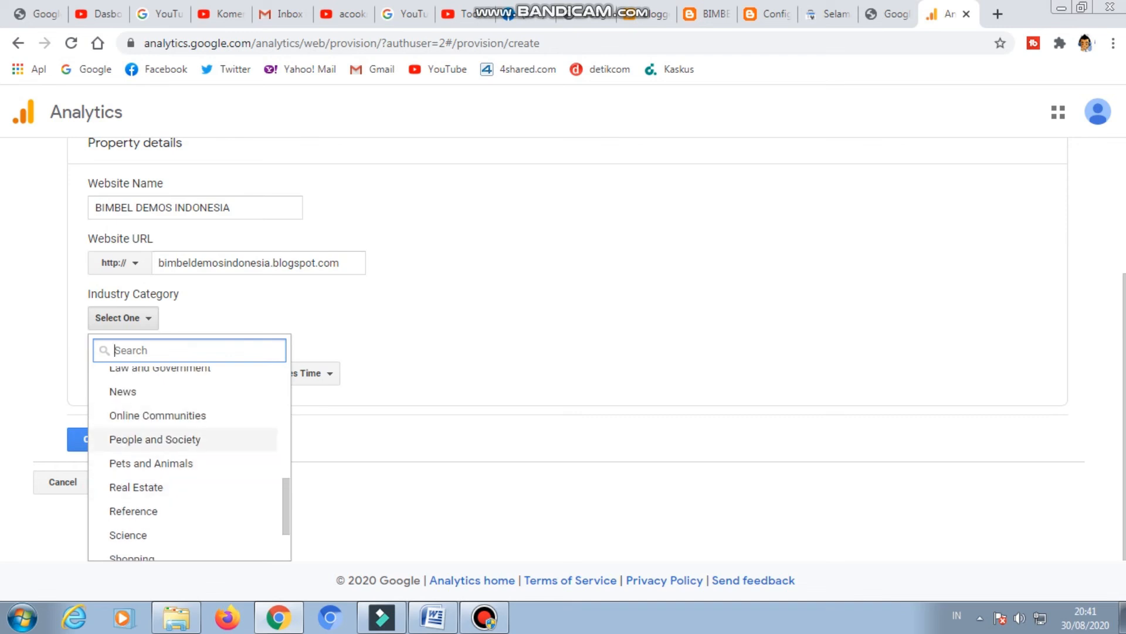
scroll(188, 413, "up", 2)
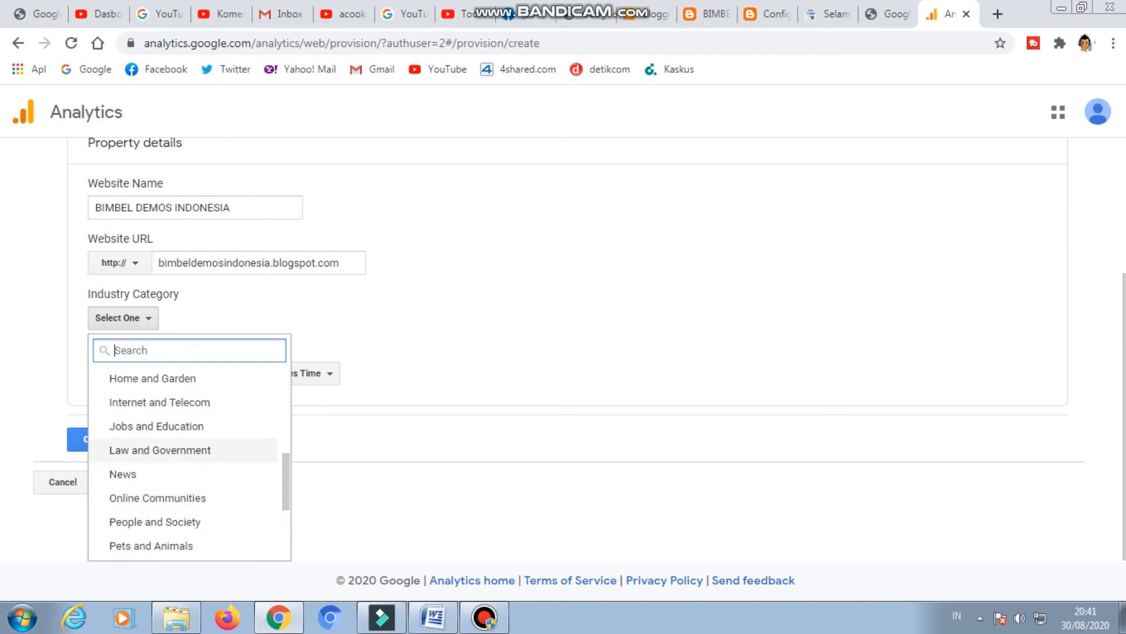
scroll(188, 411, "up", 2)
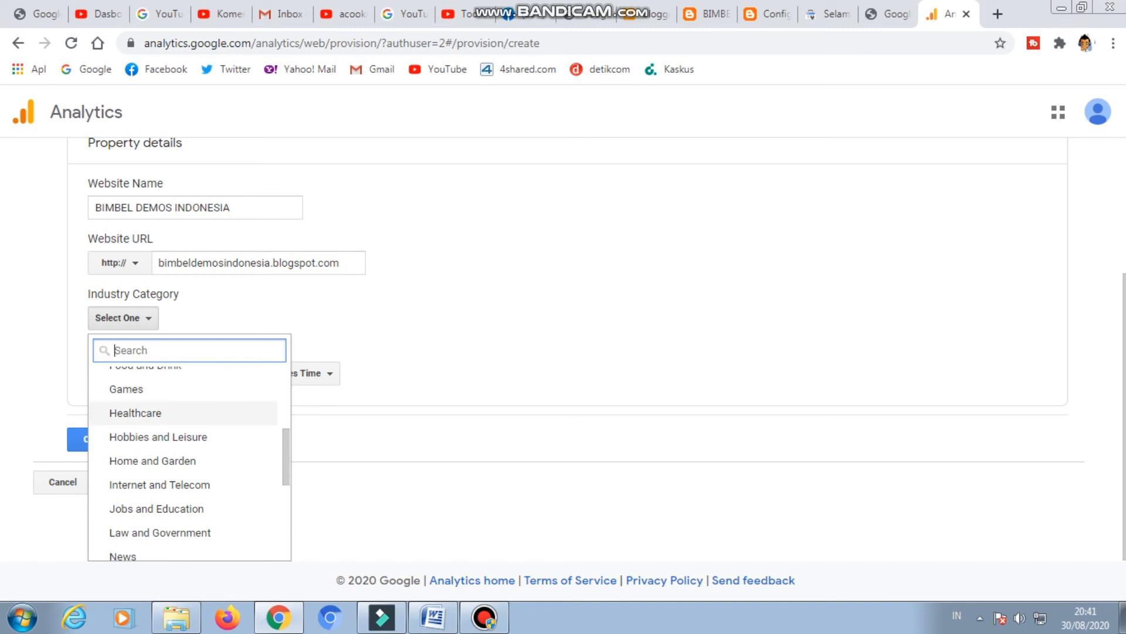
scroll(188, 413, "up", 2)
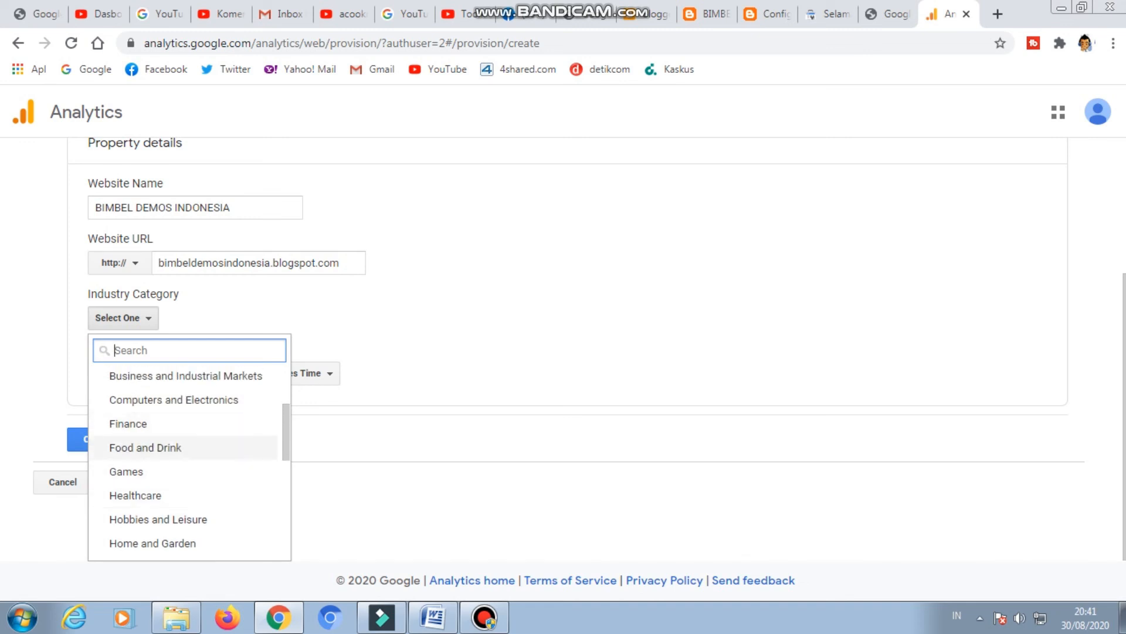
scroll(187, 449, "up", 2)
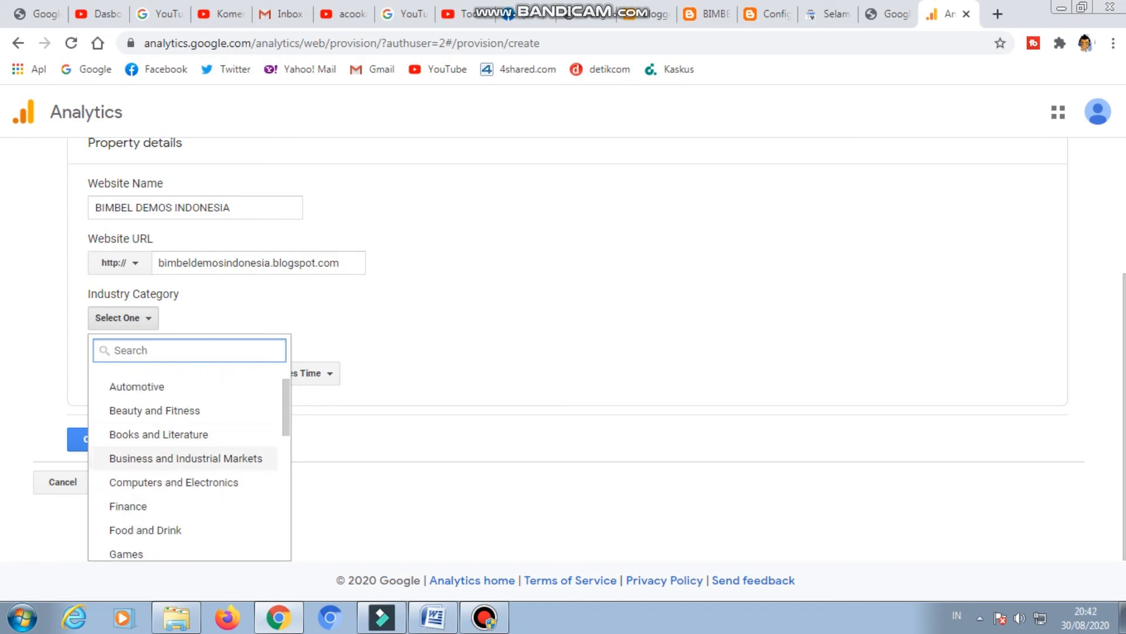
scroll(188, 426, "up", 1)
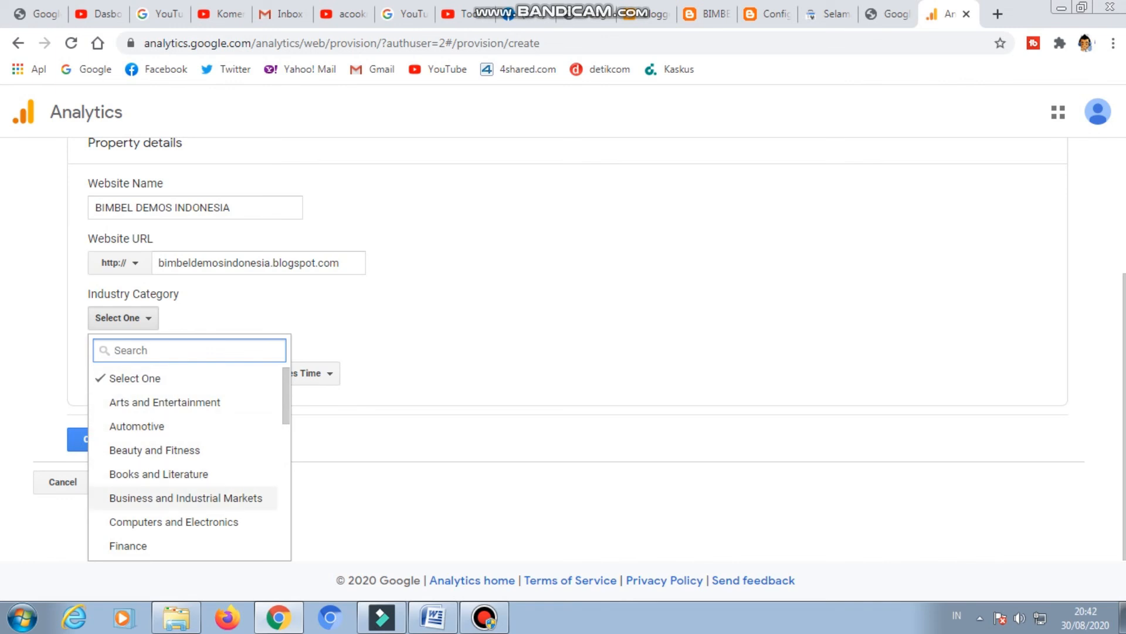
scroll(188, 498, "down", 4)
scroll(188, 468, "down", 3)
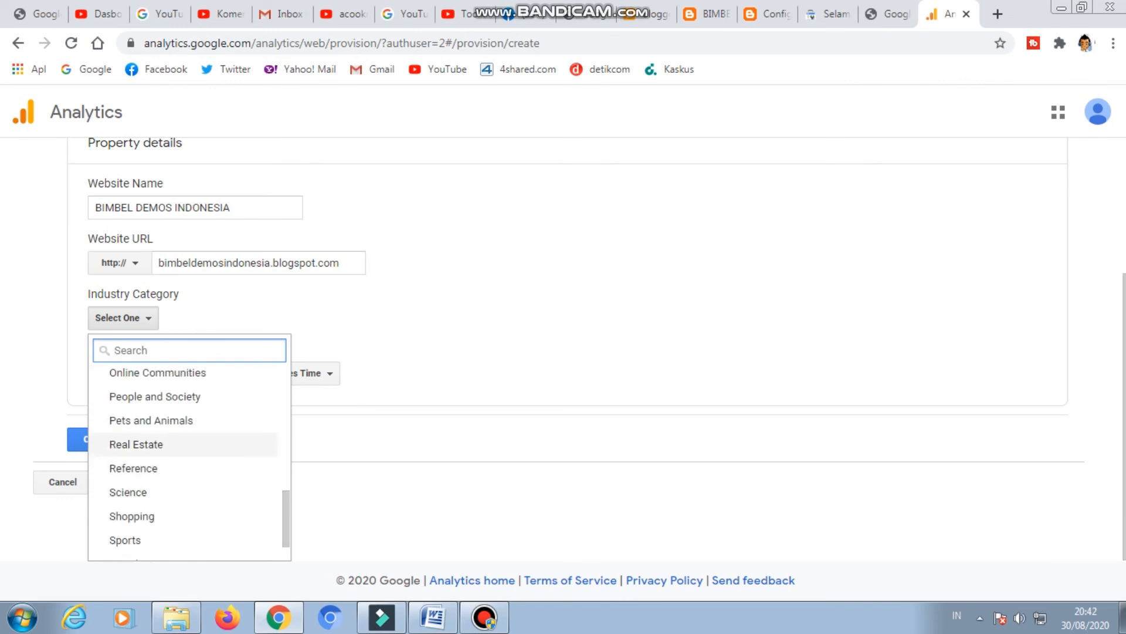
scroll(188, 467, "down", 2)
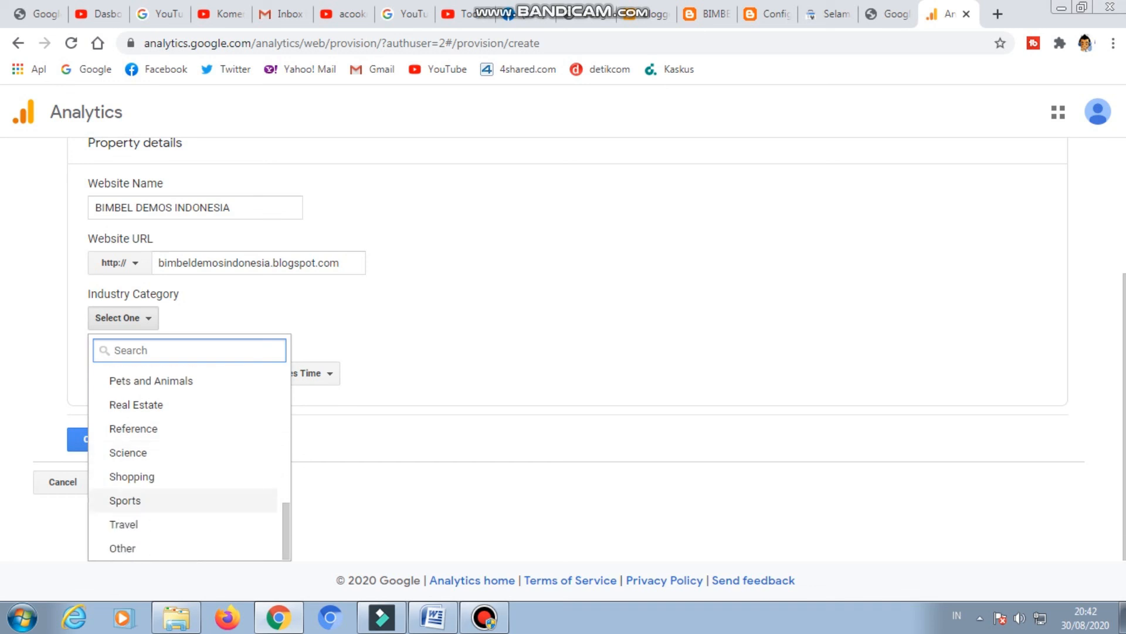
left_click(176, 452)
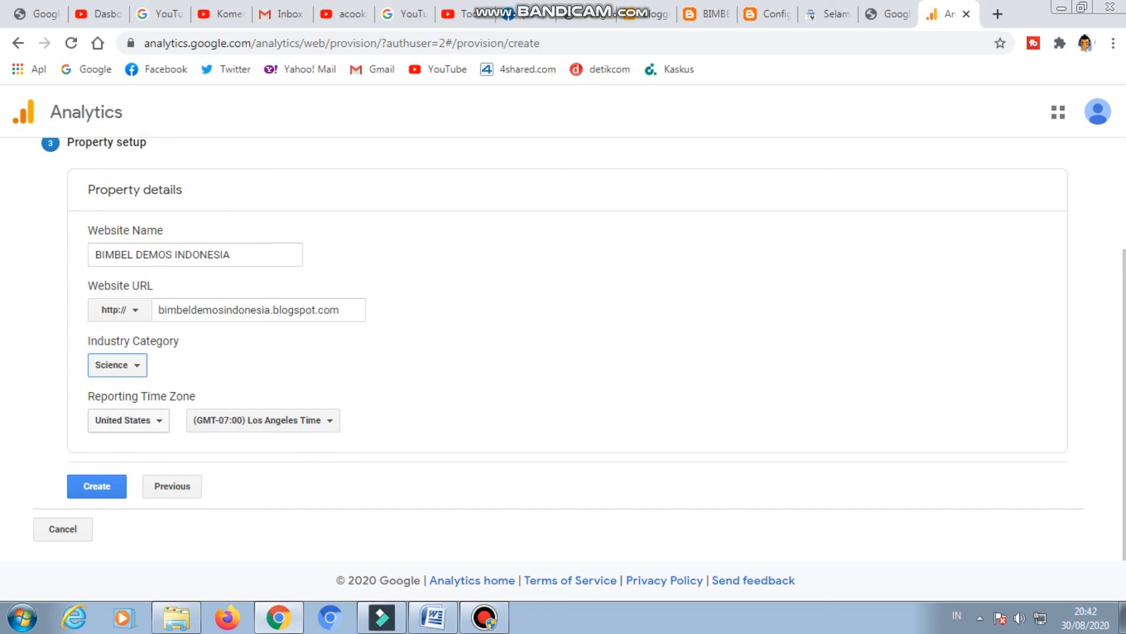
Set the reporting time zone country to Indonesia and submit the property details for creation.
left_click(128, 420)
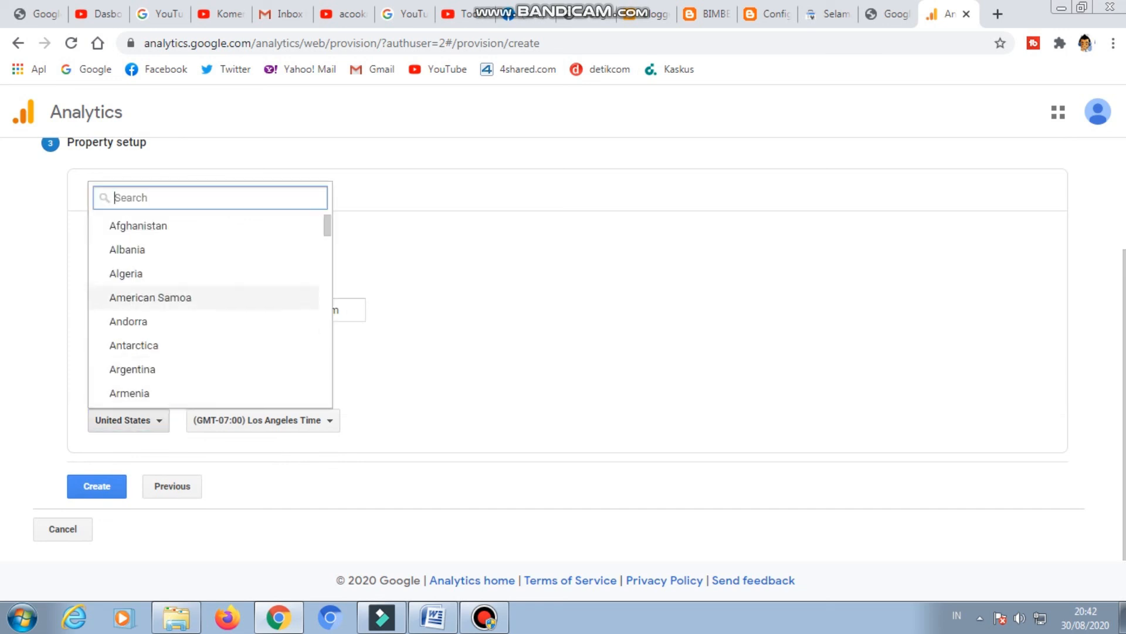
scroll(205, 305, "down", 15)
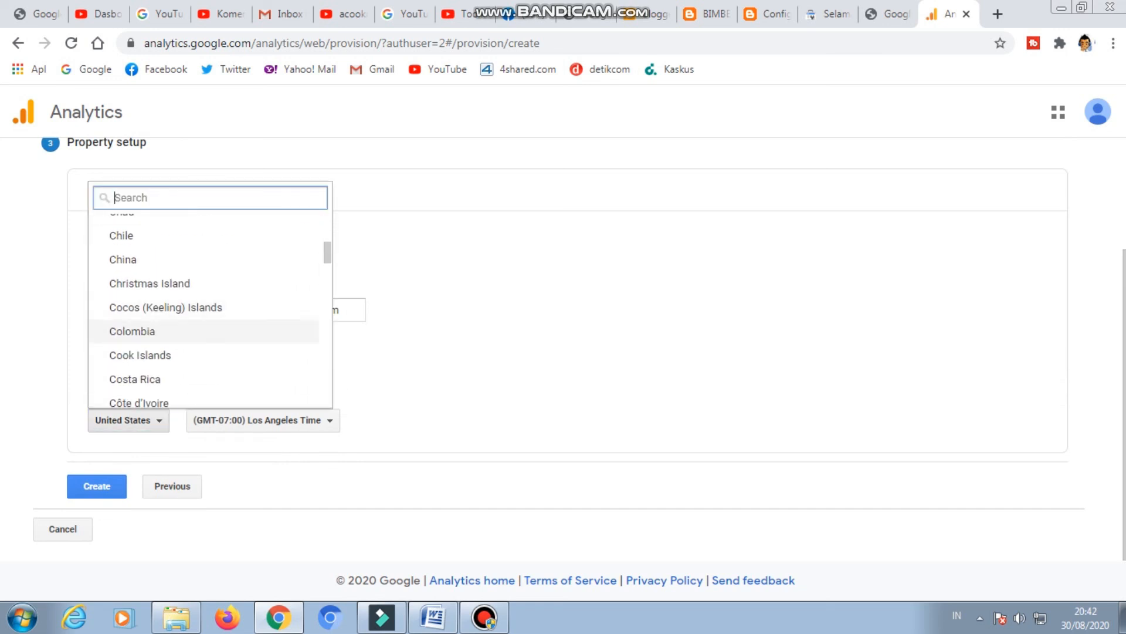
scroll(205, 305, "down", 9)
scroll(205, 309, "down", 9)
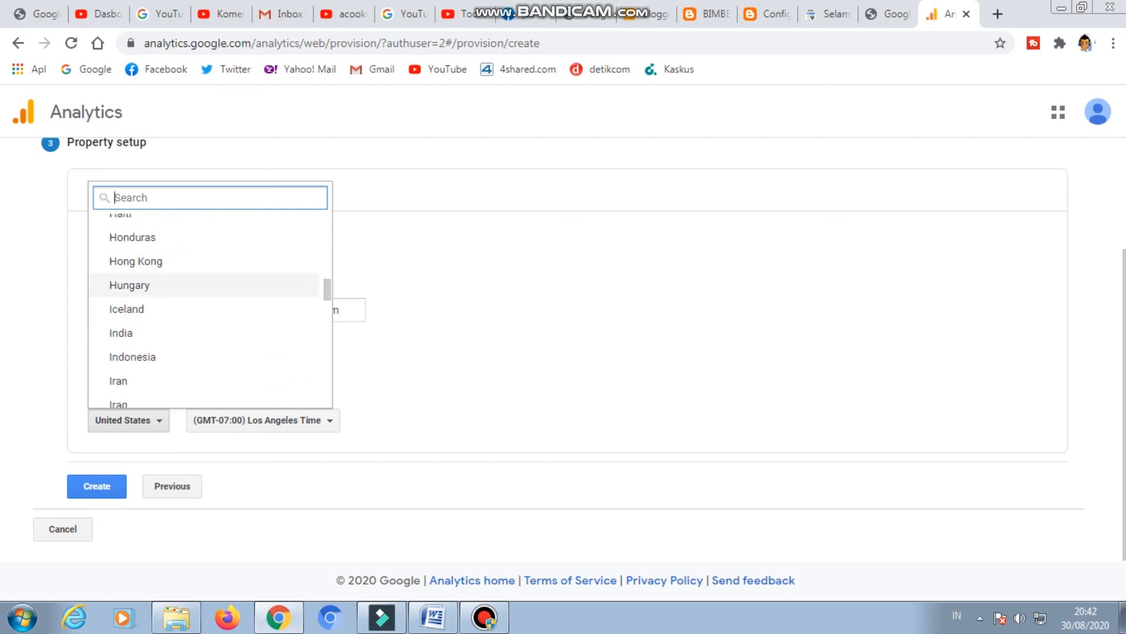
left_click(205, 357)
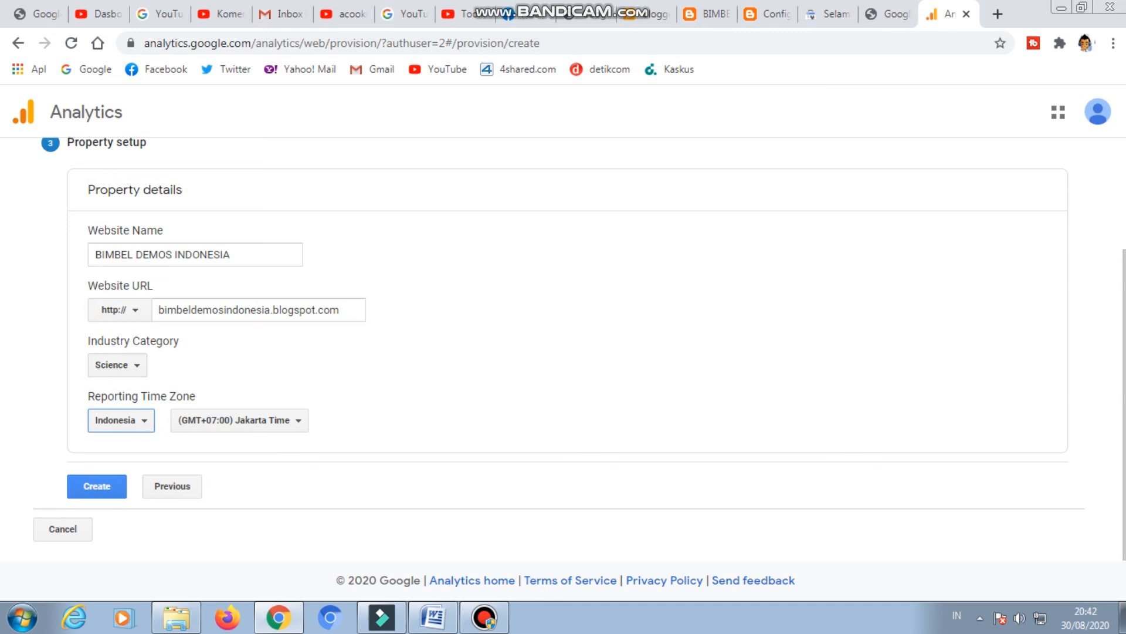
left_click(97, 486)
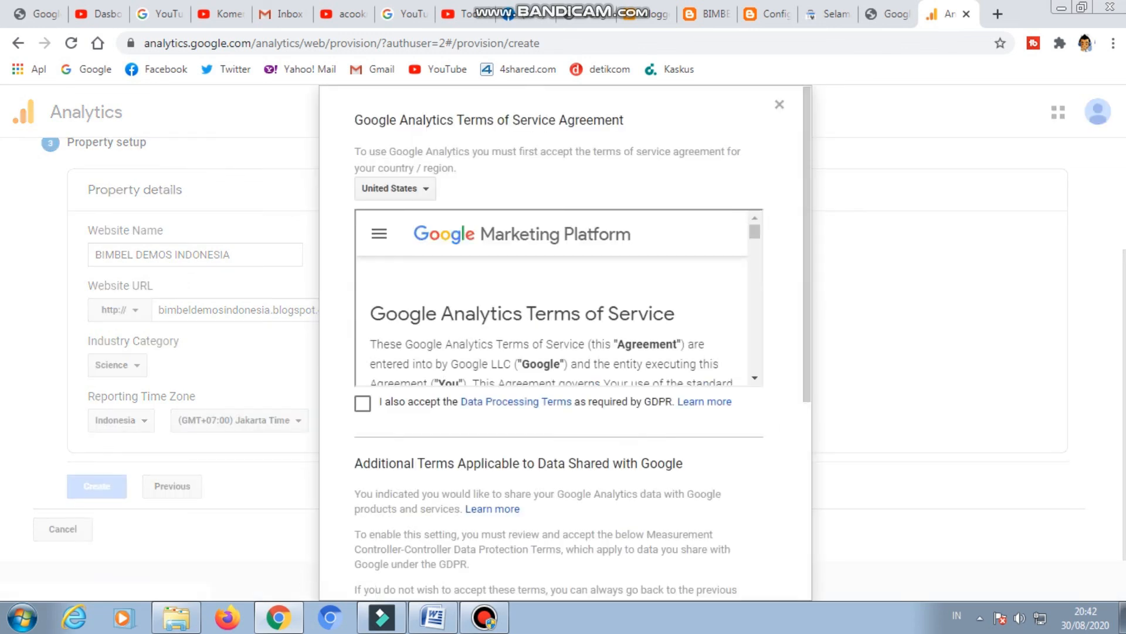
Look over the Terms of Service agreement and accept the Data Processing Terms required by GDPR.
scroll(563, 341, "down", 5)
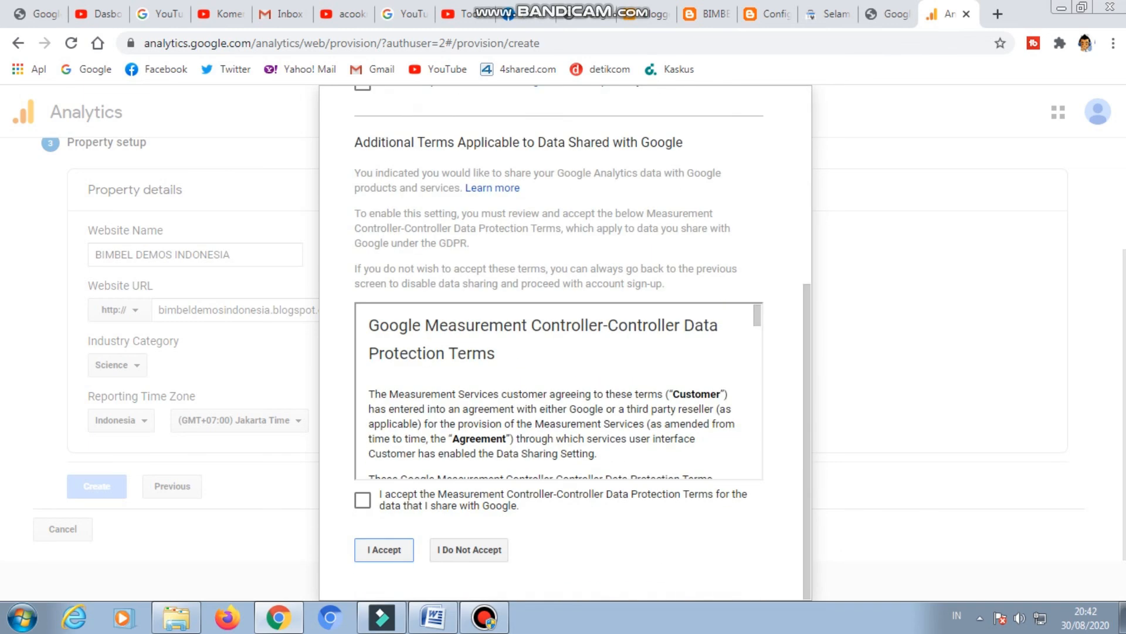
scroll(563, 340, "up", 5)
left_click(363, 403)
scroll(551, 296, "down", 5)
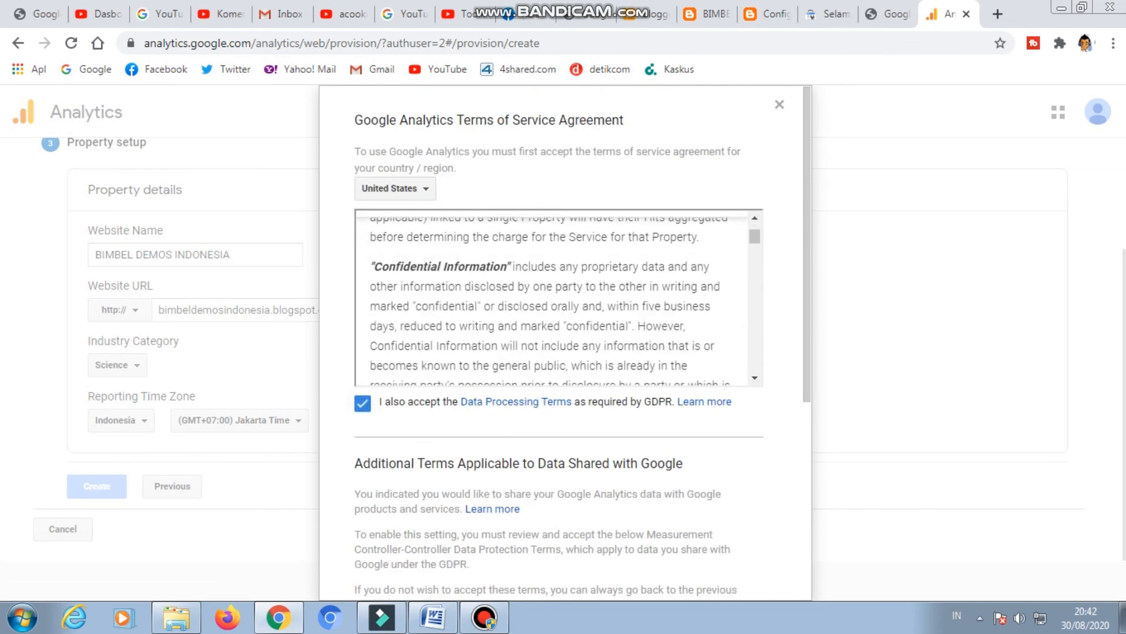
Set the country of the Google Analytics Terms of Service agreement to Indonesia.
left_click(396, 188)
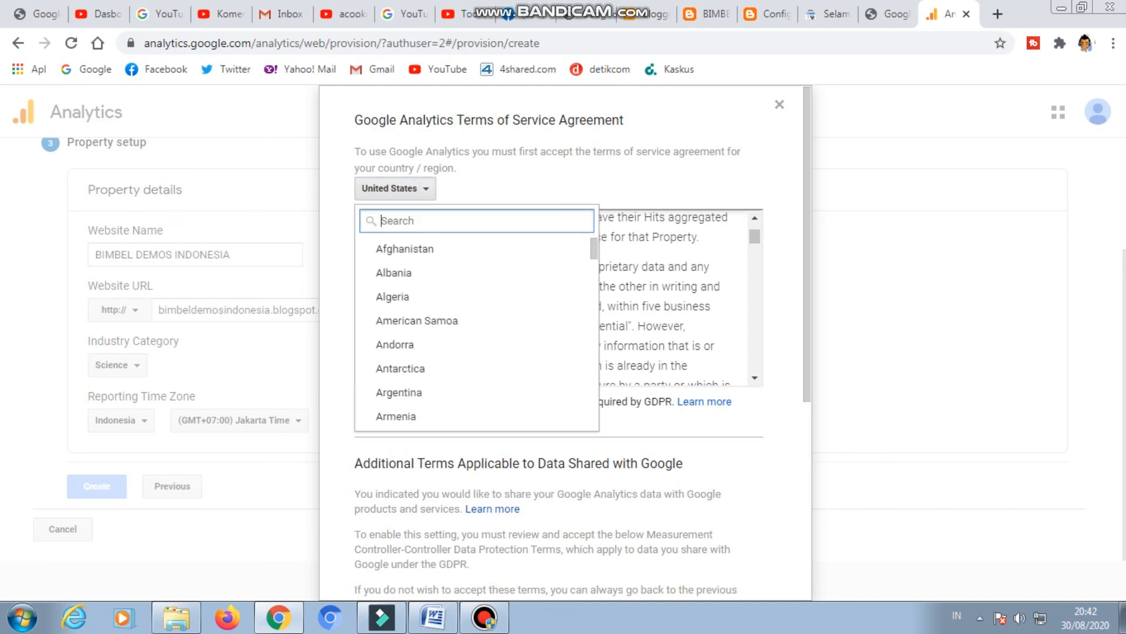
scroll(411, 274, "down", 3)
scroll(411, 314, "down", 12)
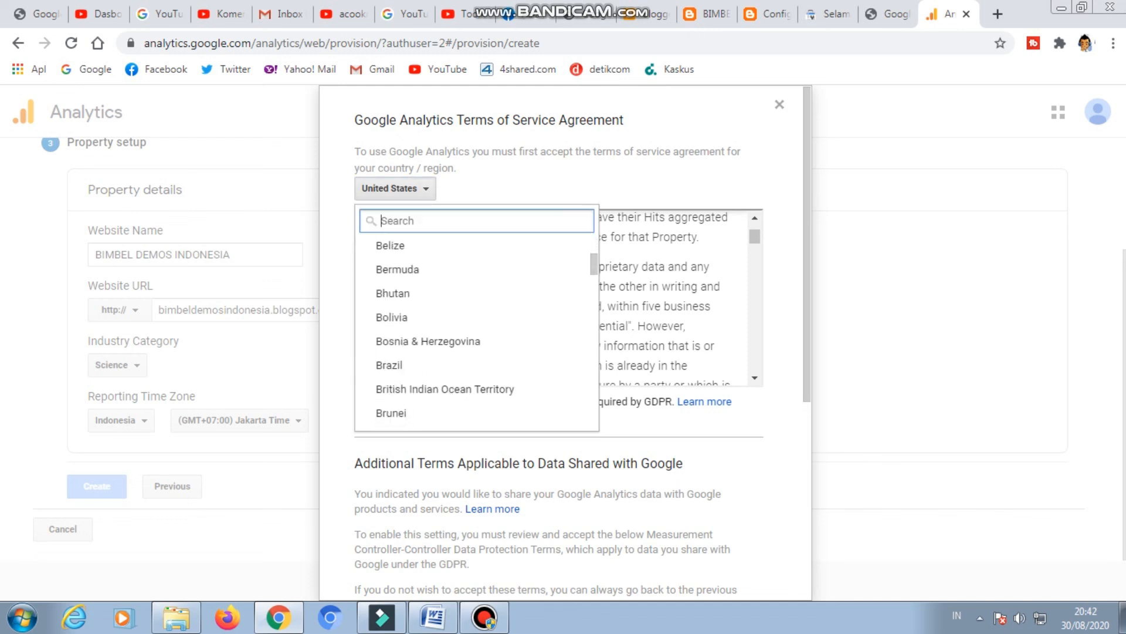
scroll(411, 345, "down", 14)
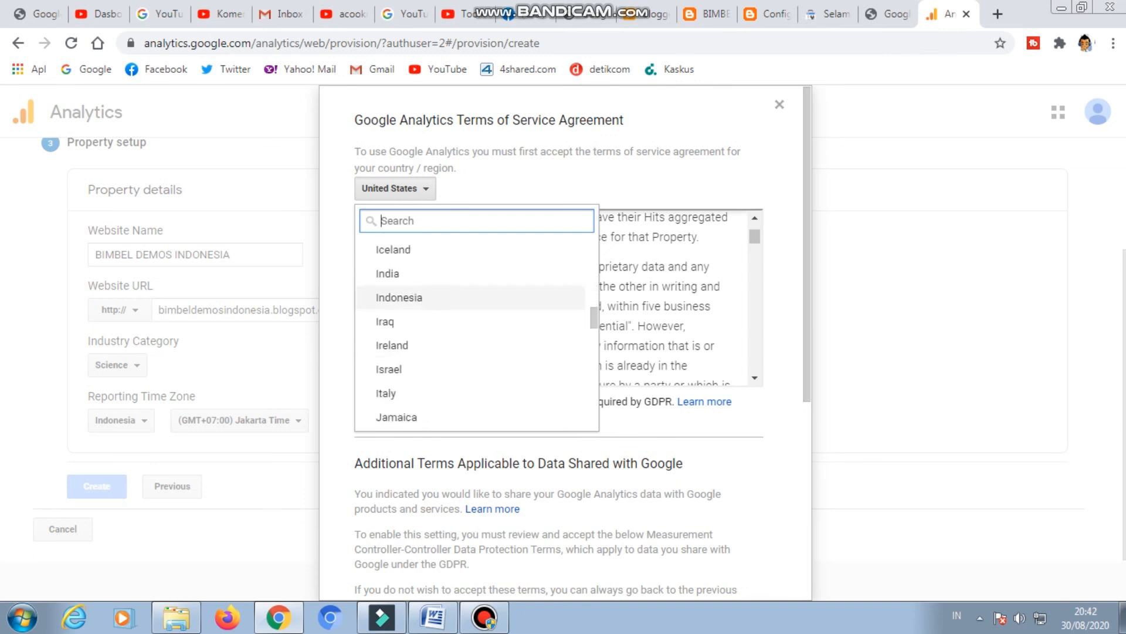
left_click(399, 297)
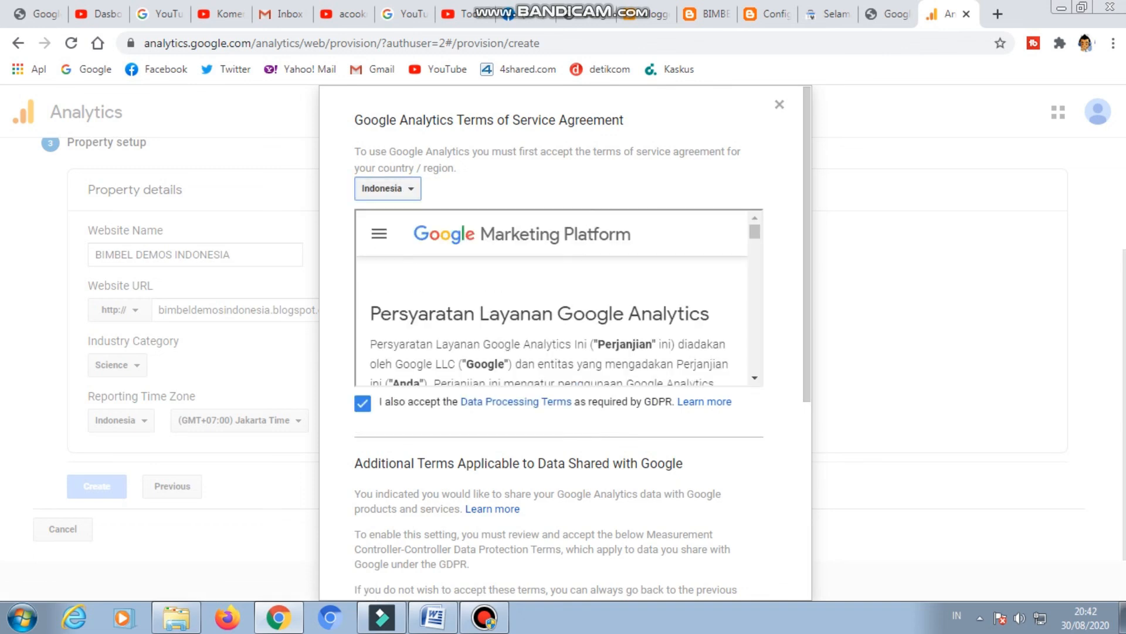
Accept the Measurement Controller-Controller Data Protection Terms for data shared with Google, and accept the whole Terms of Service agreement.
scroll(549, 320, "down", 3)
scroll(554, 340, "down", 3)
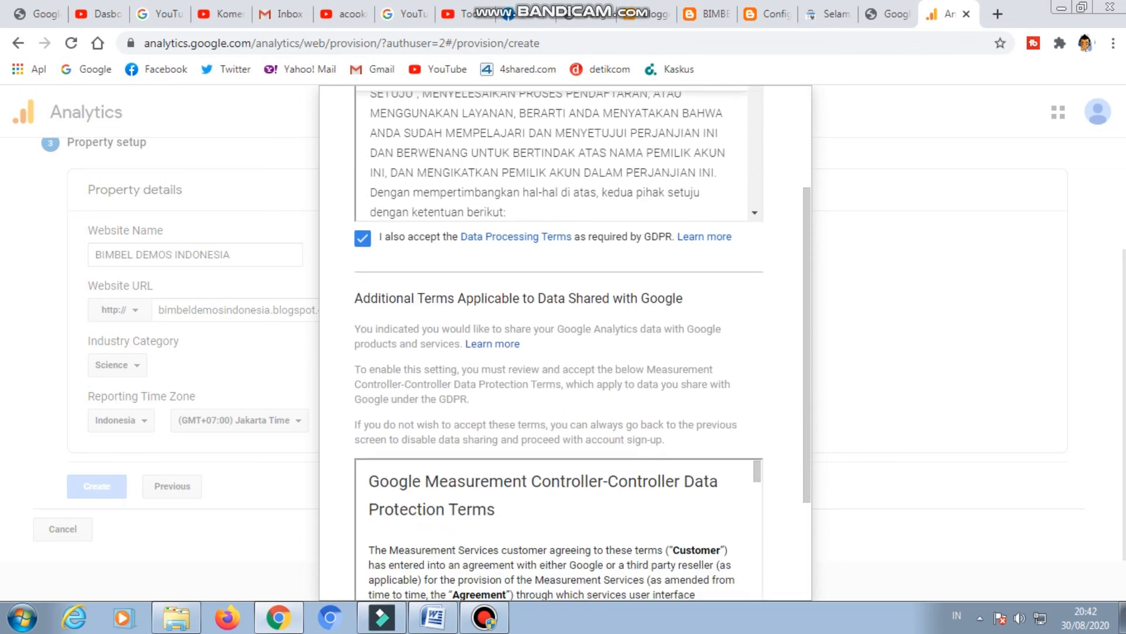
scroll(554, 340, "down", 3)
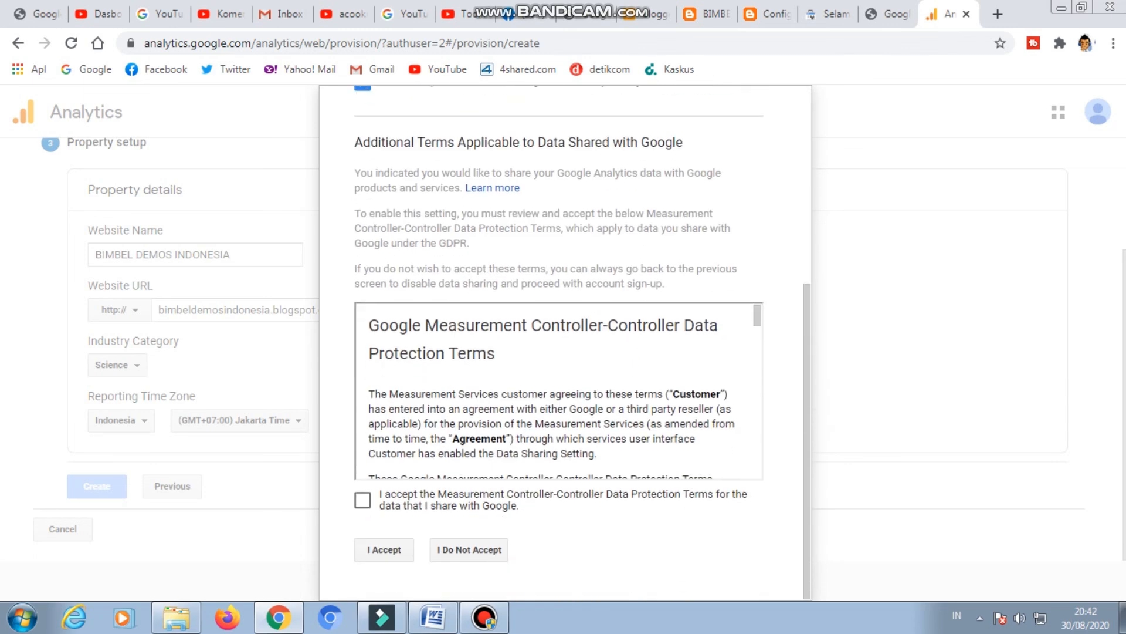
scroll(583, 342, "up", 3)
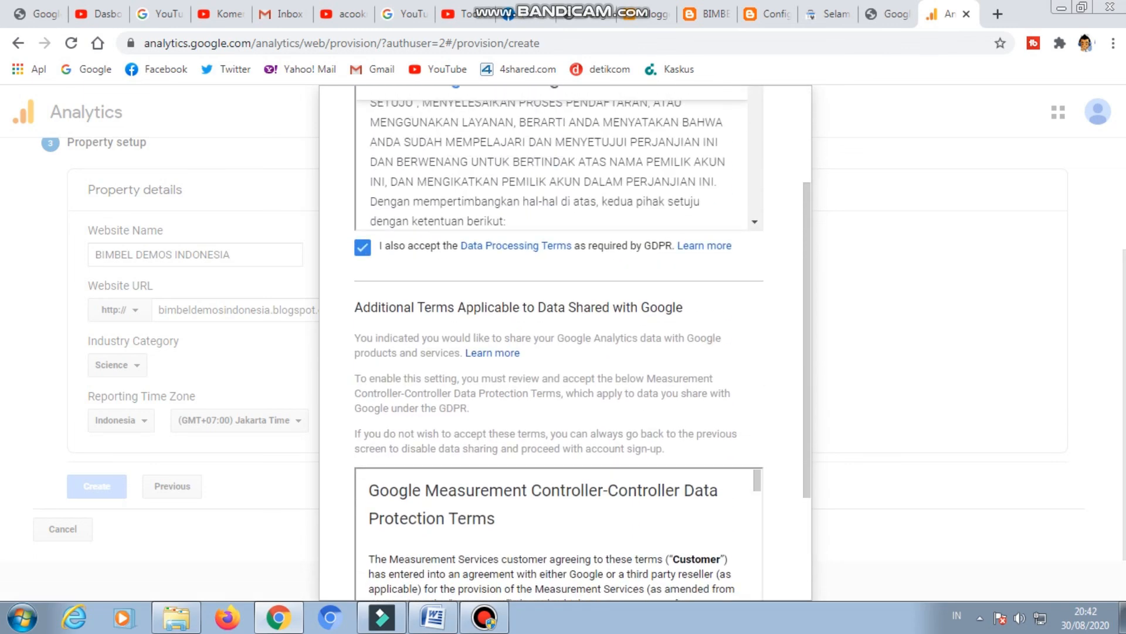
scroll(582, 342, "down", 6)
scroll(559, 390, "down", 4)
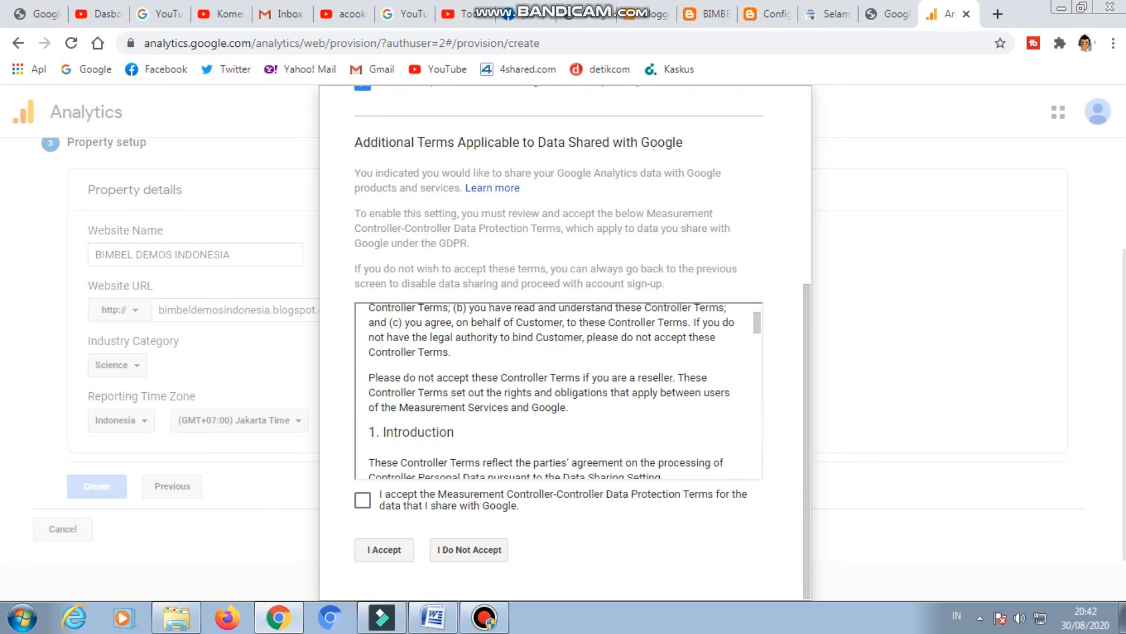
left_click(363, 500)
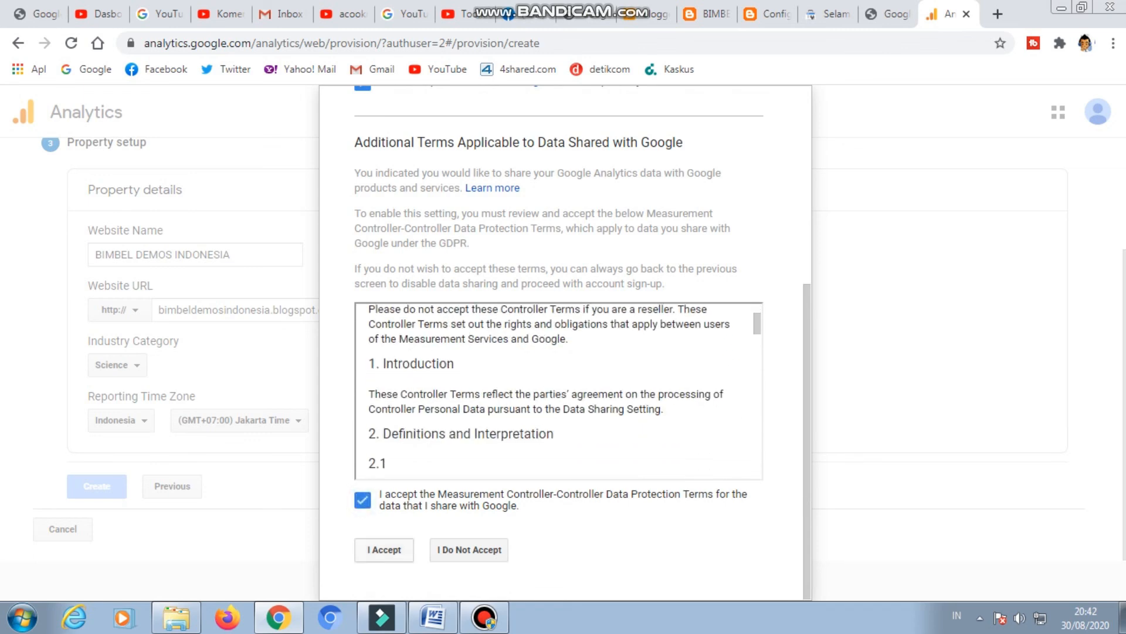
left_click(384, 549)
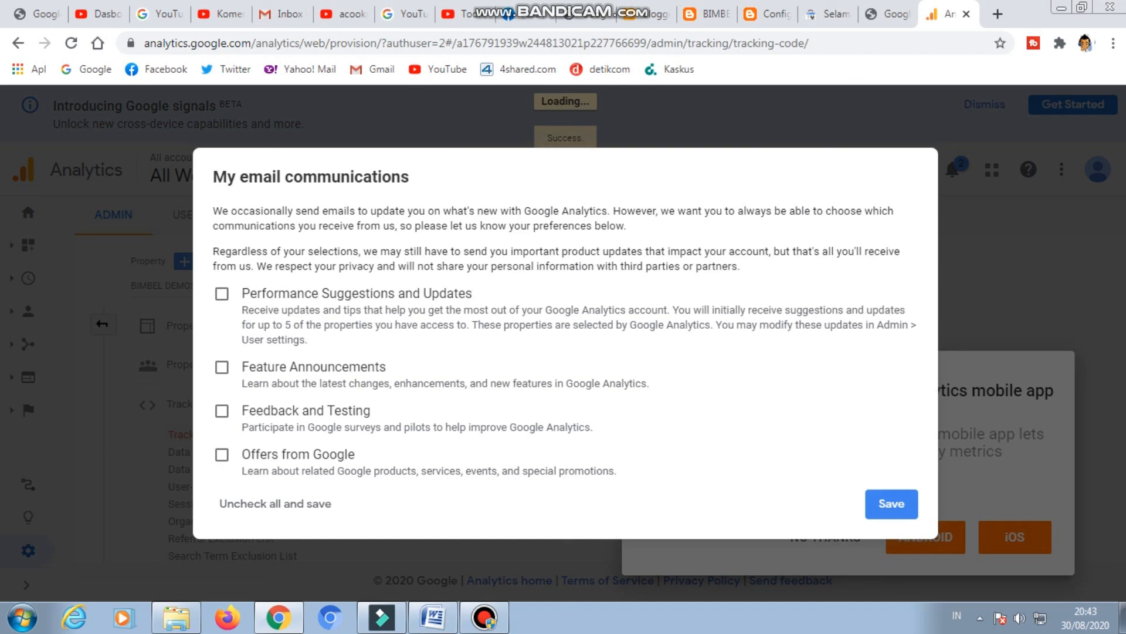
Opt in to Performance Suggestions and Updates emails, and dismiss the mobile app offer and the search tip.
left_click(222, 293)
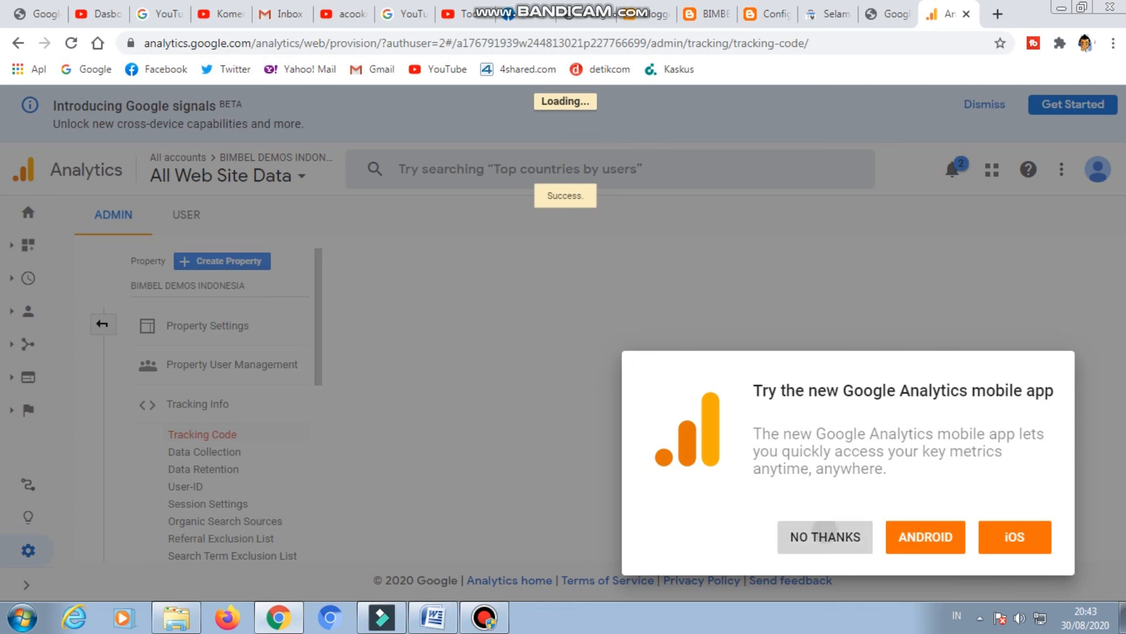
left_click(826, 537)
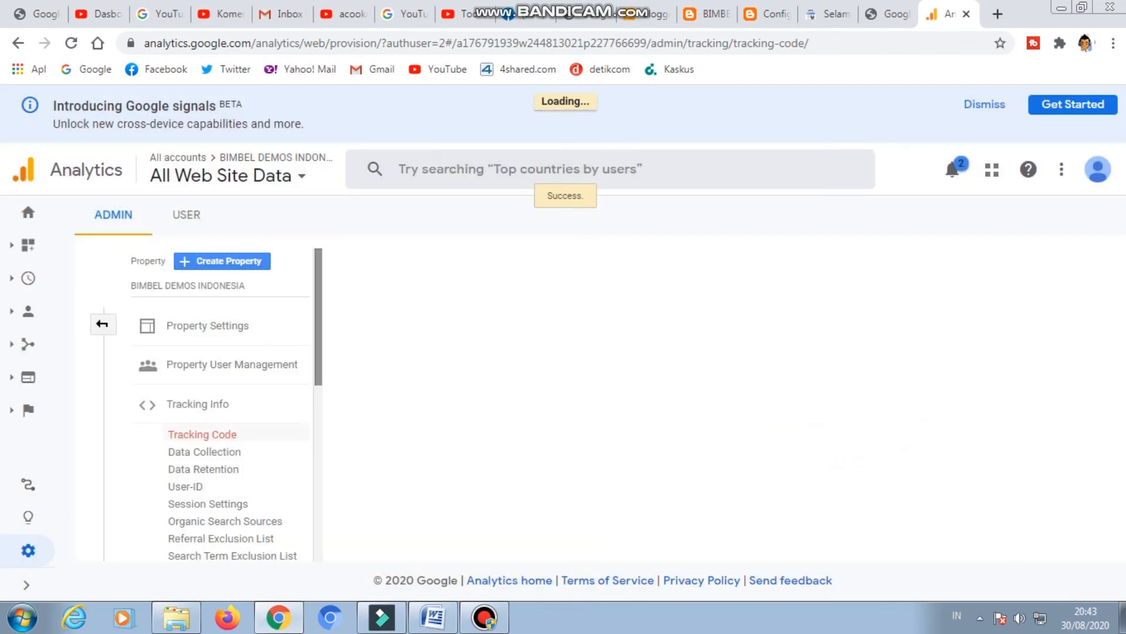
scroll(220, 405, "down", 5)
scroll(220, 405, "up", 5)
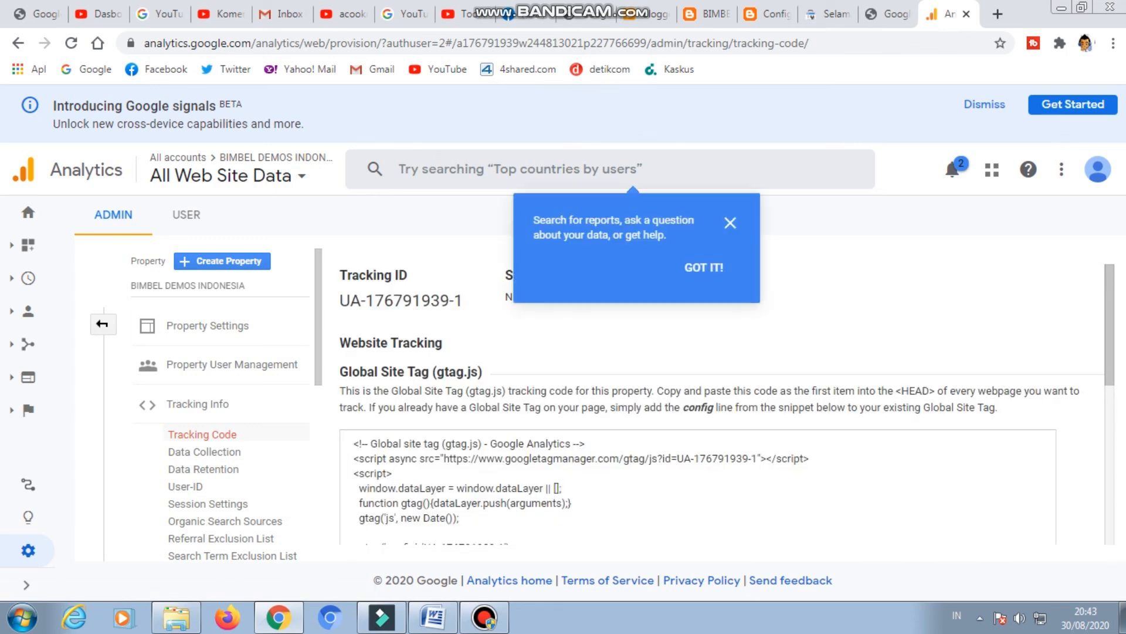
left_click(704, 268)
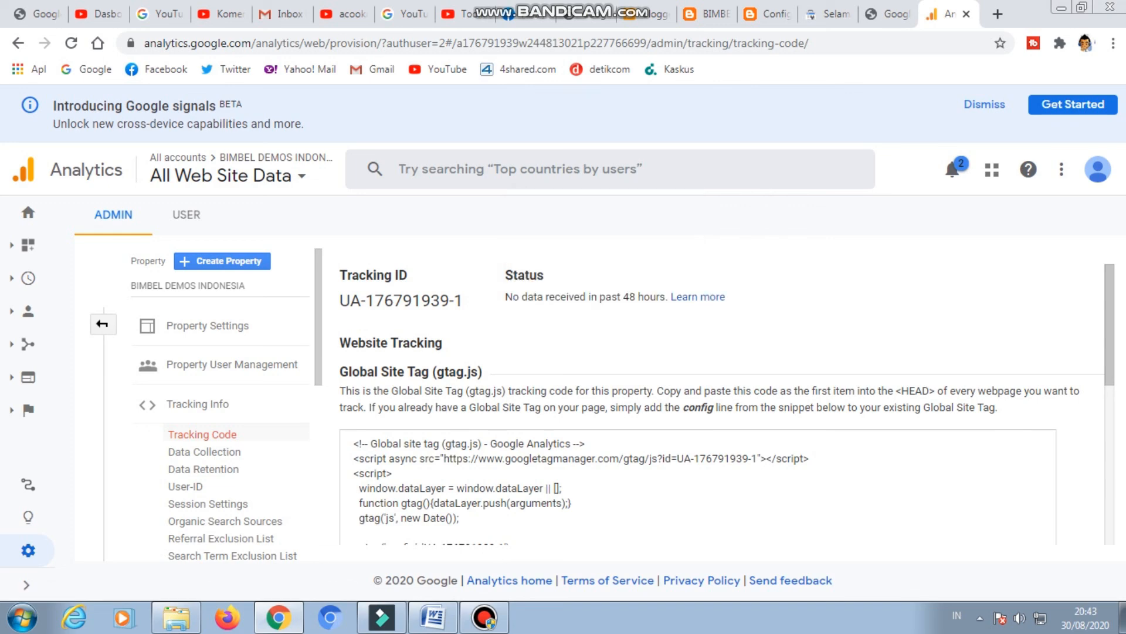
Copy the Tracking ID of the BIMBEL DEMOS INDONESIA property.
left_click_drag(340, 300, 464, 300)
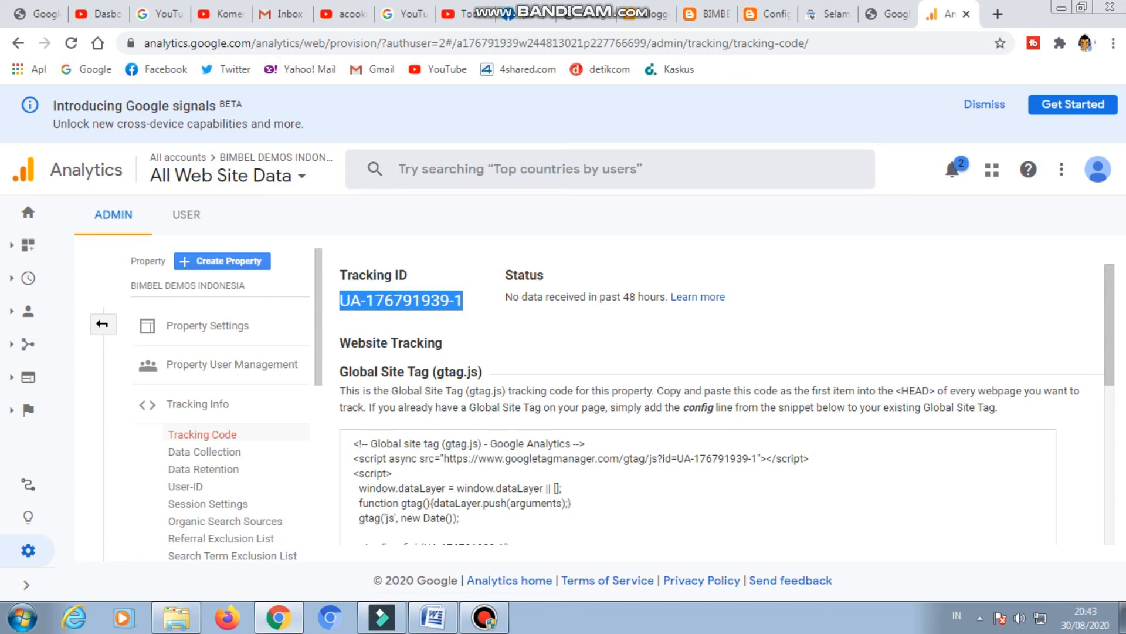
right_click(450, 302)
left_click(473, 315)
Switch to the blog's Blogger settings and save the copied tracking ID as the Google Analytics Property ID.
left_click(708, 14)
left_click(769, 14)
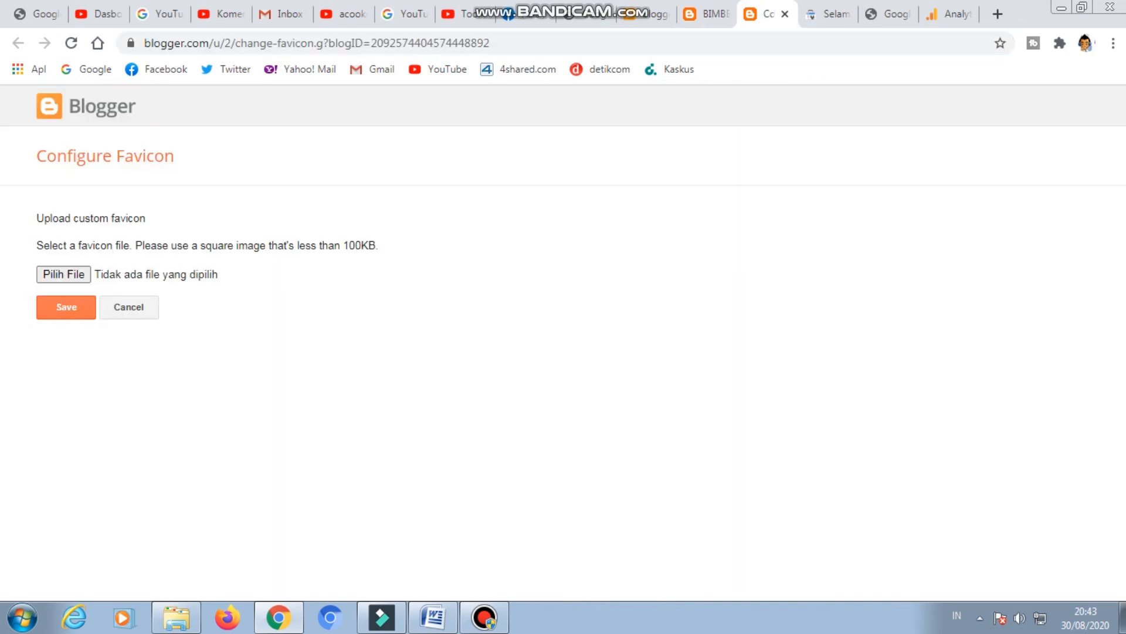
left_click(707, 14)
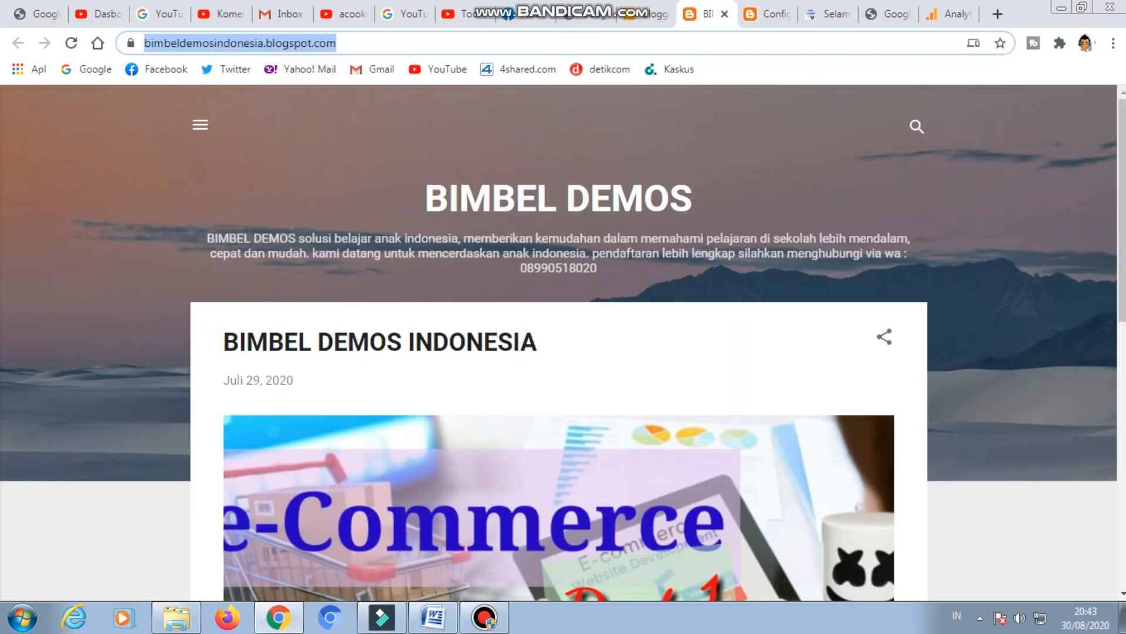
left_click(645, 14)
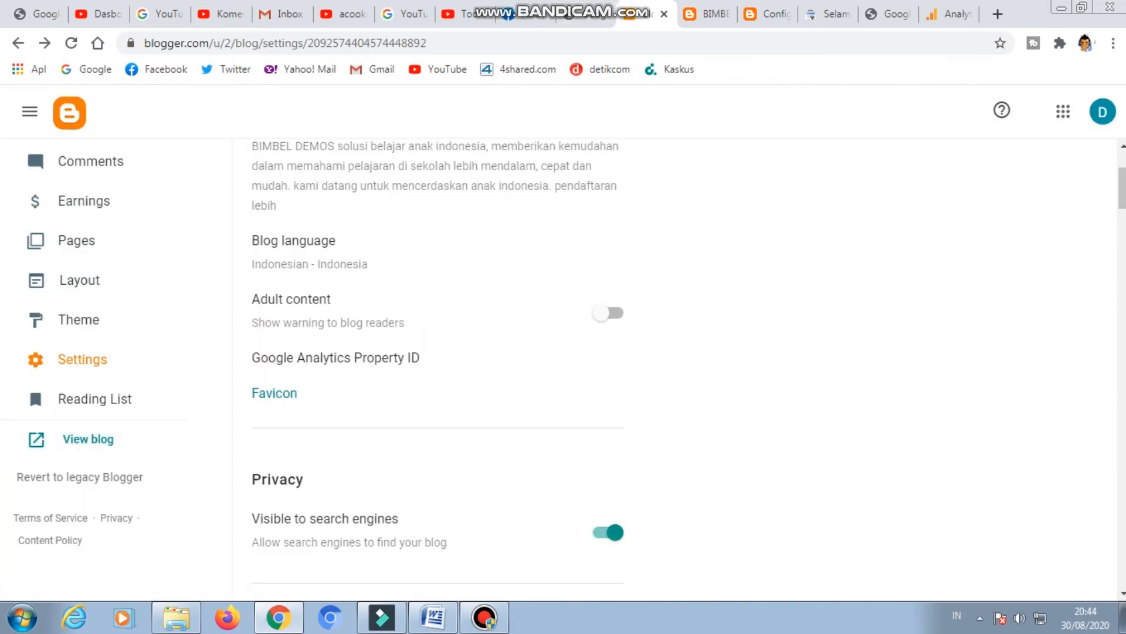
left_click(423, 346)
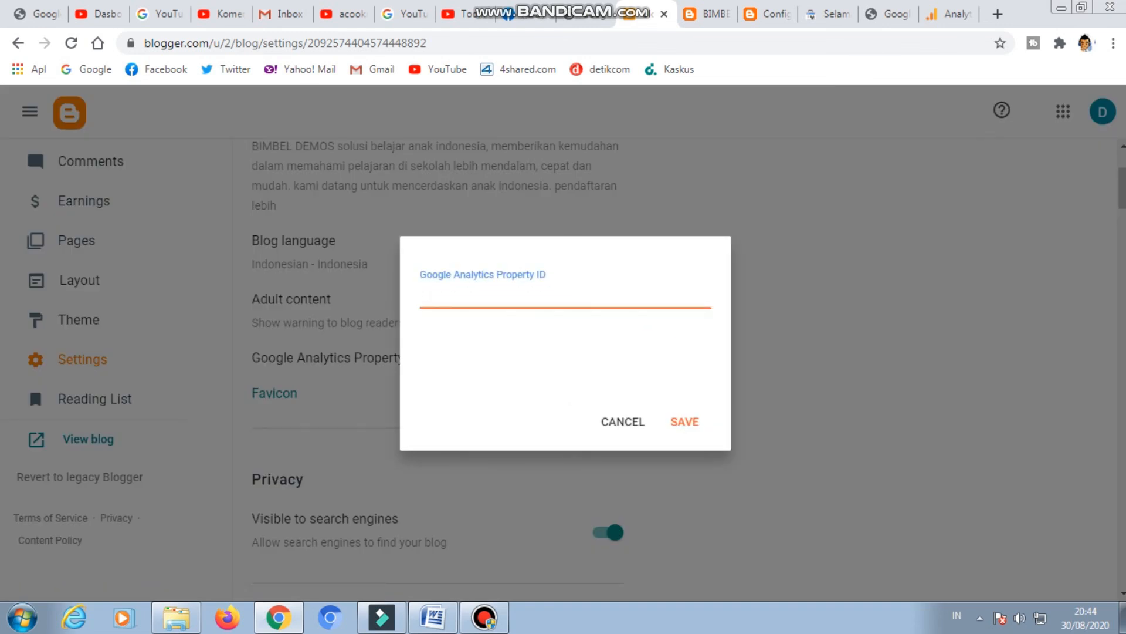
key("ctrl+v")
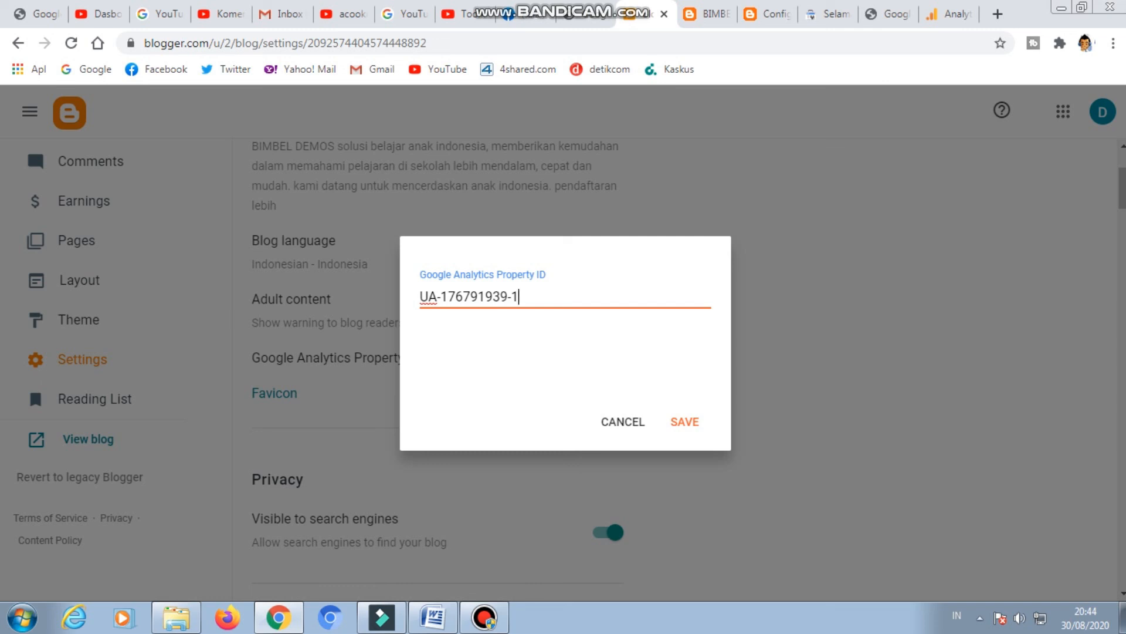
key("Return")
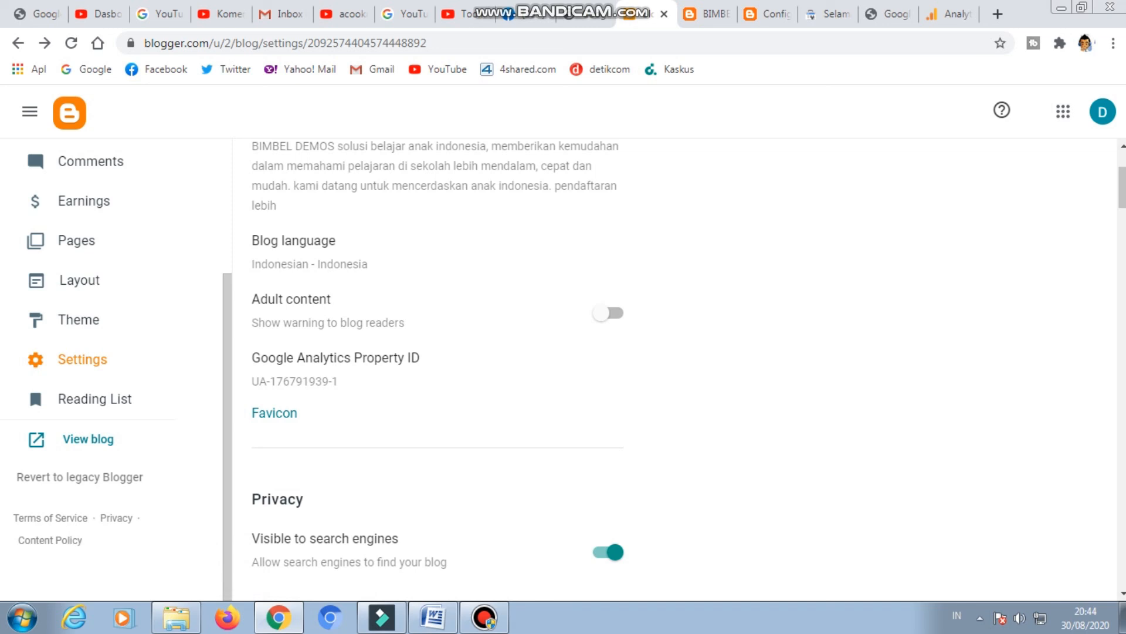
scroll(437, 352, "up", 3)
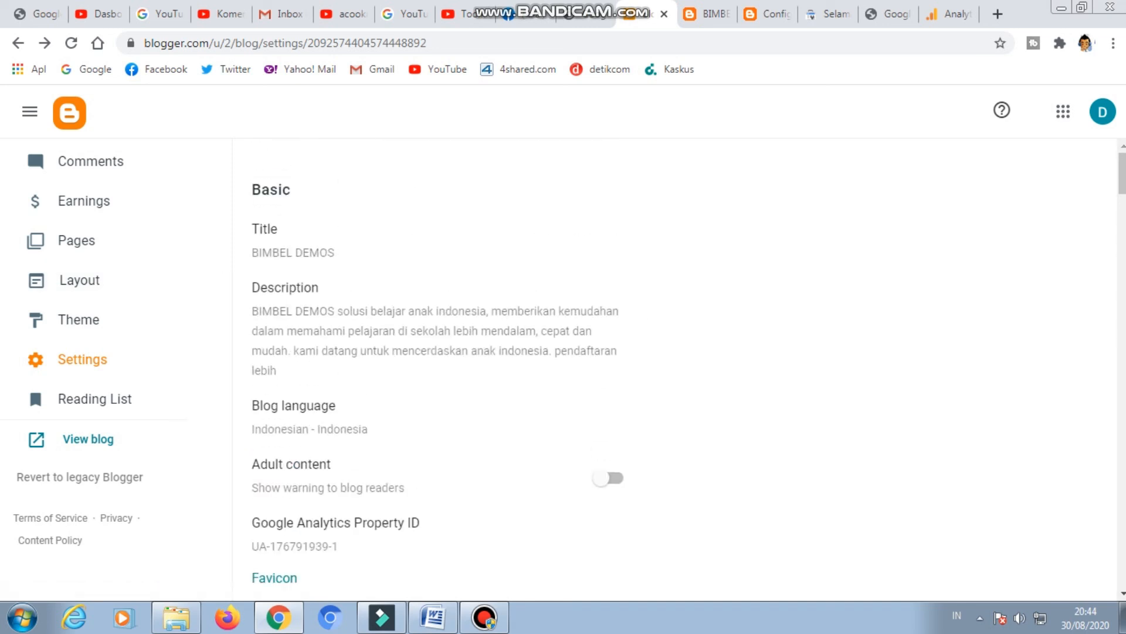